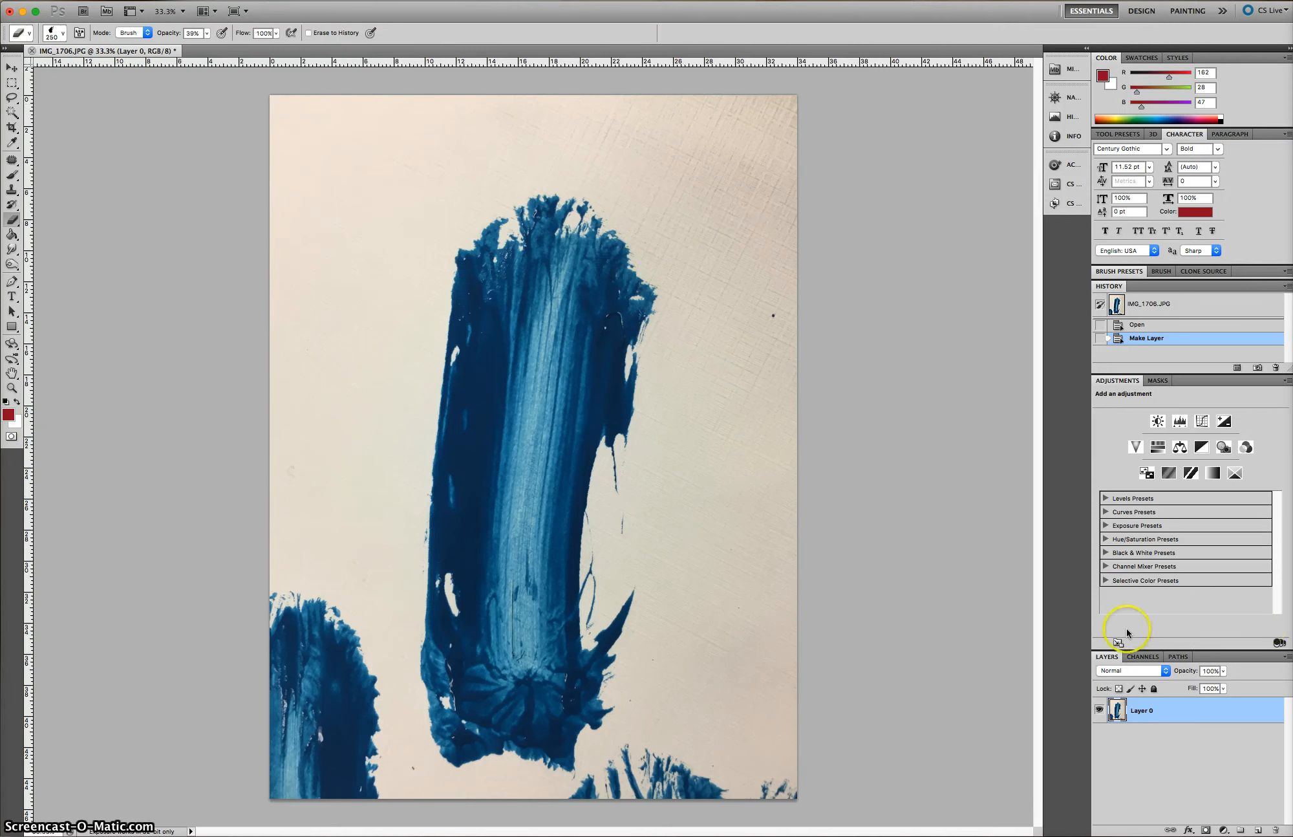
Step: Compare the Red, Green and Blue channels of the brush-stroke photo for contrast between paint and paper
click(1148, 657)
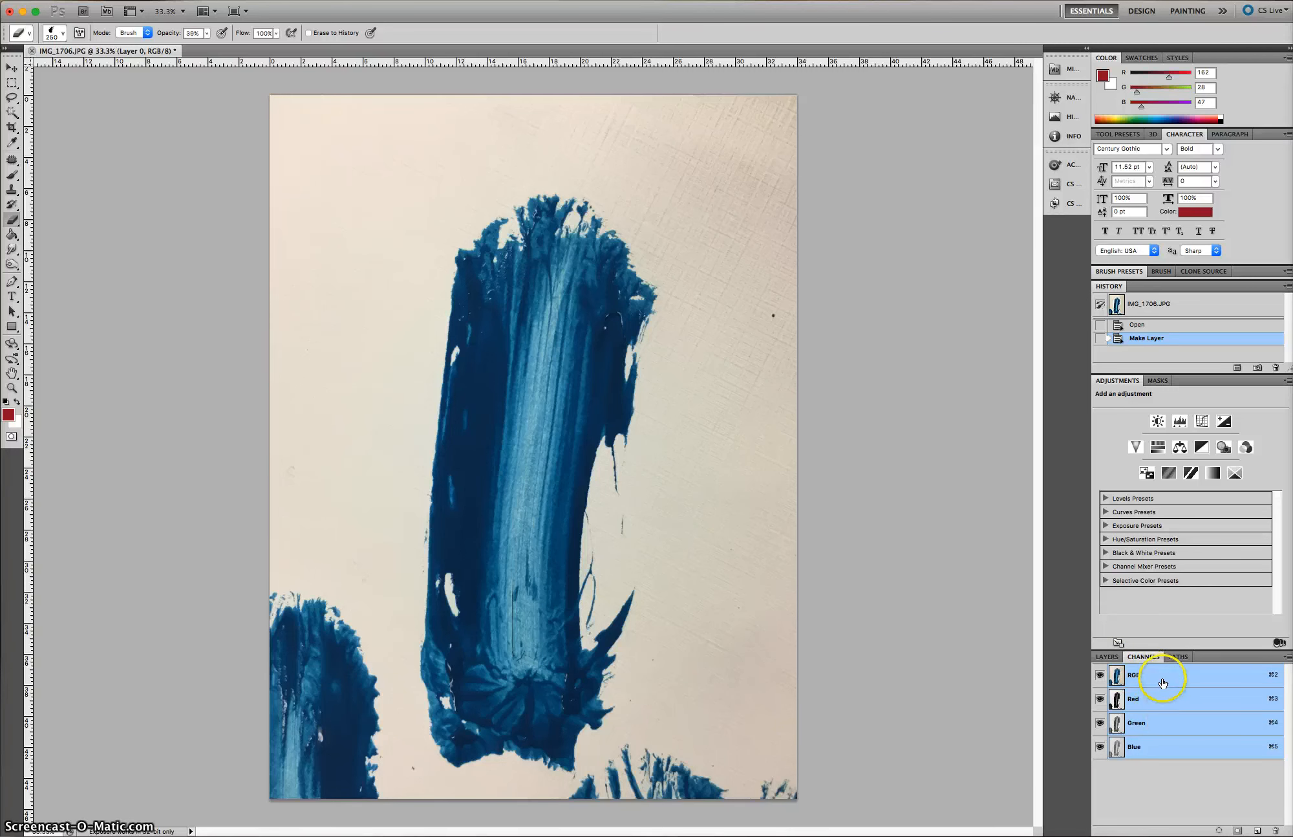
click(1157, 698)
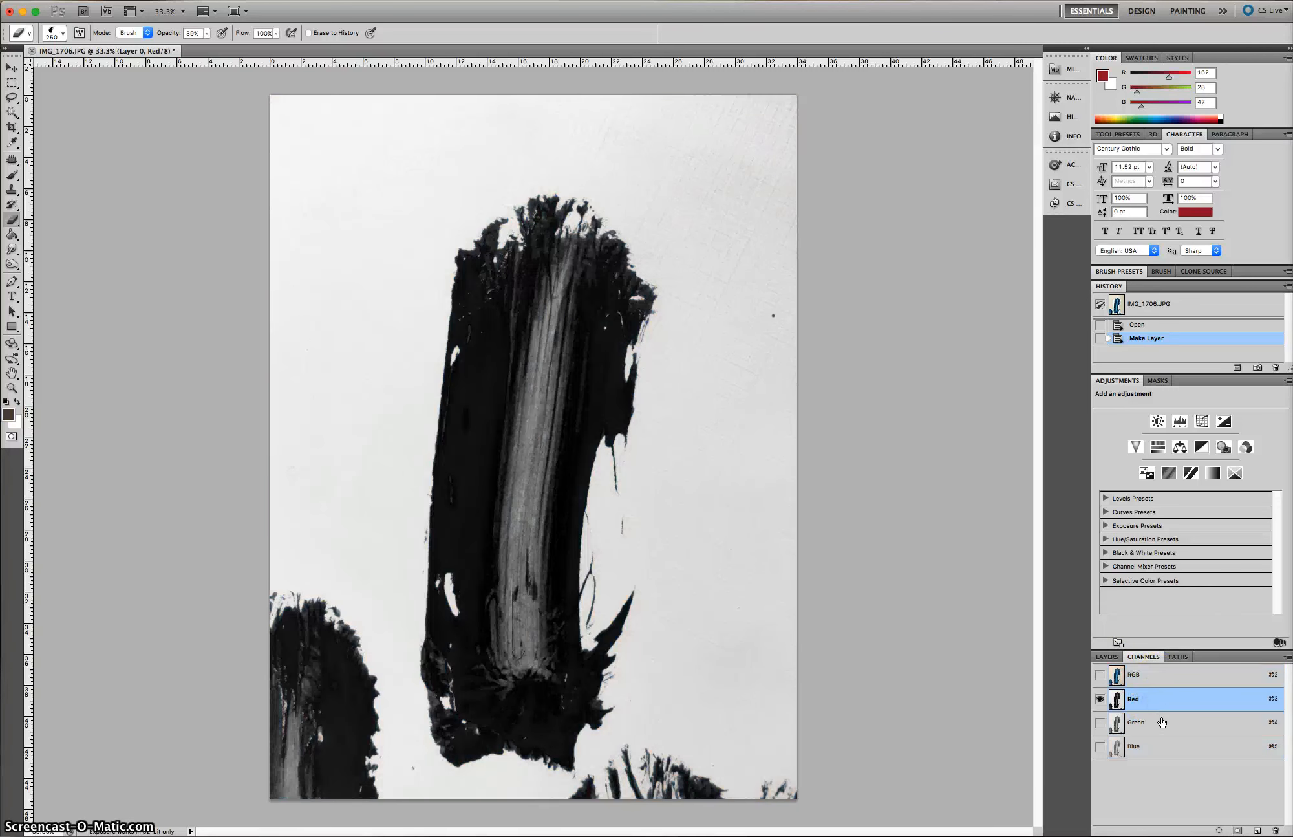
click(1155, 721)
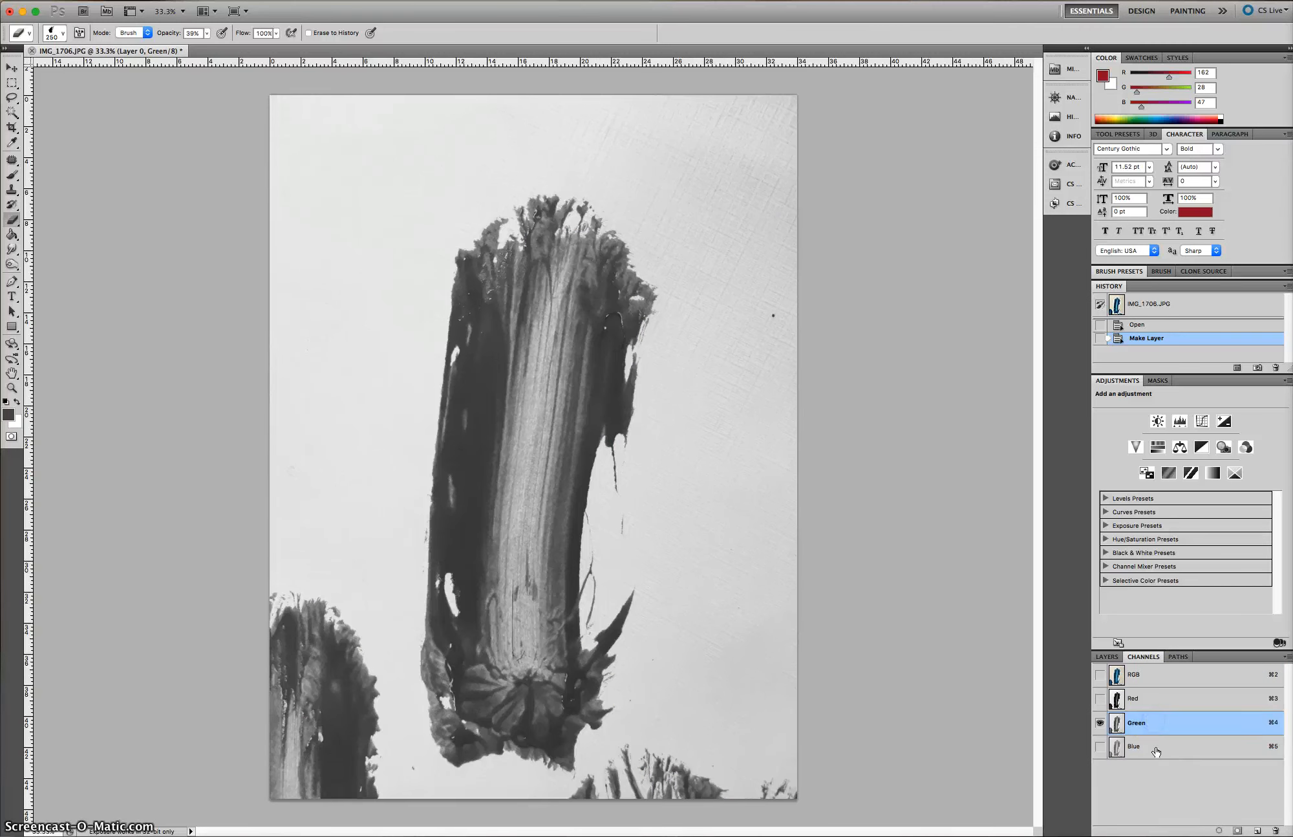
click(1155, 750)
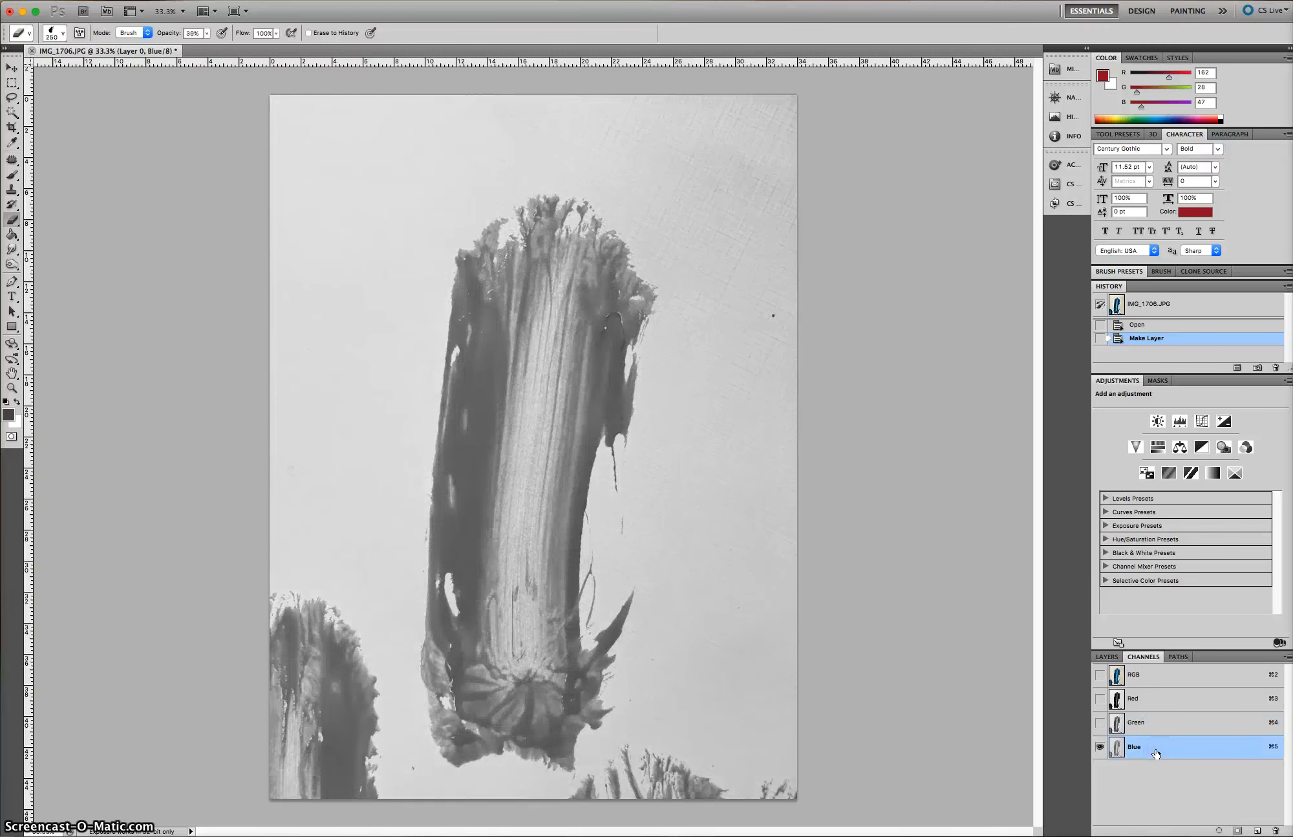
click(1161, 700)
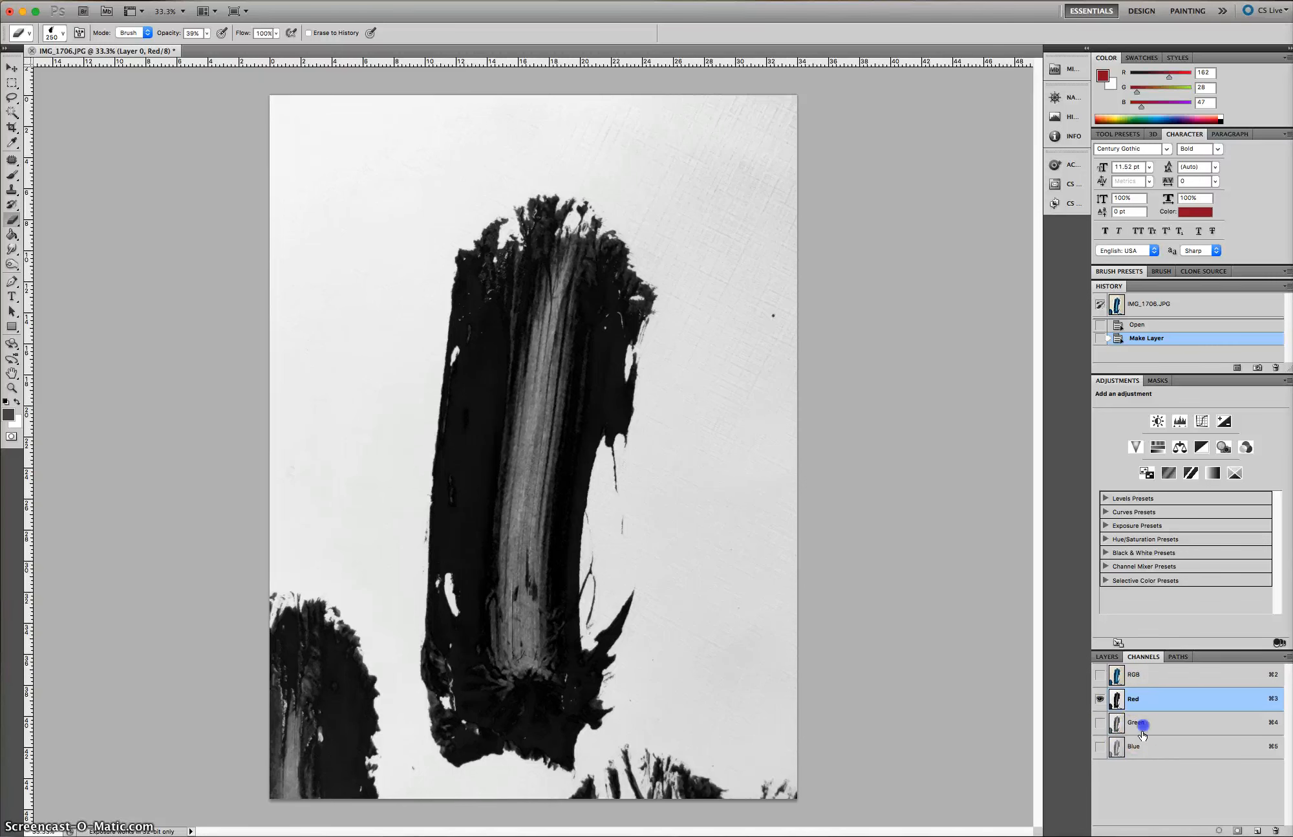
click(1142, 723)
click(1143, 746)
click(1161, 699)
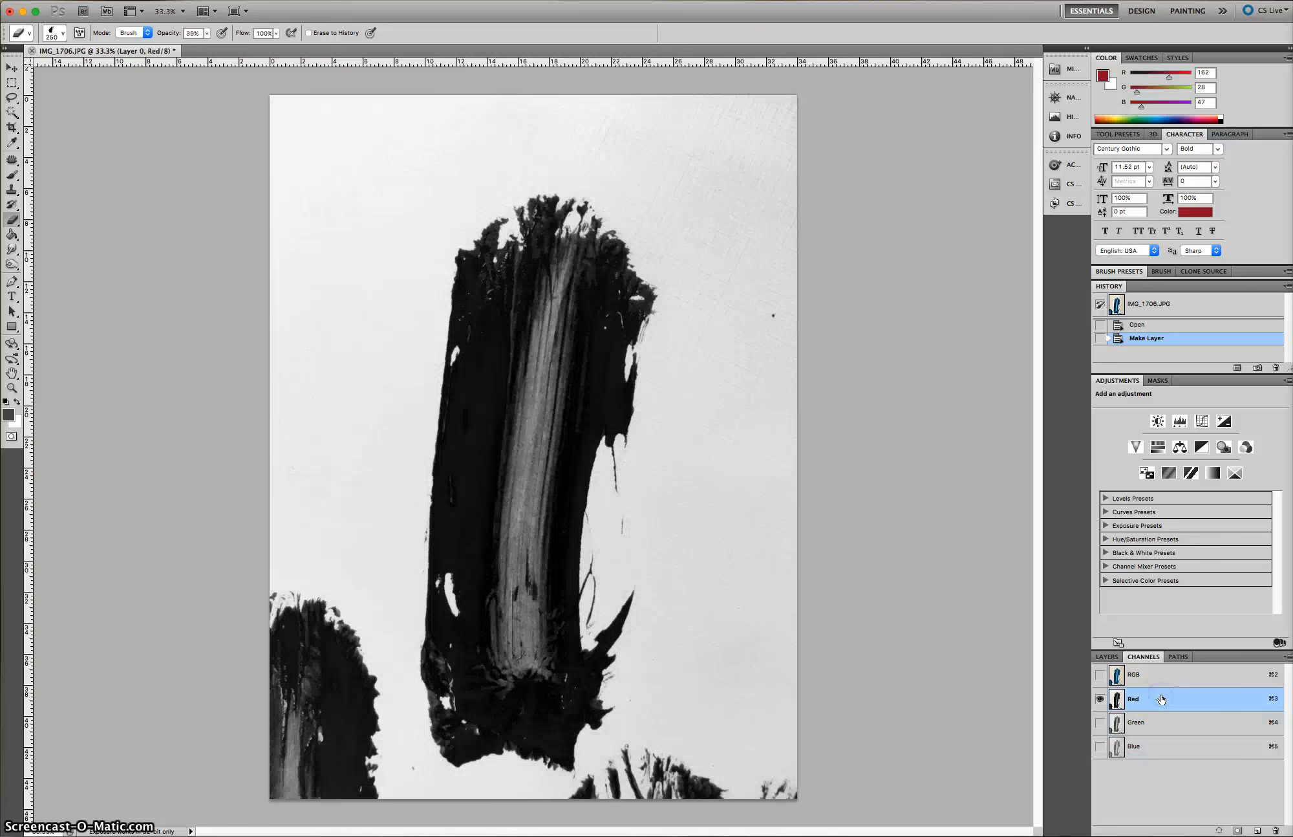
Step: Duplicate the Red channel
click(1158, 701)
click(1144, 701)
drag(1145, 701, 1258, 827)
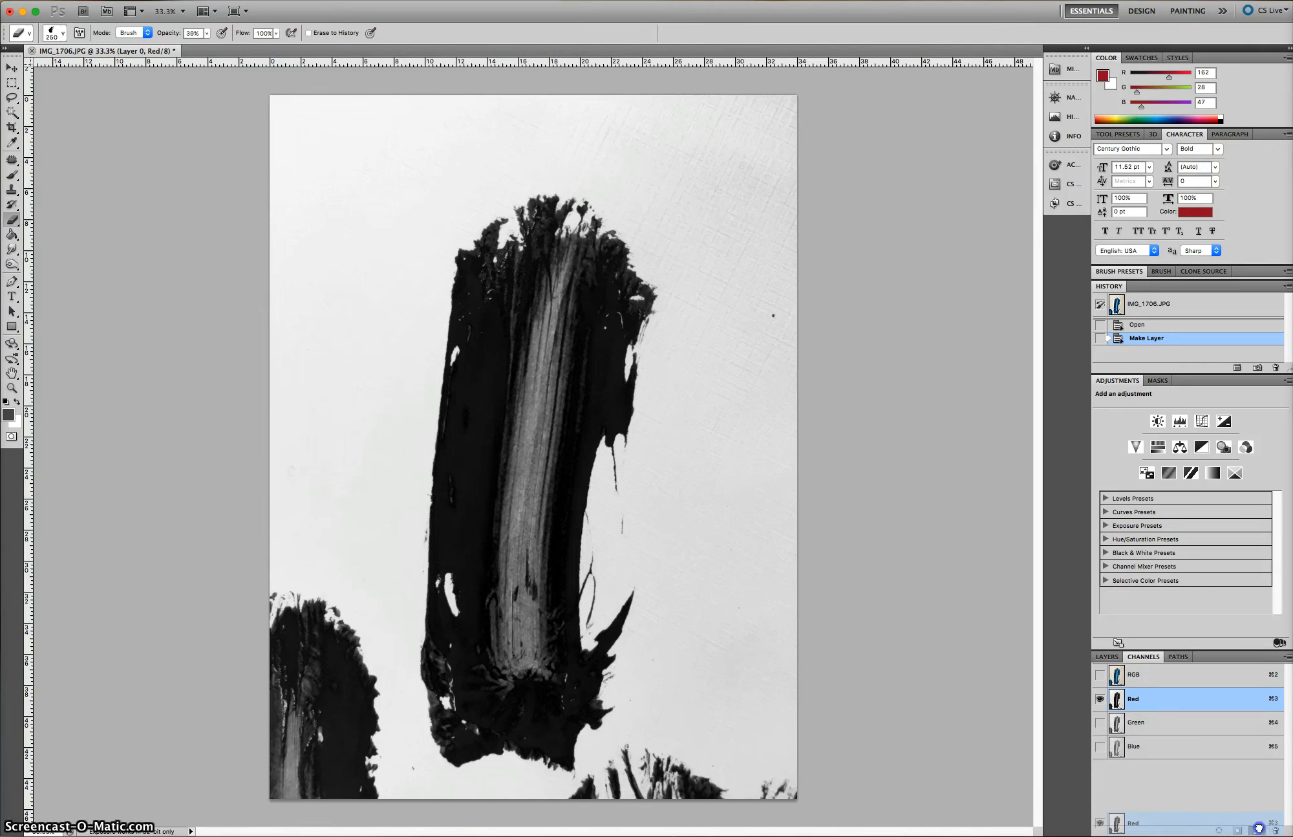
drag(1258, 827, 1259, 831)
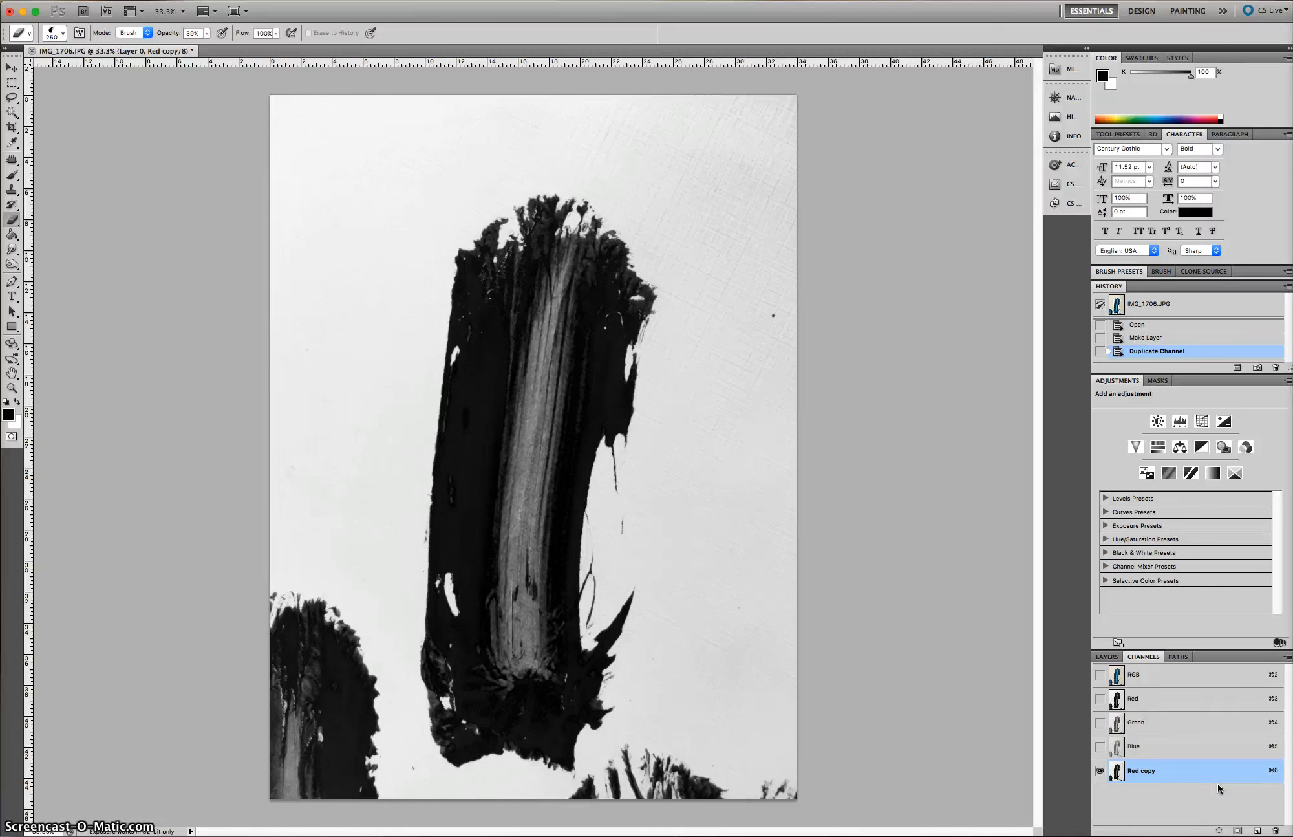
Step: Apply Levels to the duplicated Red channel with input levels of 19, 1.25 and 184
key(super+l)
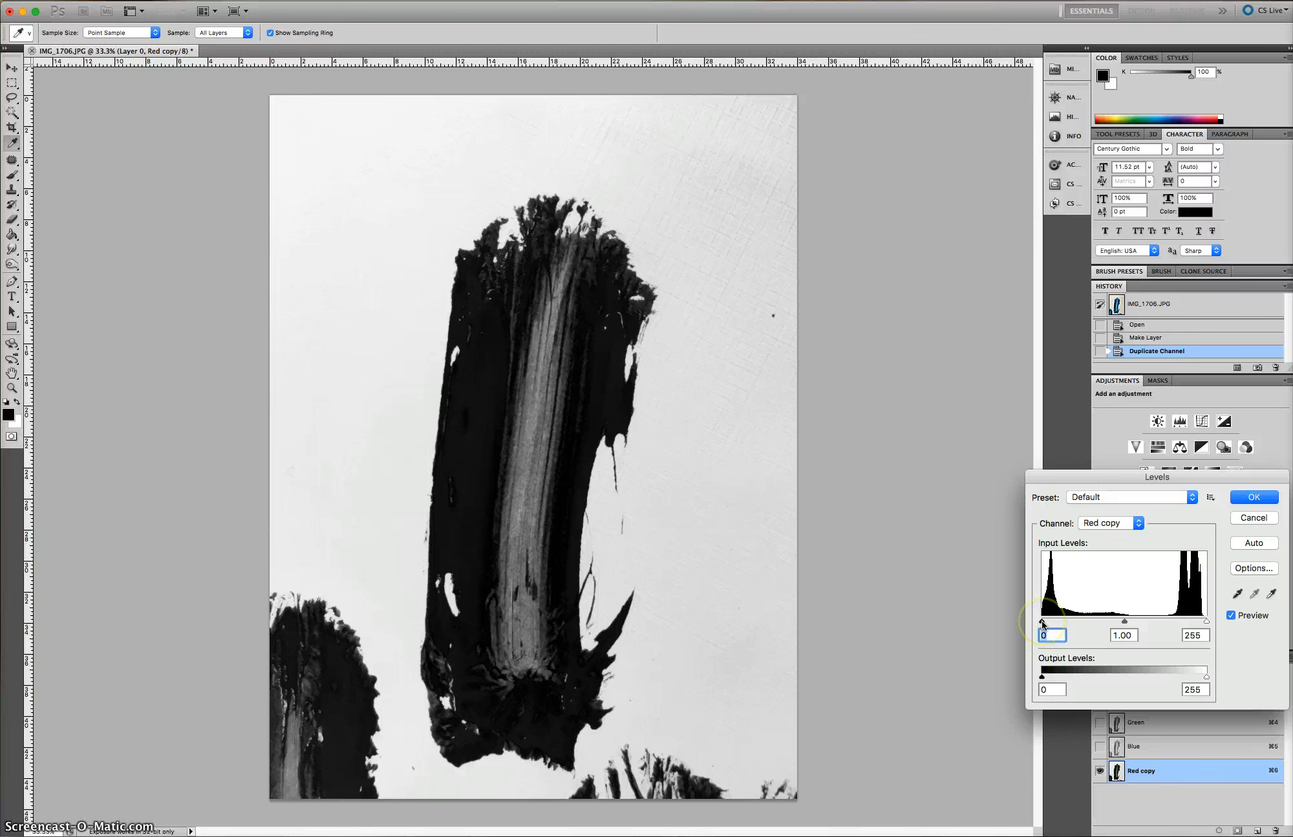
drag(1042, 621, 1052, 620)
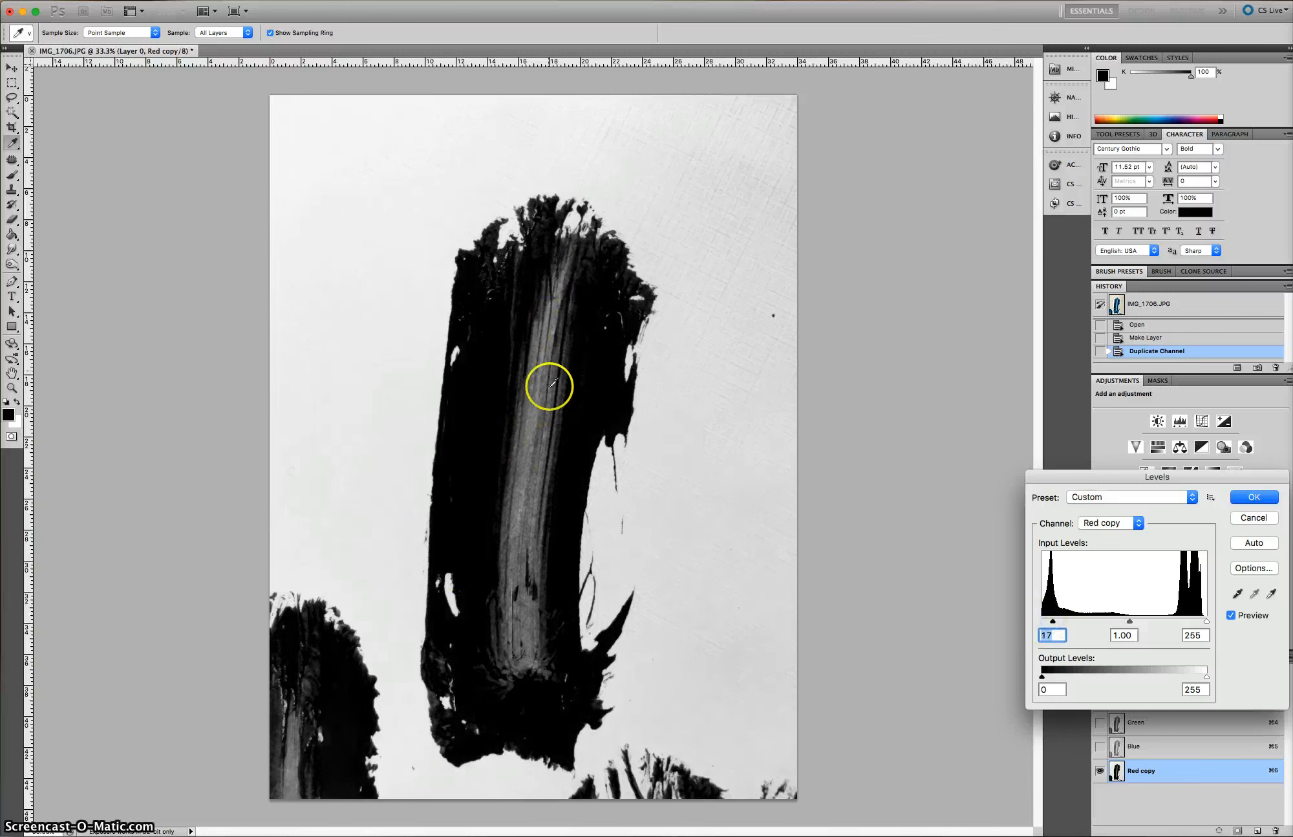
click(503, 355)
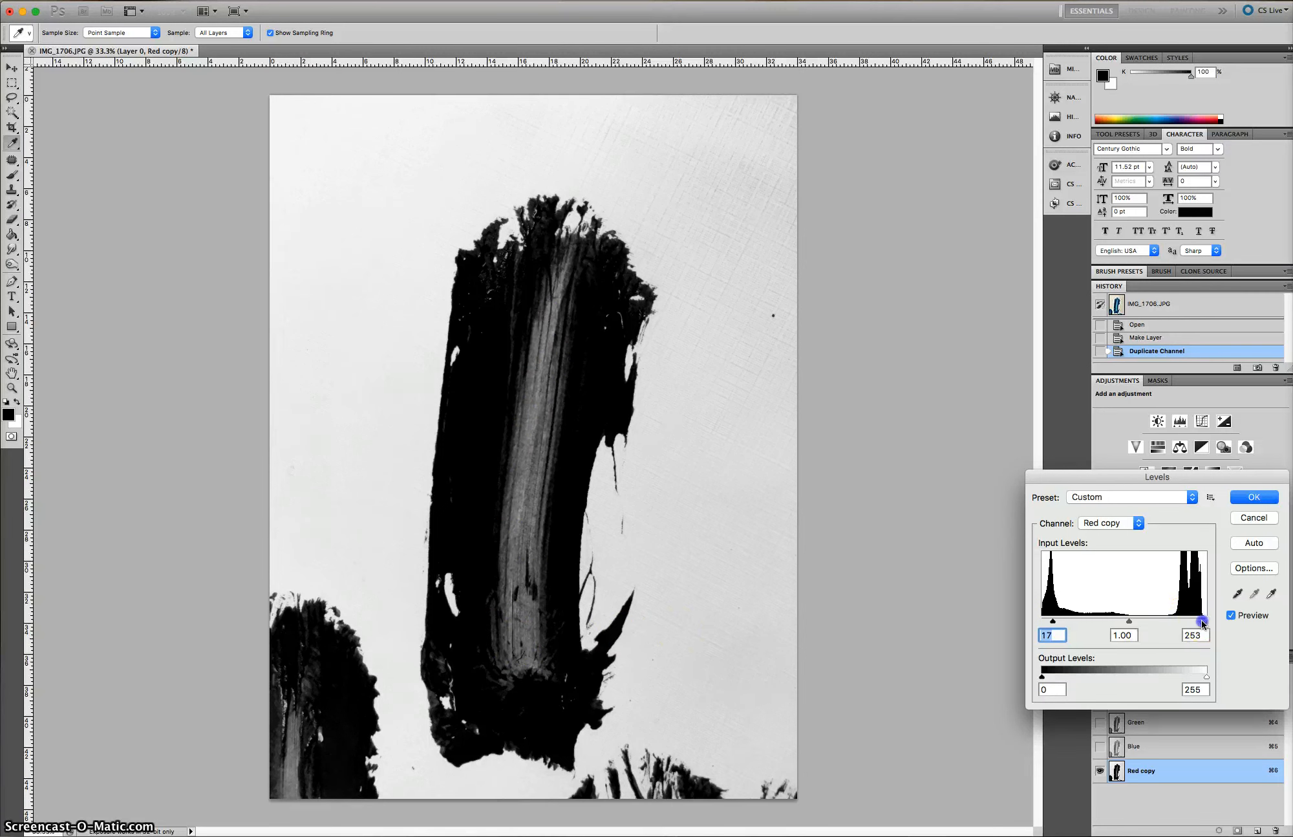
drag(1207, 621, 1185, 623)
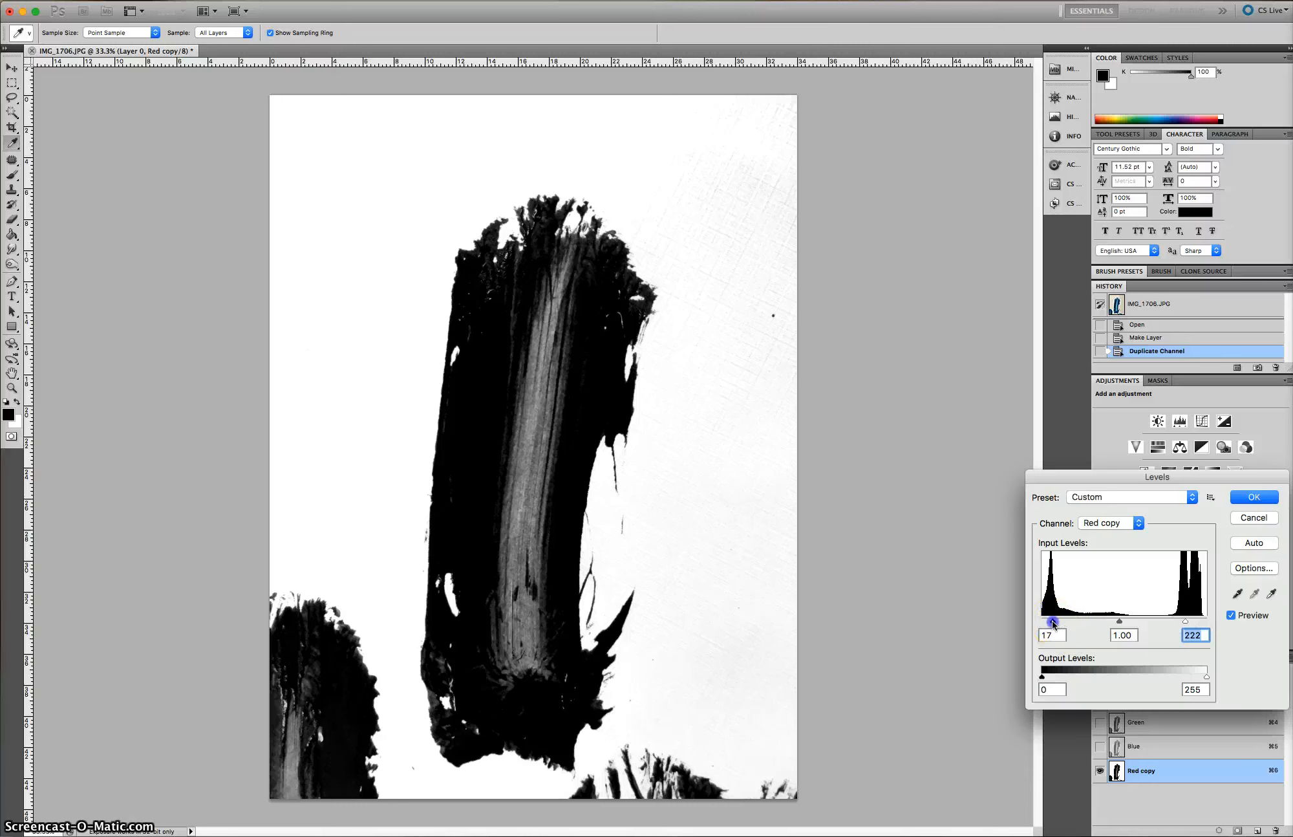
mouse_move(1052, 620)
mouse_down()
mouse_move(1200, 618)
mouse_move(1083, 622)
mouse_move(1160, 620)
mouse_up()
click(1109, 620)
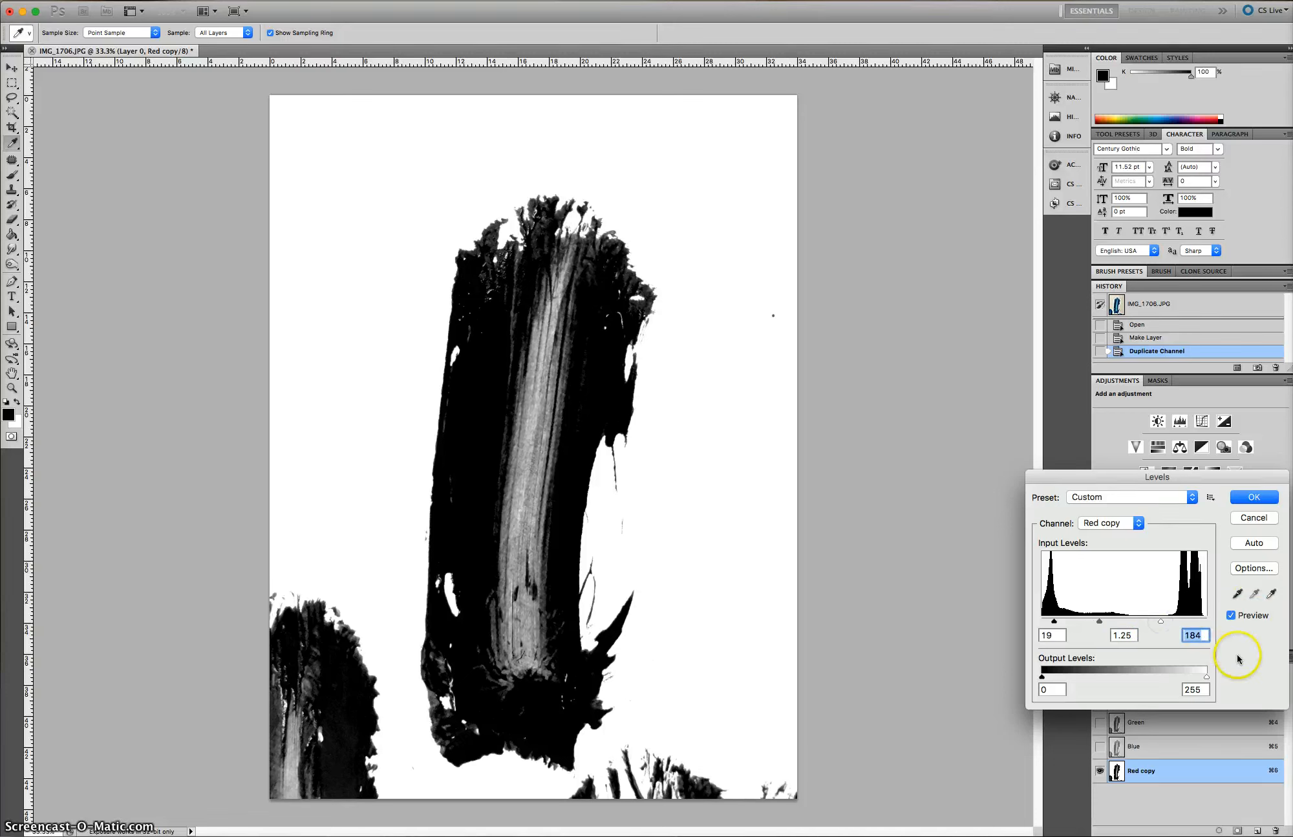
click(1258, 495)
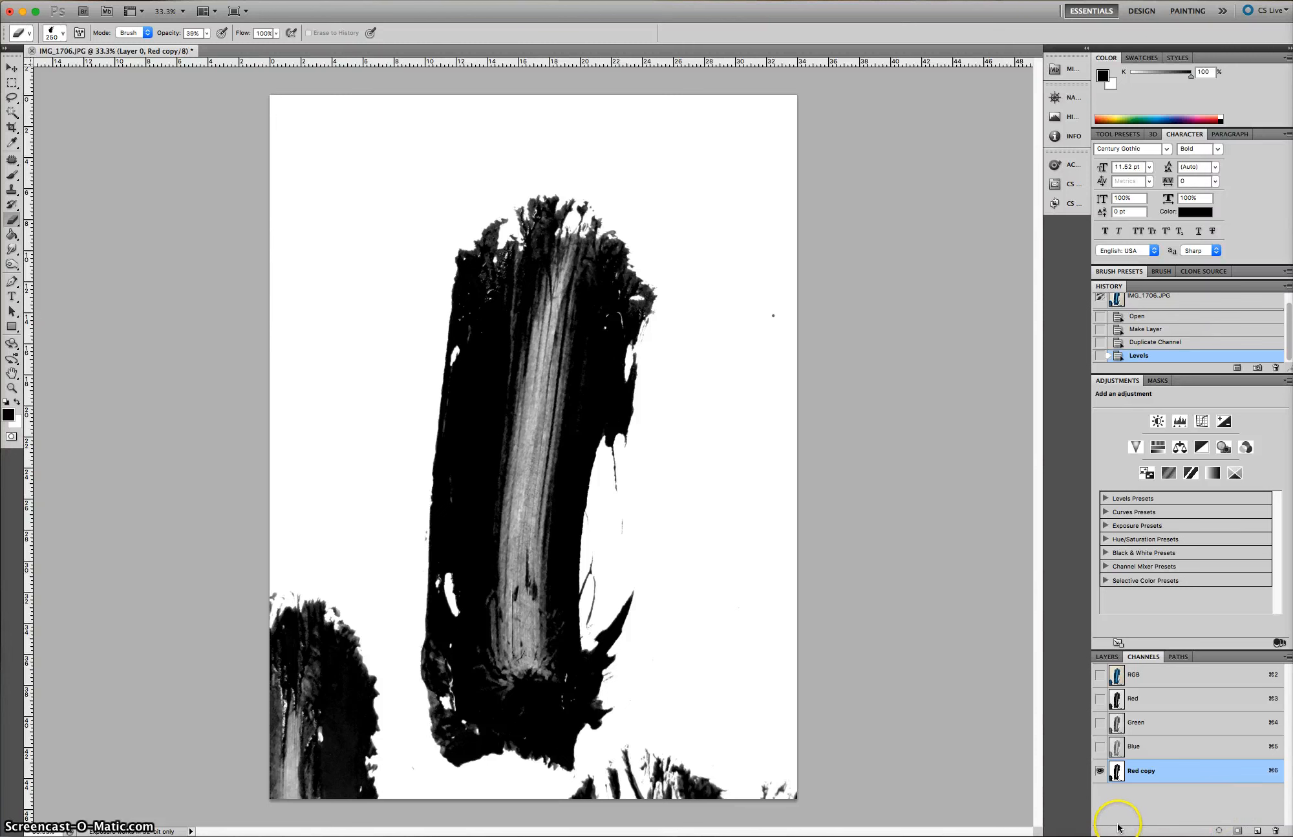
Step: Load the Red copy channel as a selection
super+click(1166, 776)
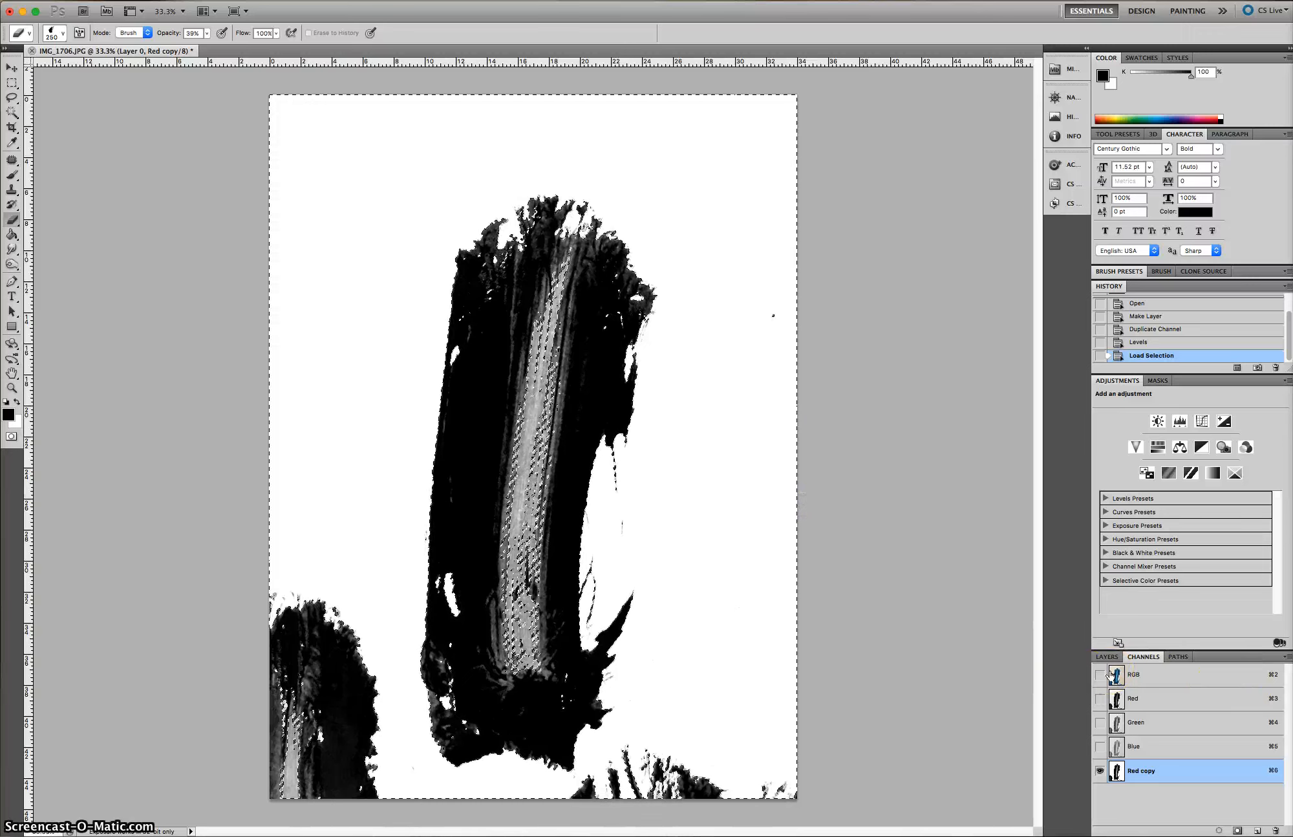
click(1165, 802)
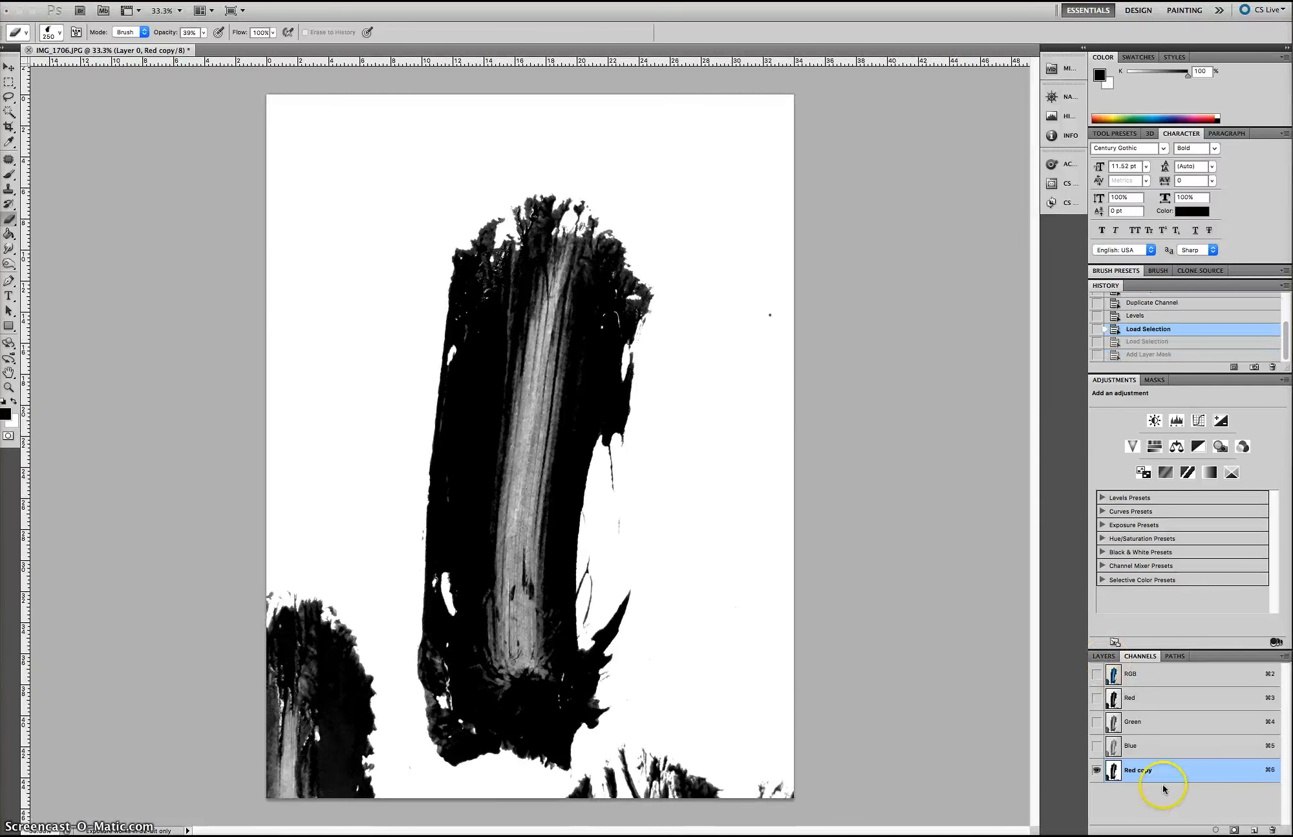
click(1189, 776)
click(1074, 767)
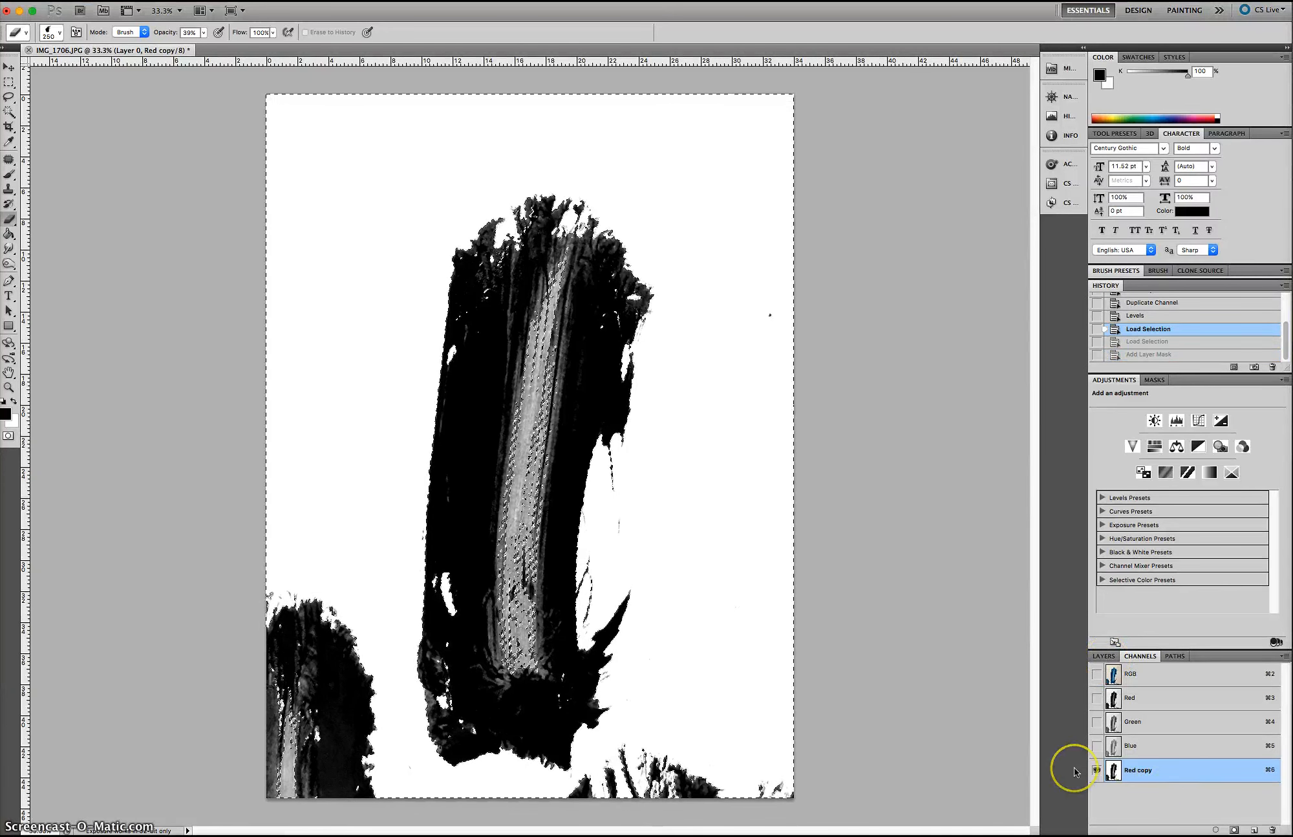
Step: Add a layer mask to Layer 0 that hides the selected paper background
click(1099, 658)
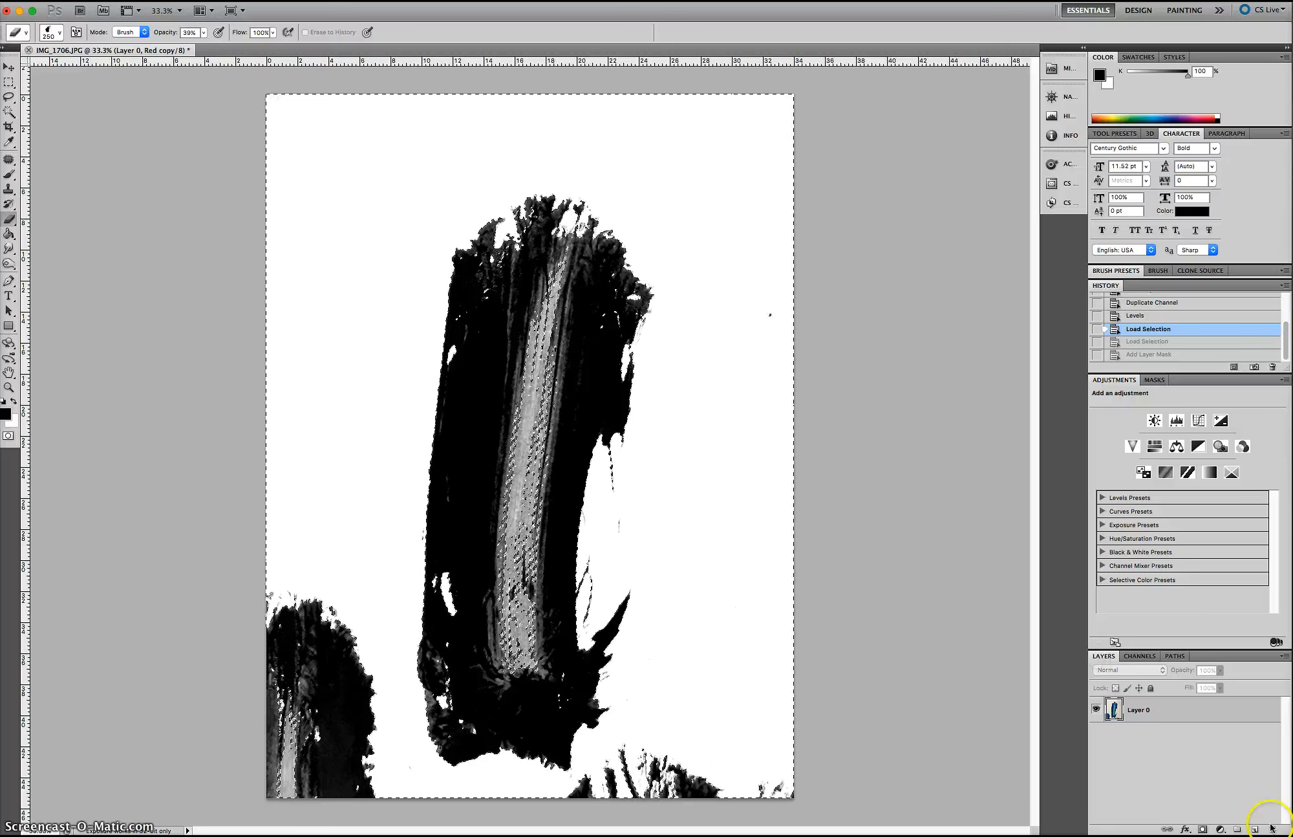
click(1148, 711)
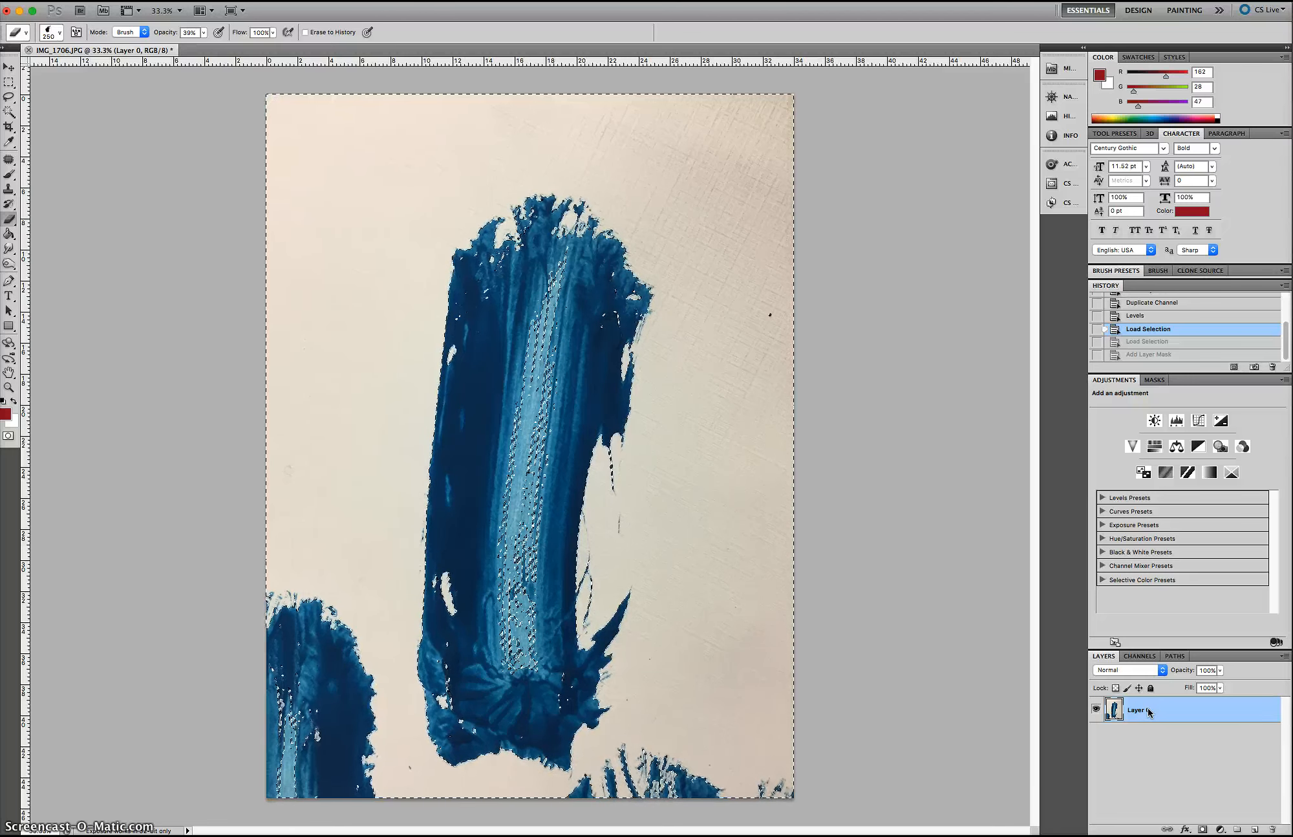
click(1202, 830)
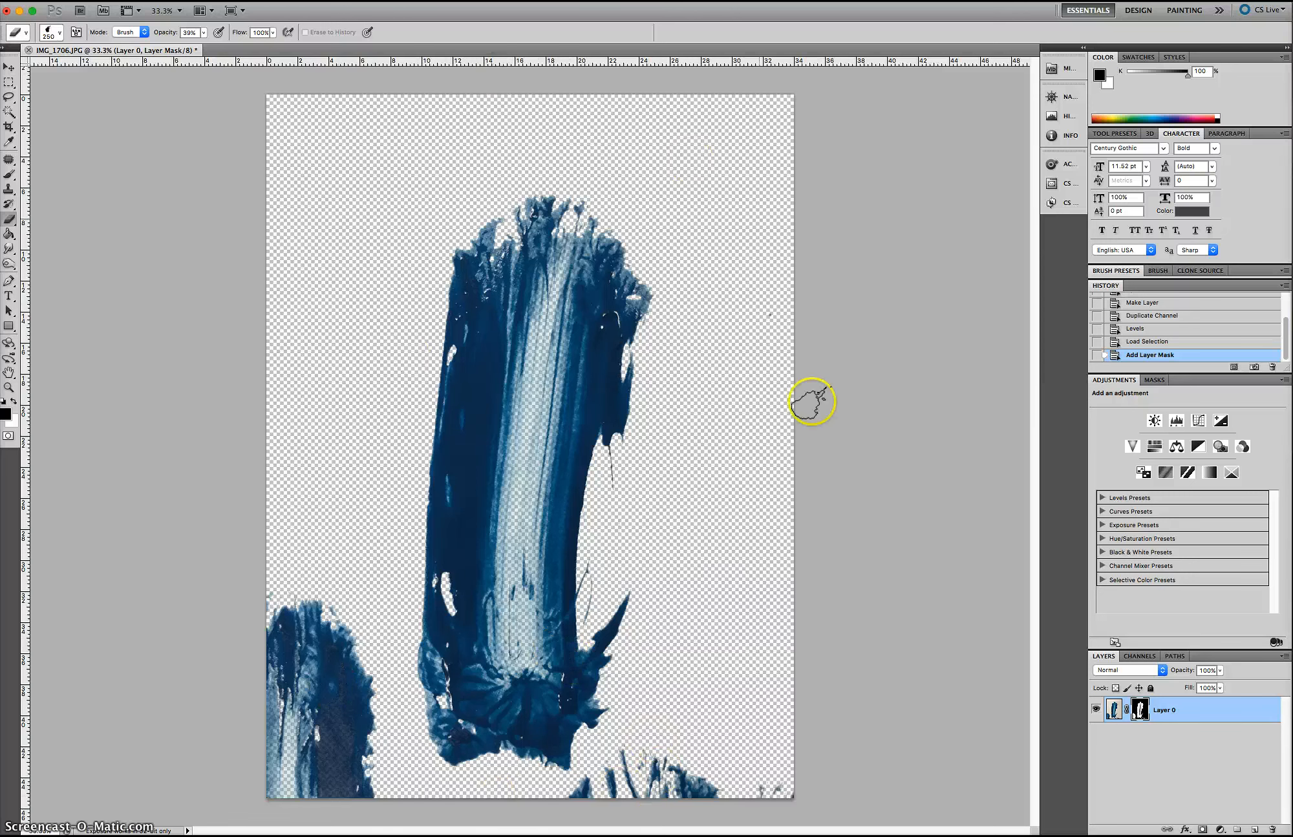
Step: Display Layer 0's mask on its own and give the Brush tool a hard round 600 px tip
alt+click(1142, 713)
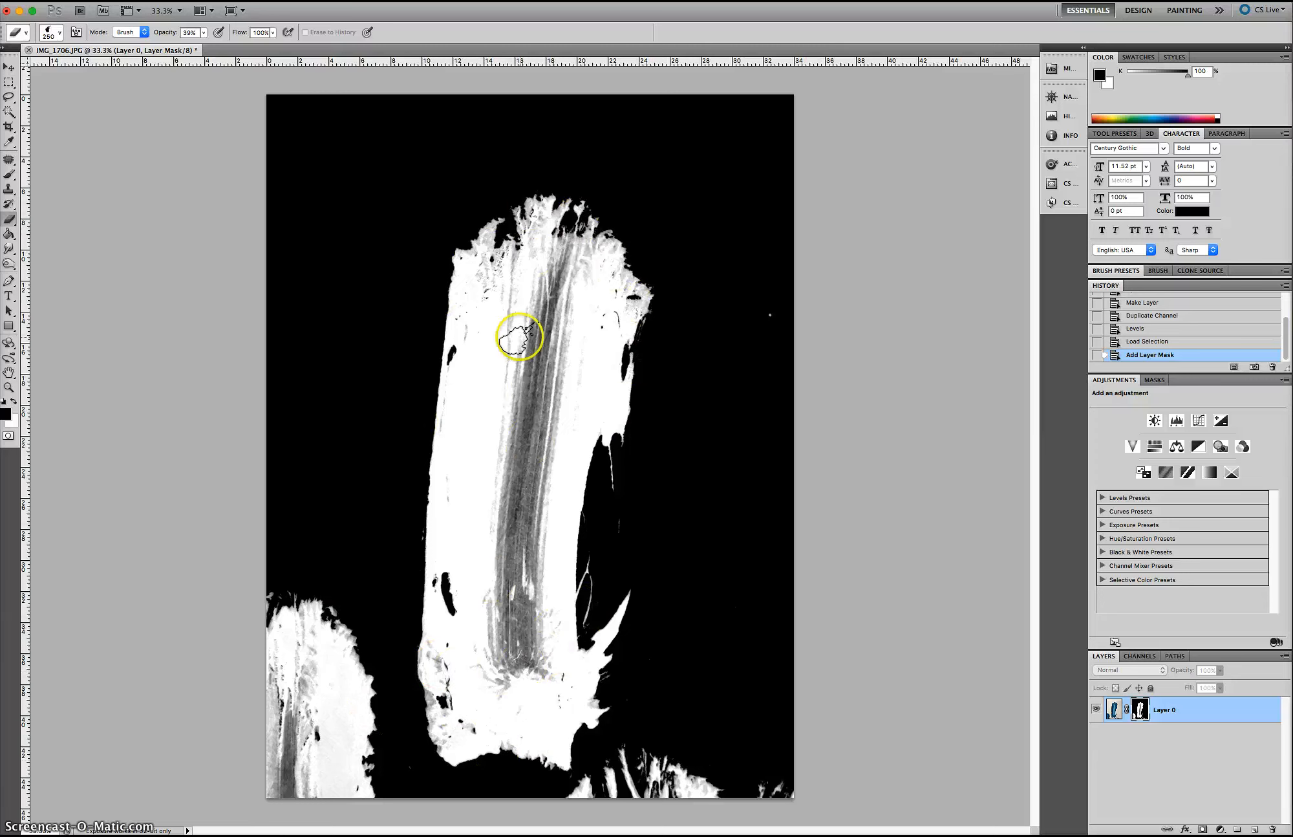
click(9, 174)
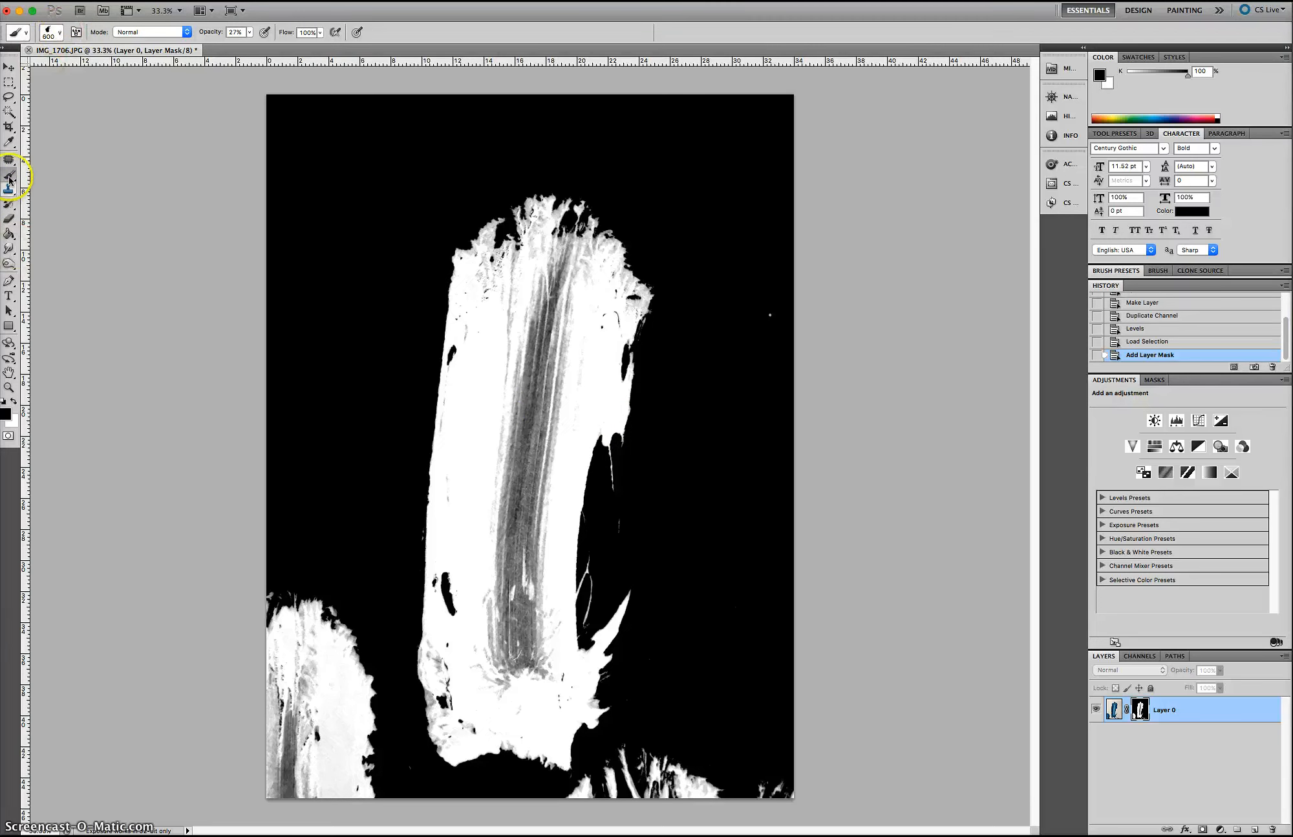
click(57, 34)
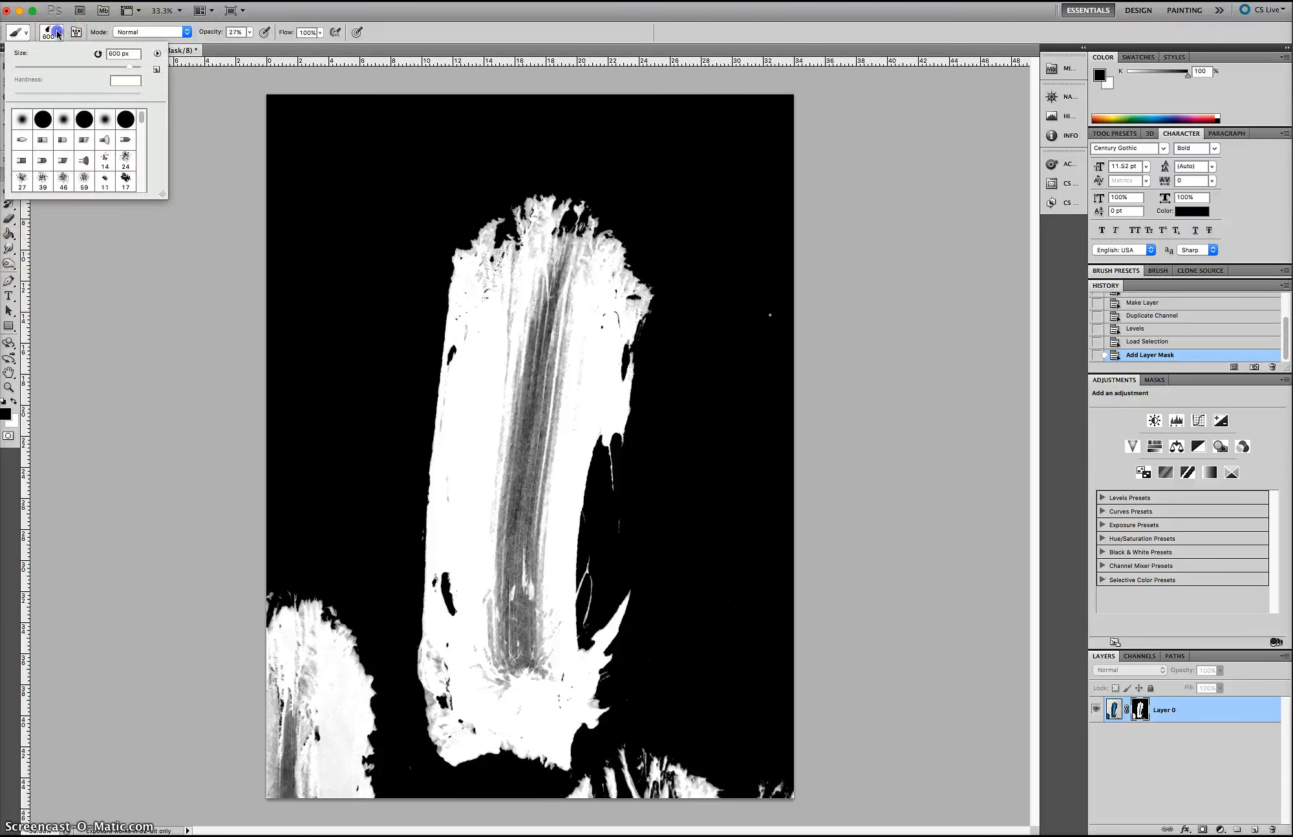
click(43, 119)
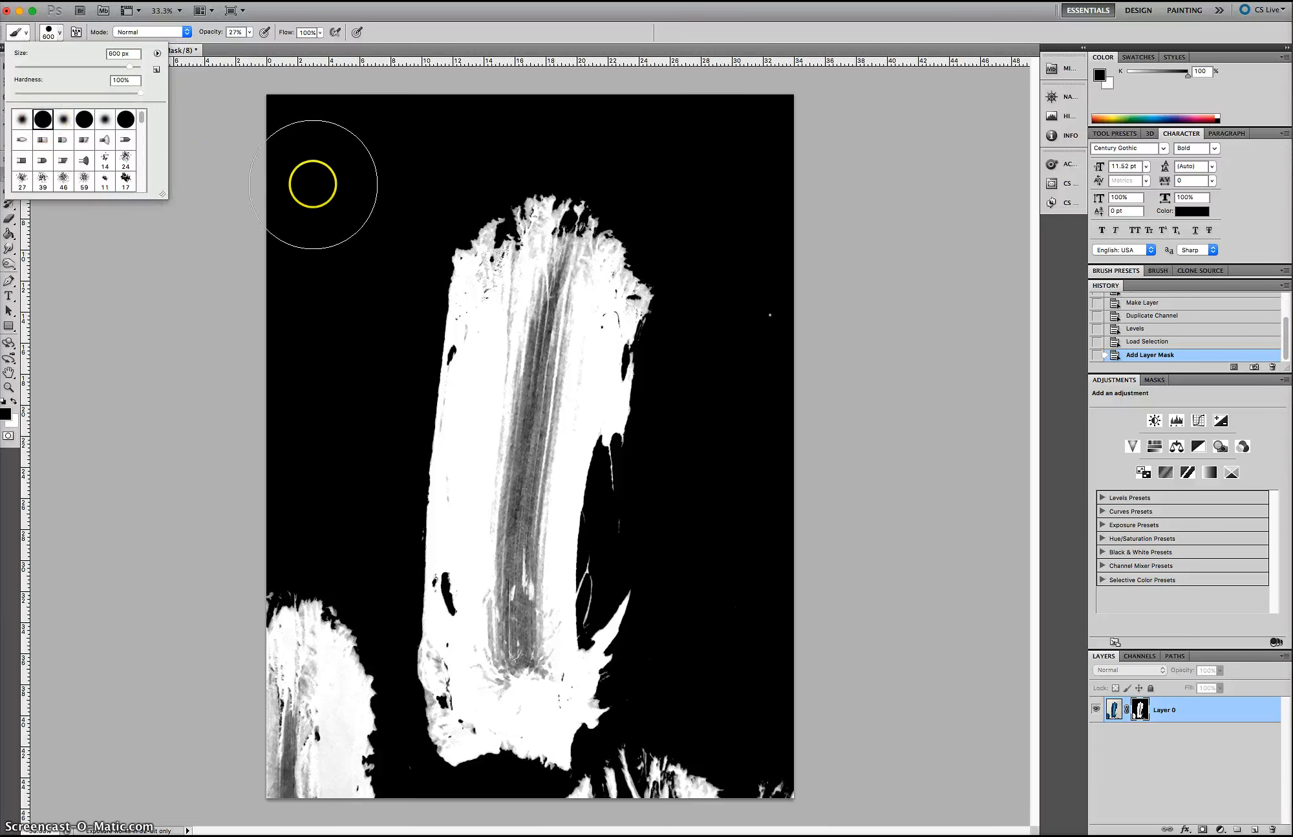
Step: Paint the partial strokes along the mask's lower edge black at 100% brush opacity, and return to the layer's image view
click(316, 184)
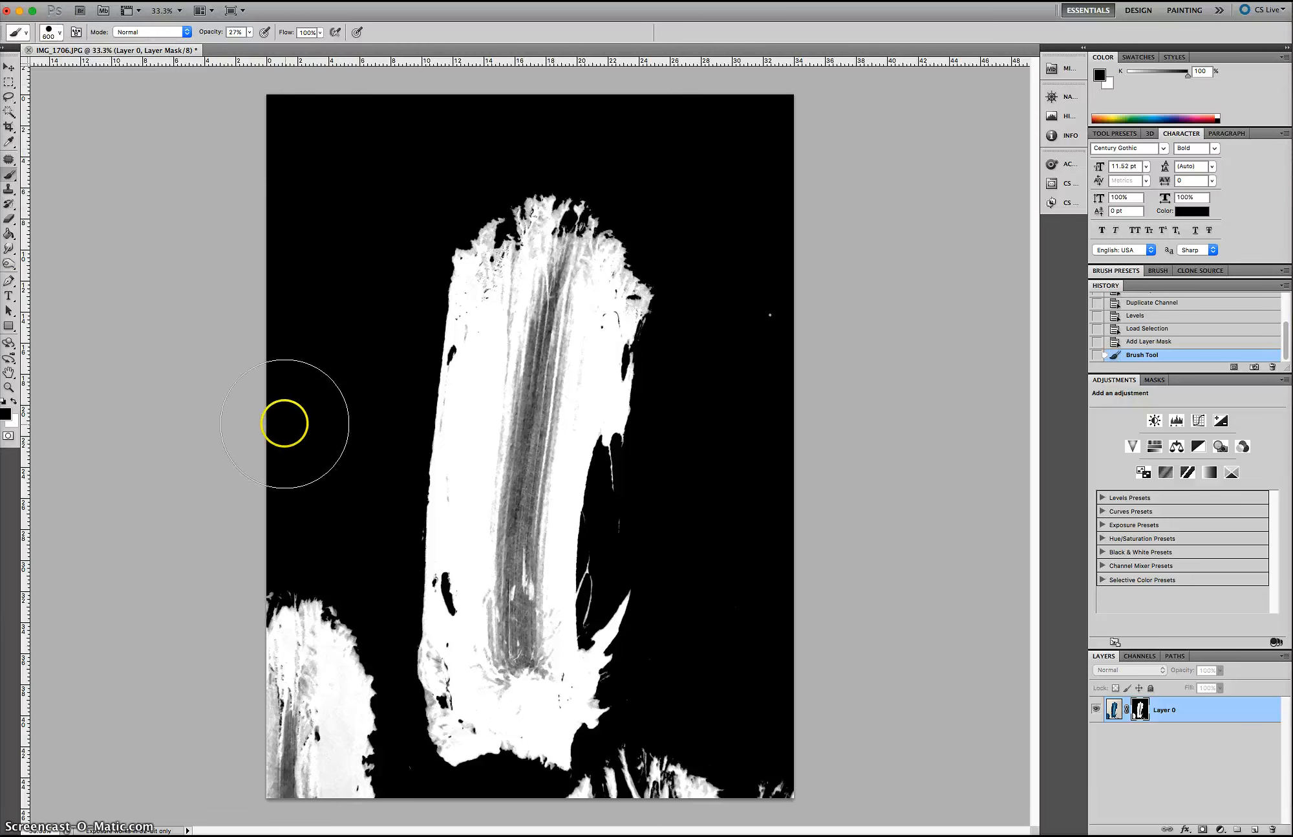
drag(296, 592, 296, 676)
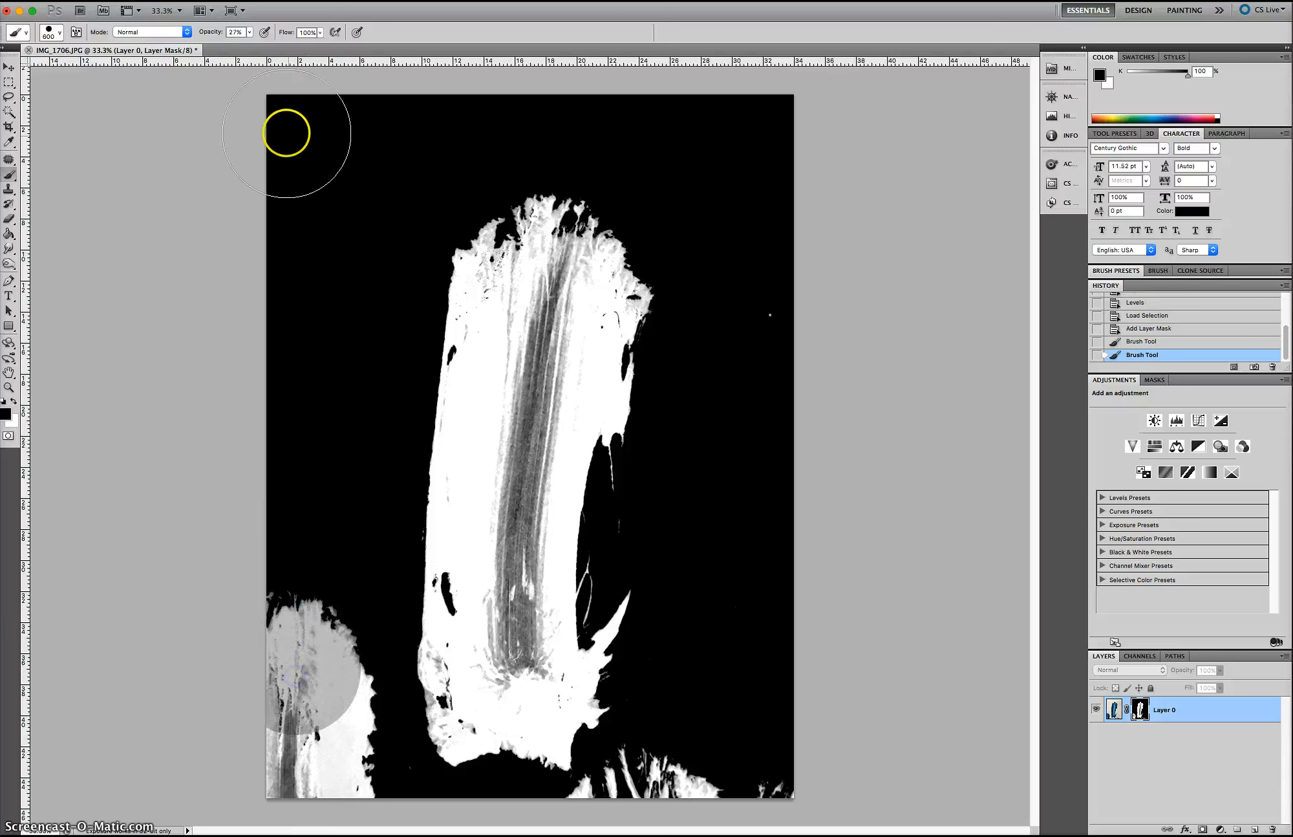
click(249, 32)
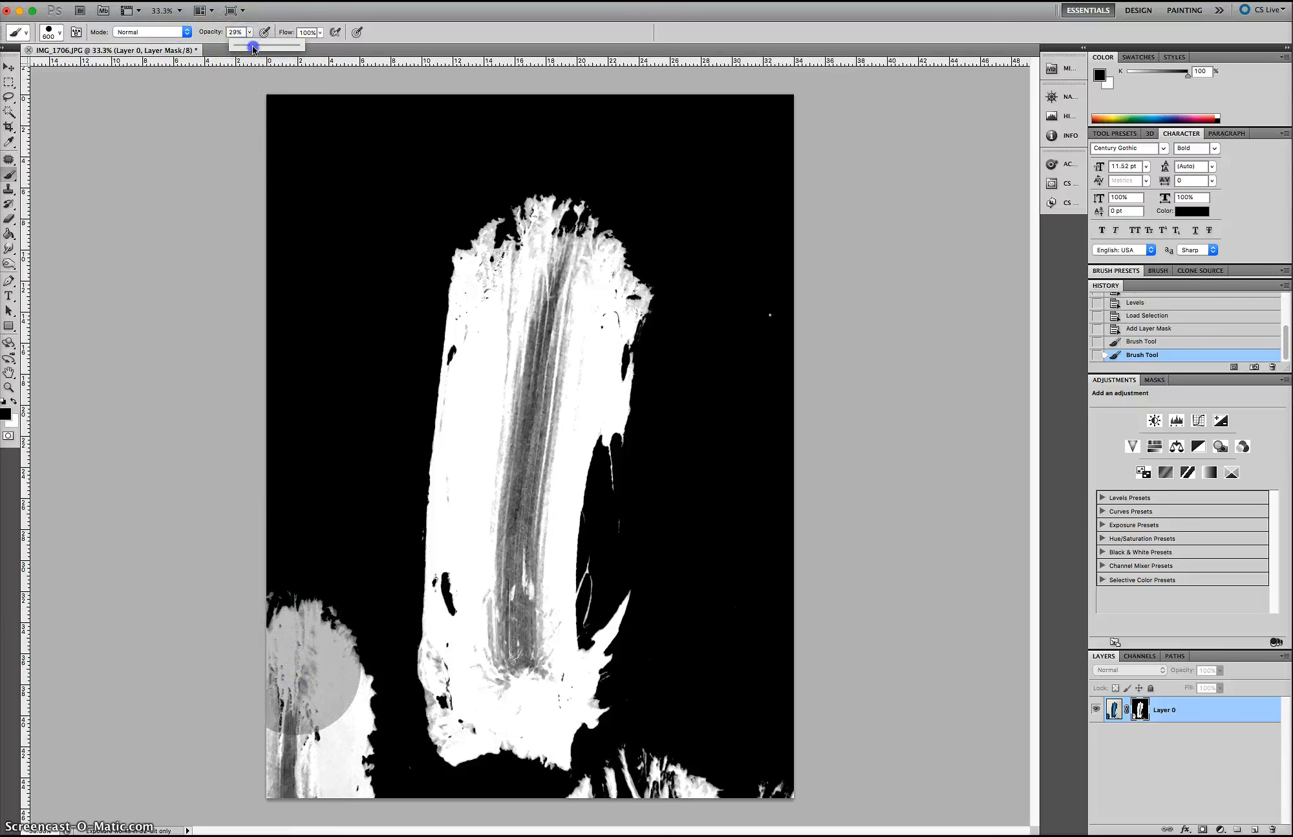
mouse_move(323, 620)
mouse_down()
mouse_move(295, 639)
mouse_move(299, 793)
mouse_move(332, 774)
mouse_move(318, 684)
mouse_up()
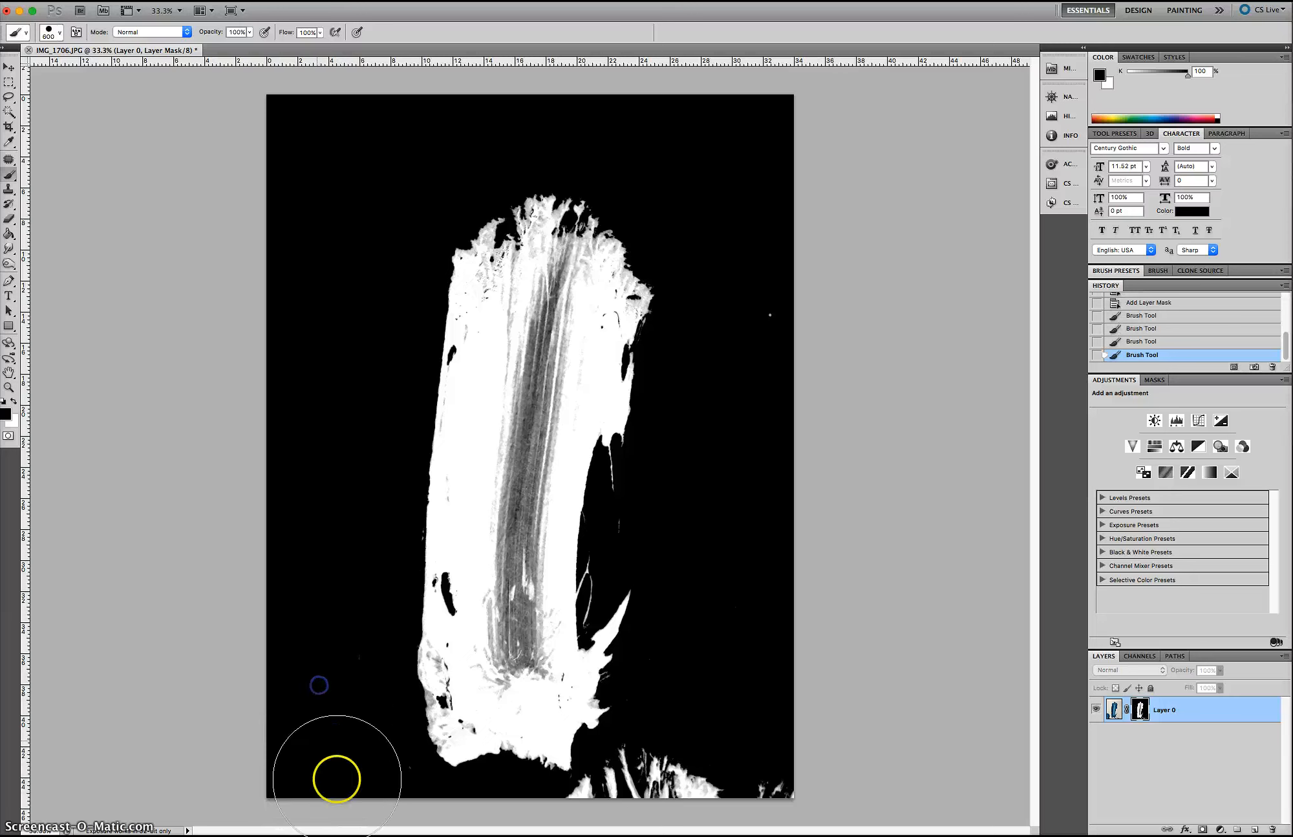
click(352, 789)
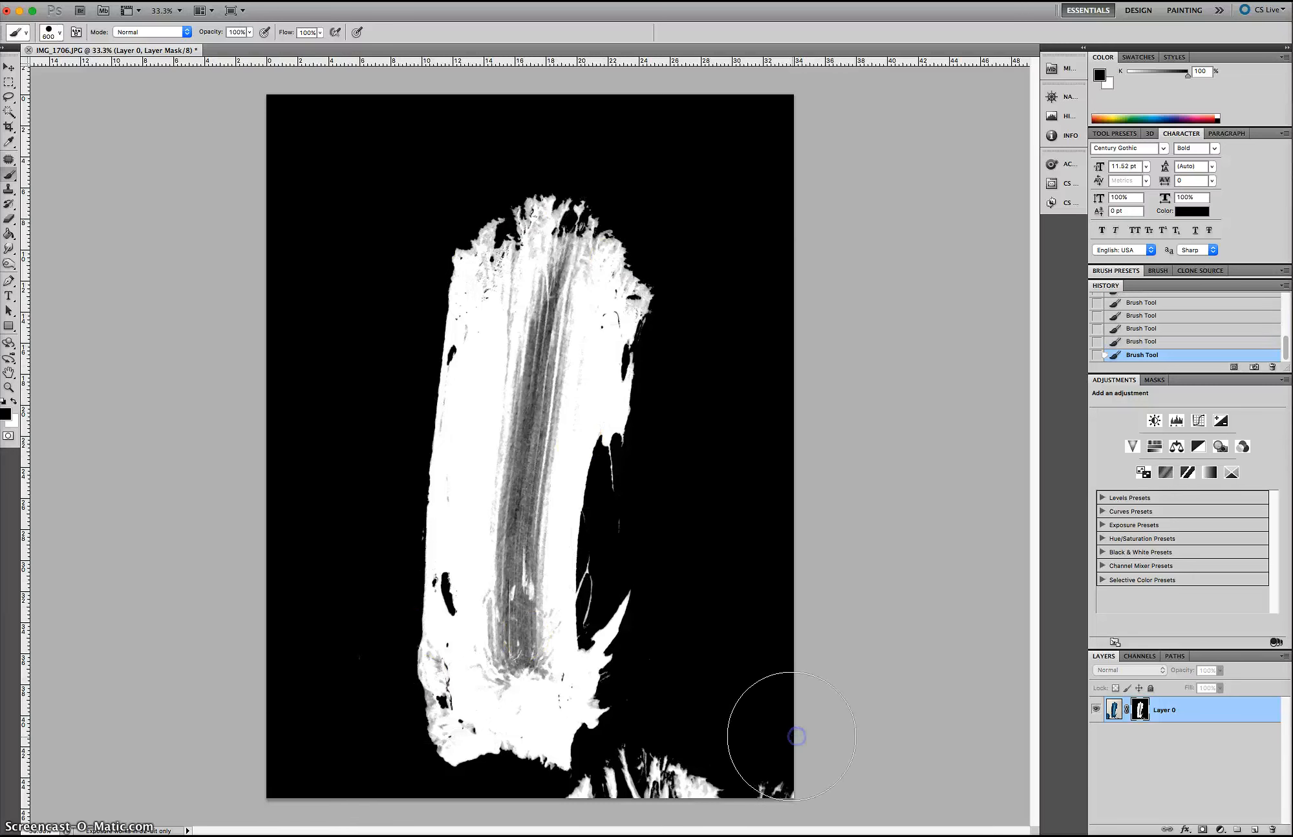
mouse_move(782, 773)
mouse_down()
mouse_move(664, 769)
mouse_move(623, 793)
mouse_up()
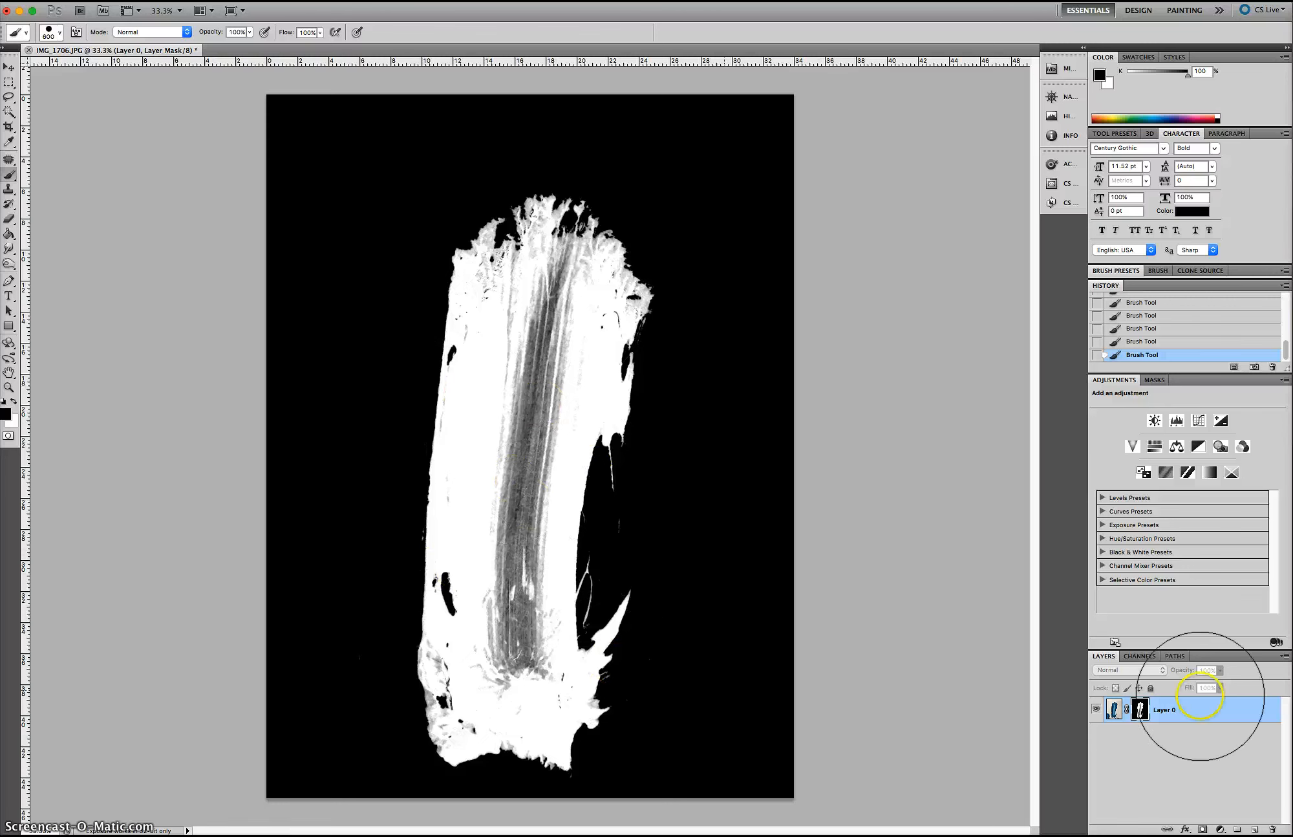
click(1114, 710)
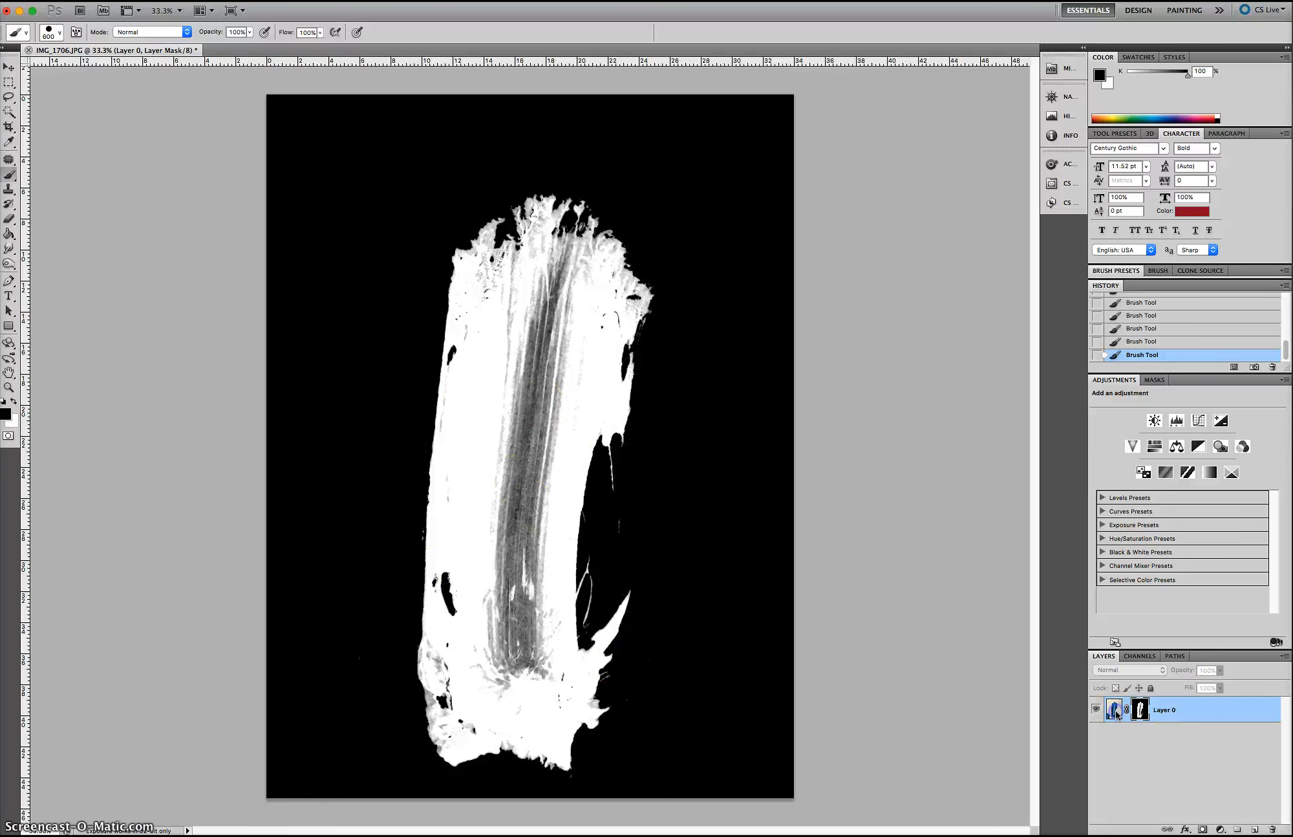
click(1140, 711)
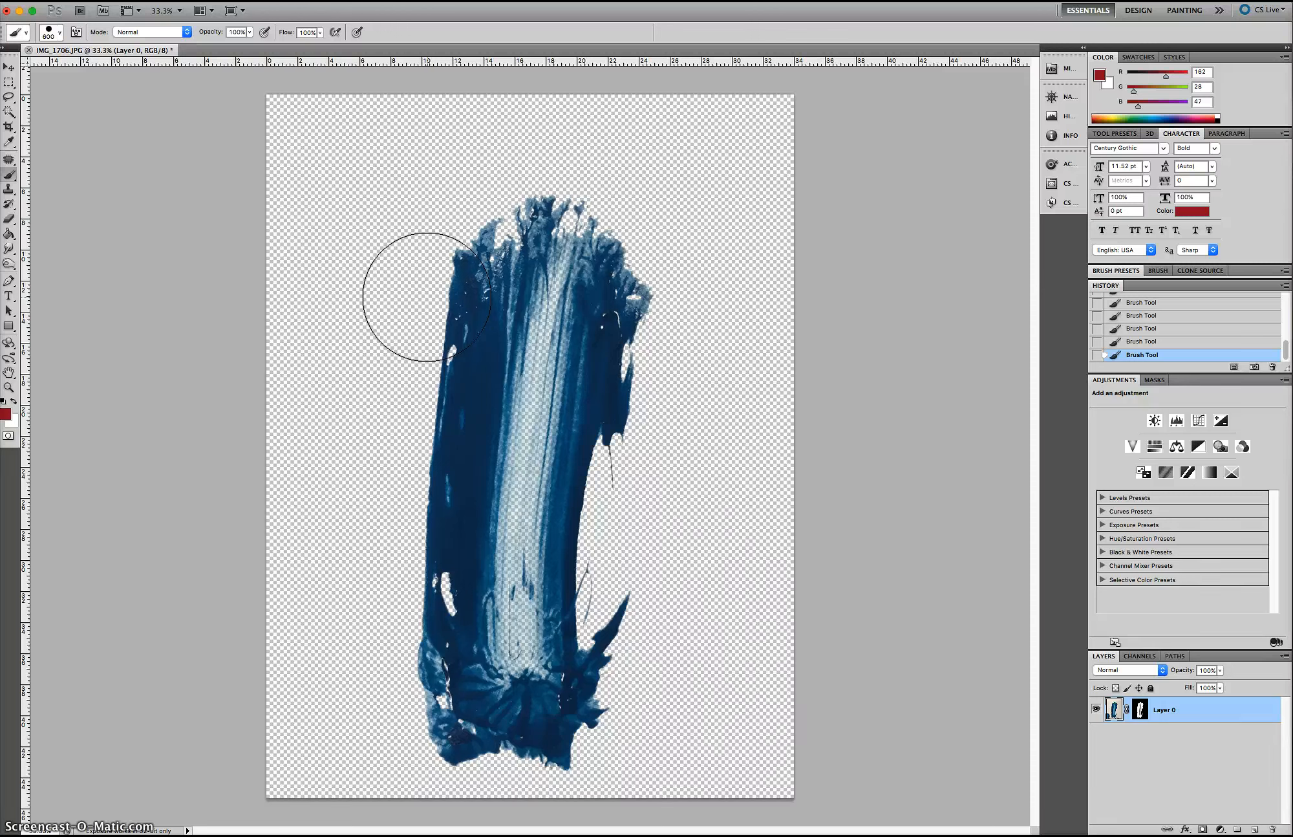
Step: Create a 500 × 500 pixel RGB document at 350 pixels/inch with a white background, and return to IMG_1706.JPG
key(super+n)
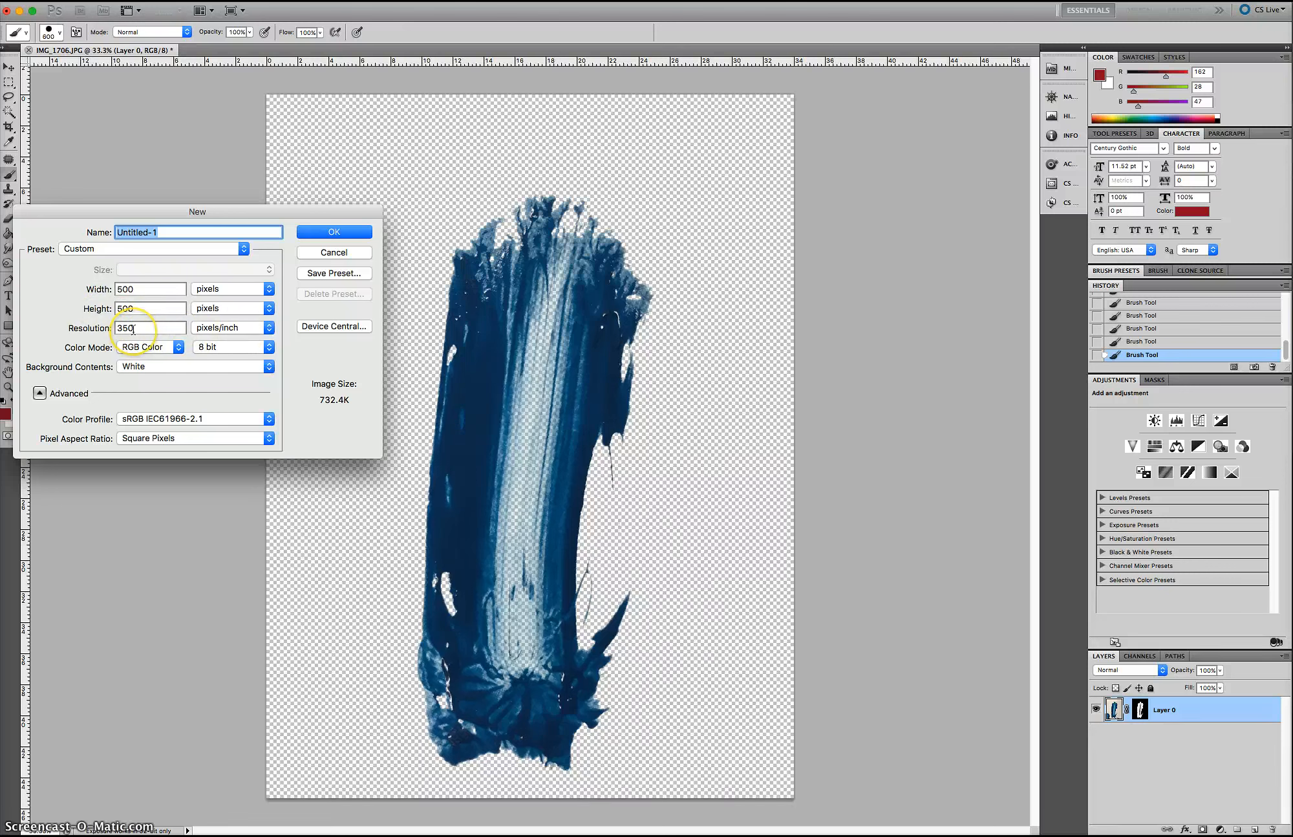
click(334, 234)
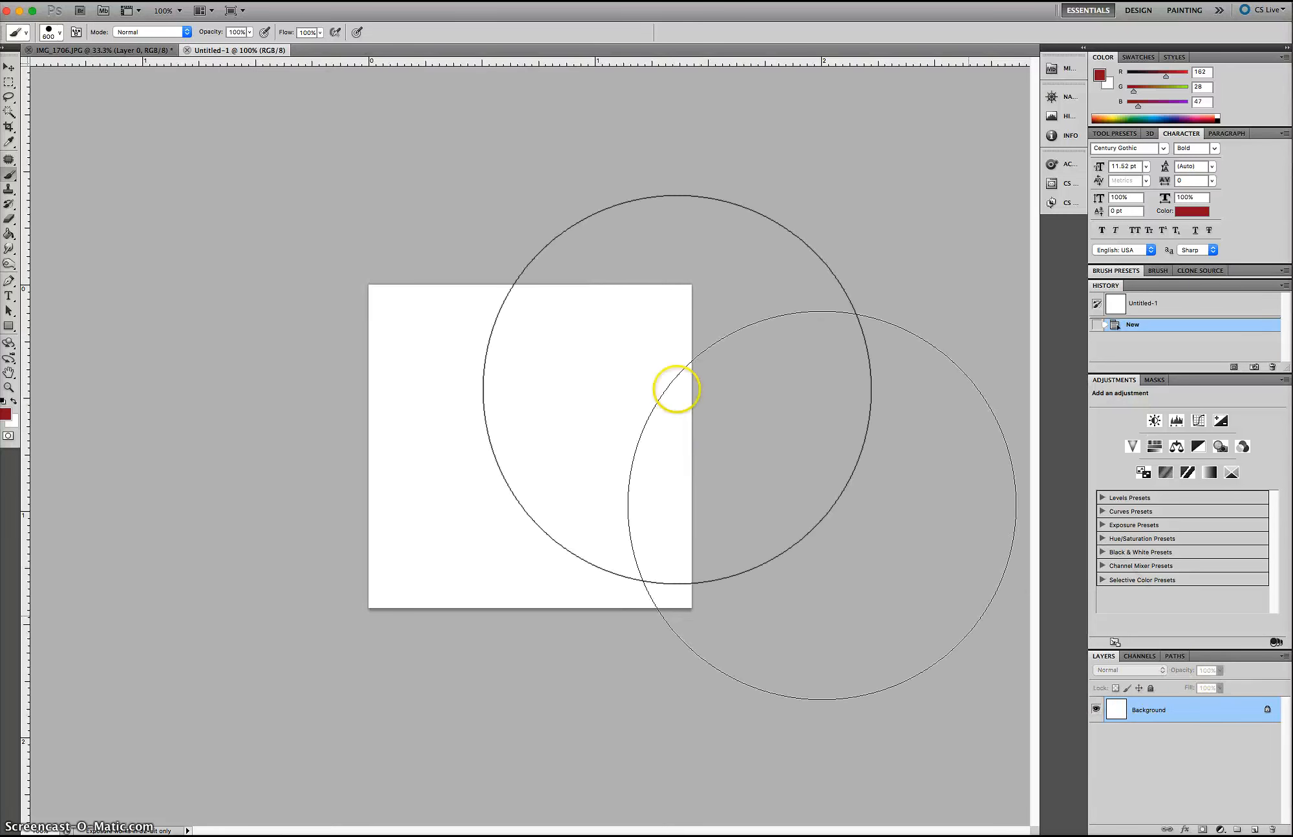
click(98, 51)
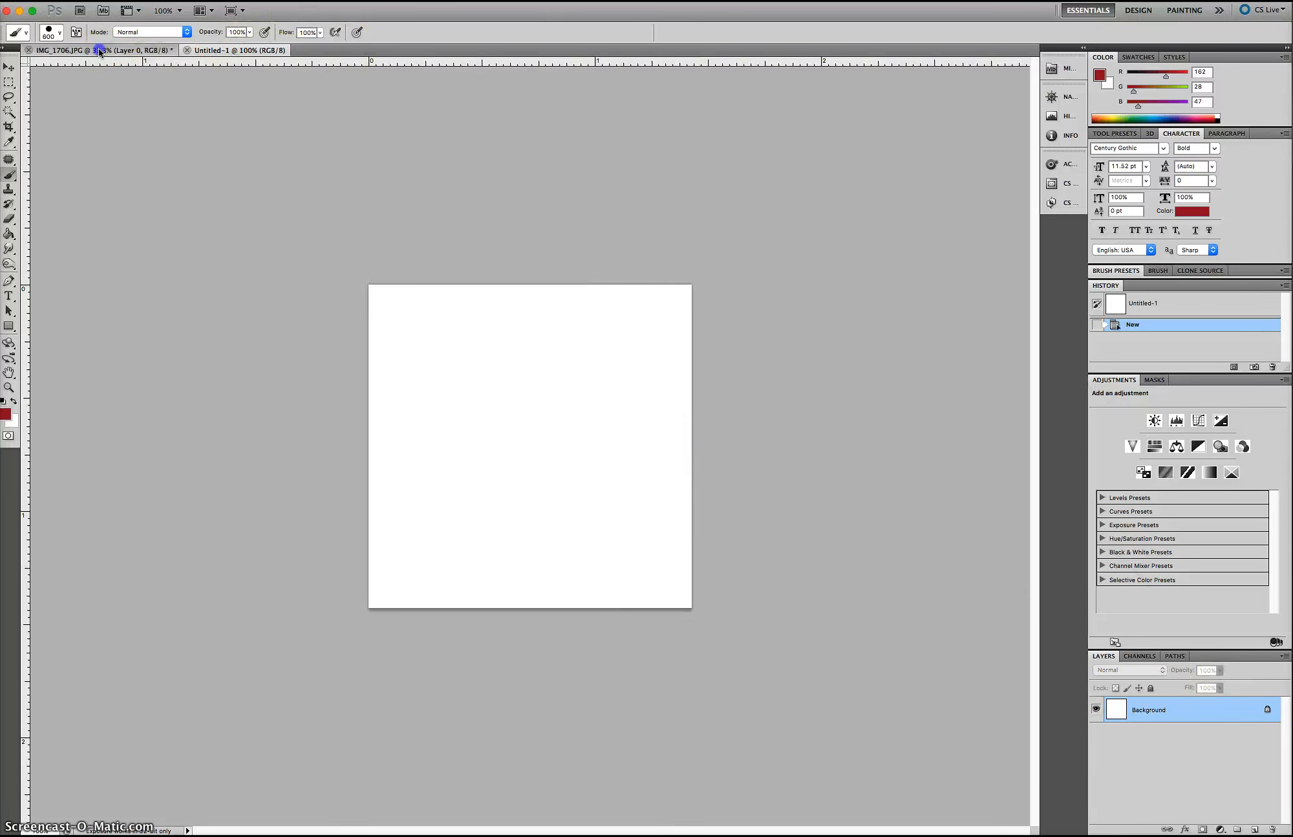
Step: Move masked Layer 0 from IMG_1706.JPG into the Untitled-1 document with the Move tool
click(305, 154)
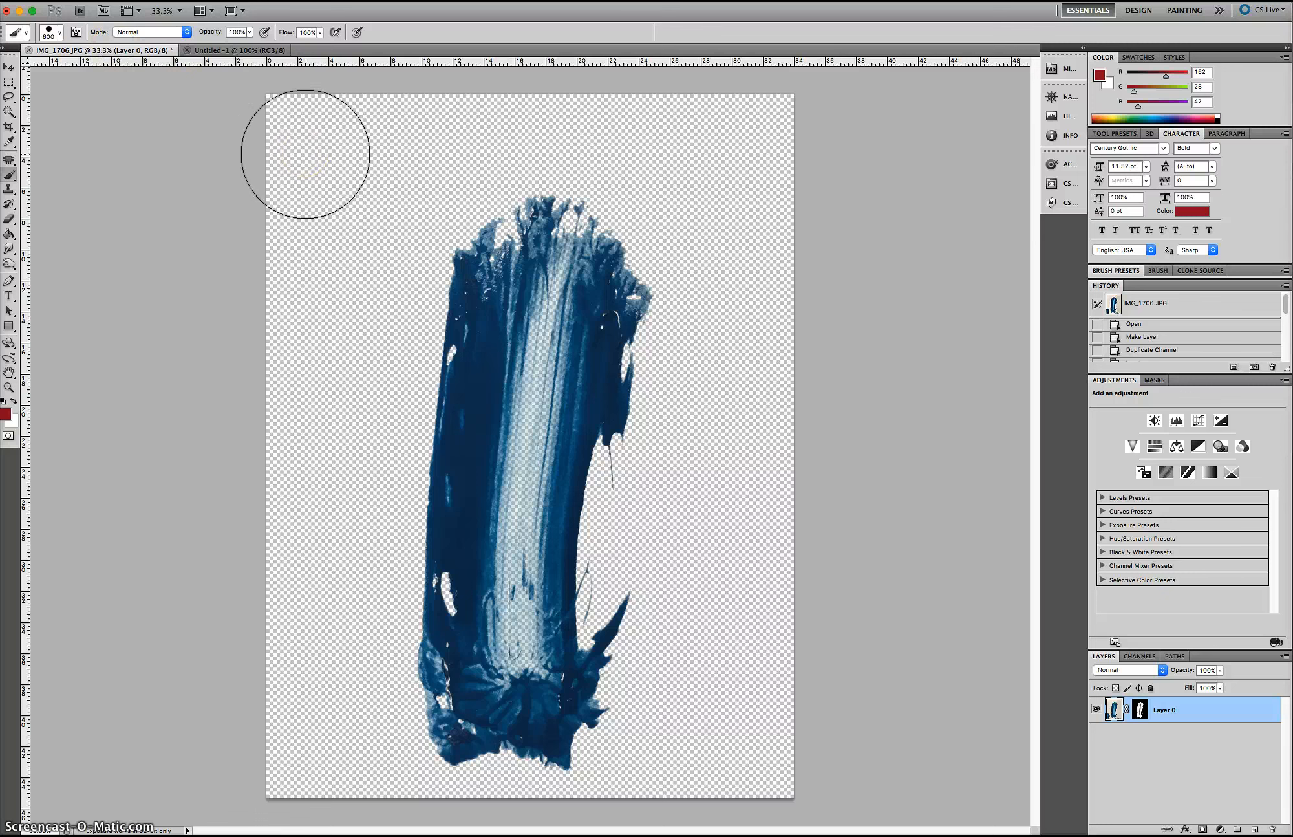
click(8, 68)
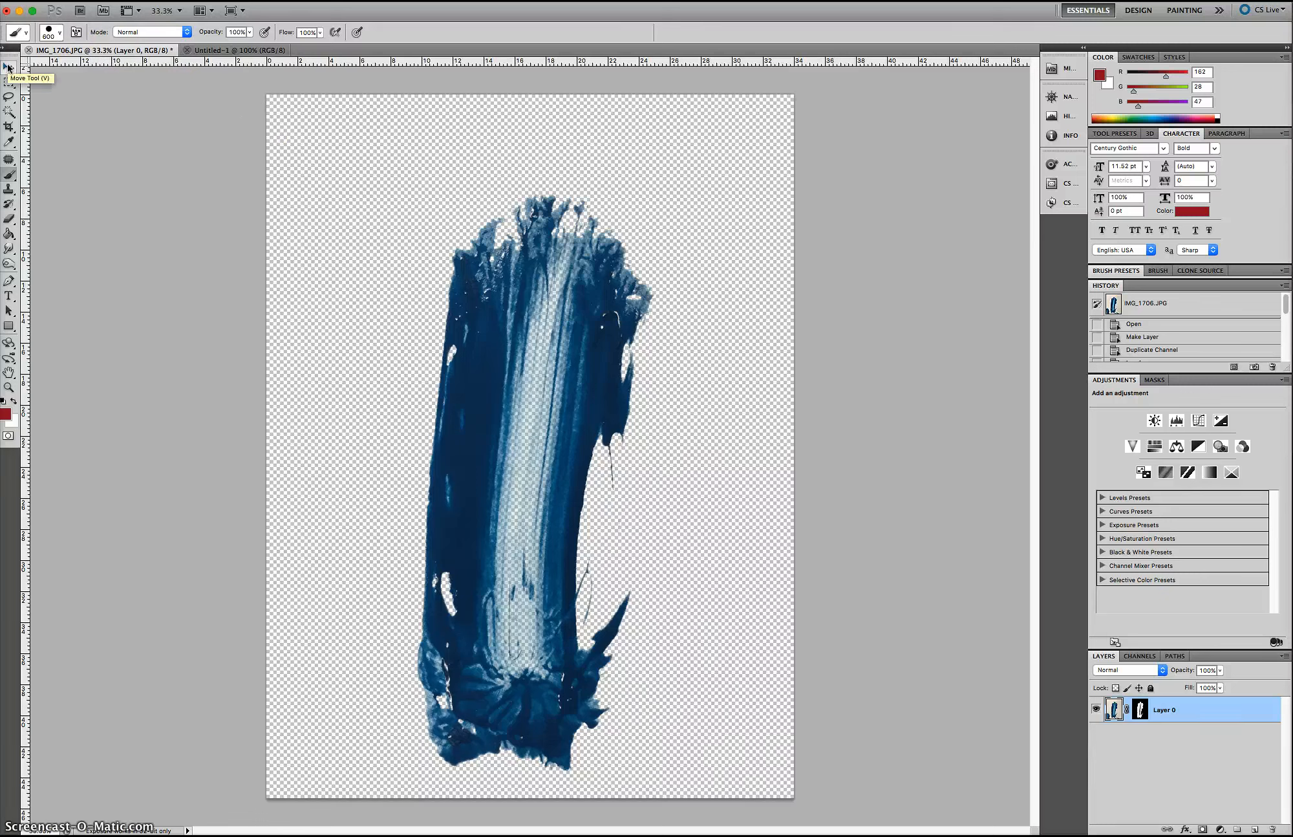
click(8, 67)
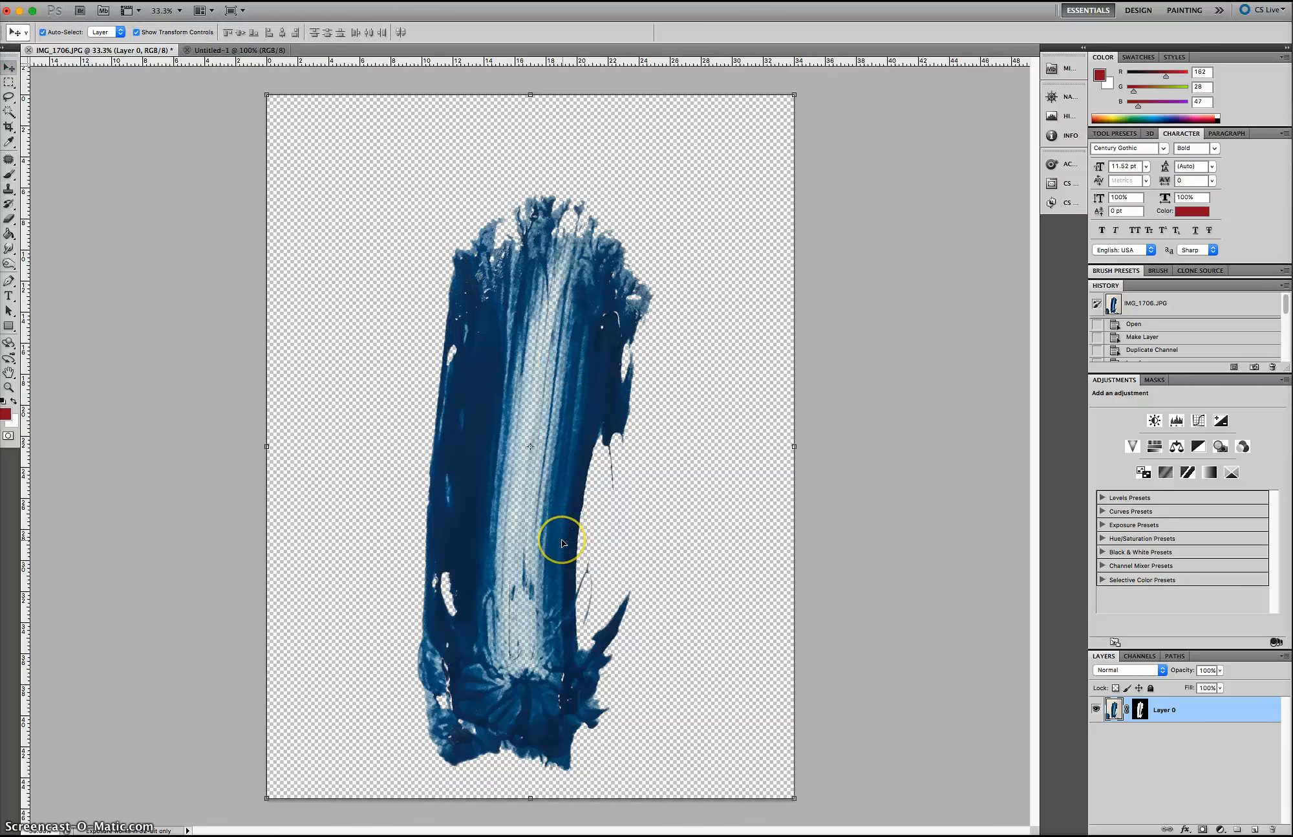
drag(562, 539, 325, 134)
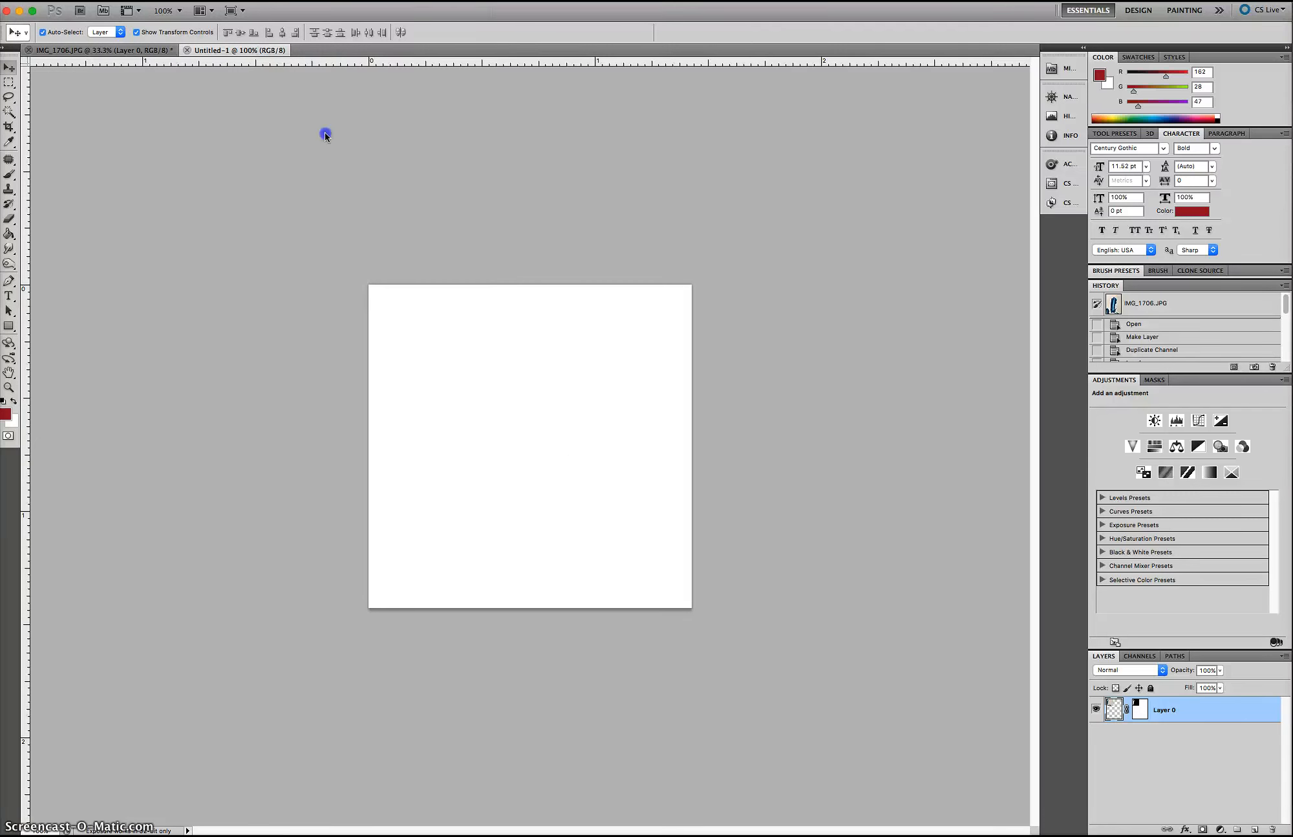
drag(568, 479, 567, 479)
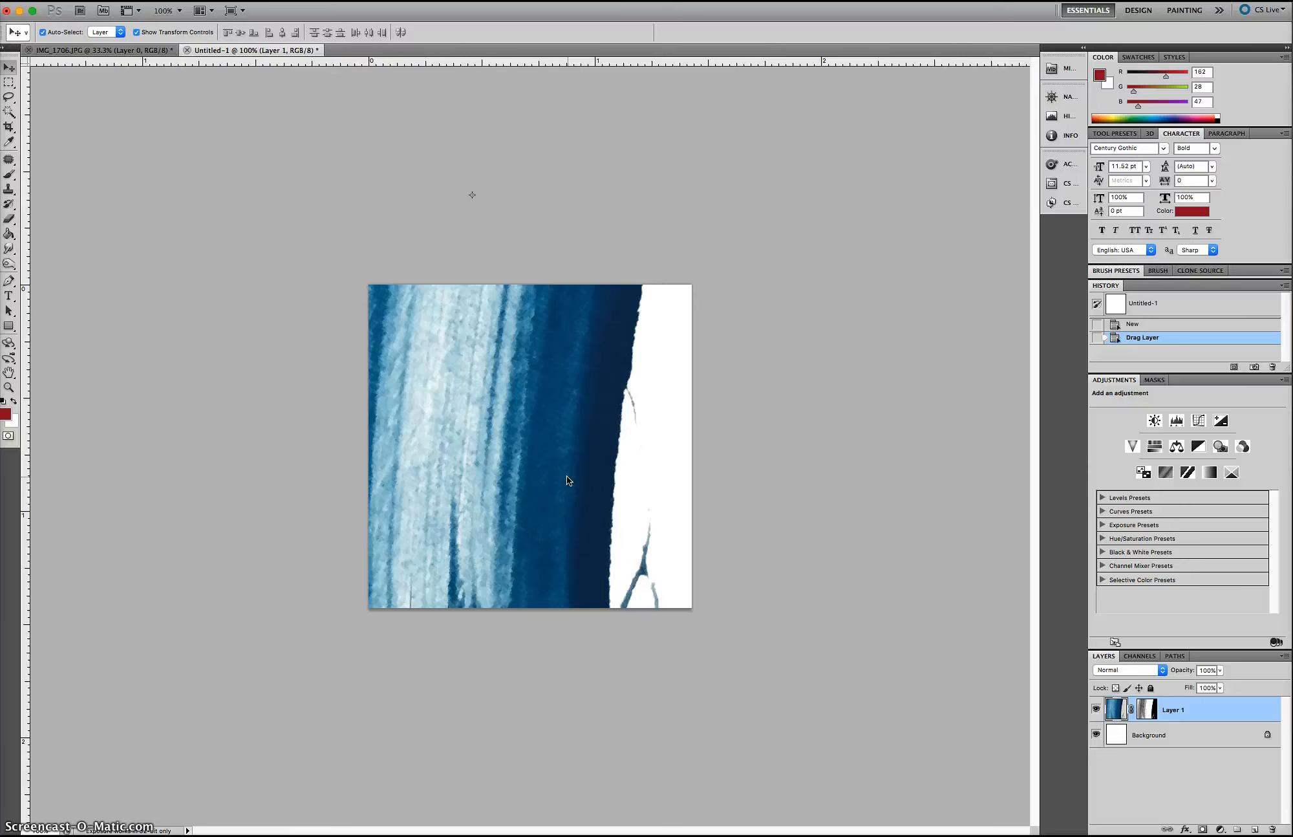
Step: Scale the pasted paint stroke proportionally to about 16% with Free Transform, place it near the canvas centre, and deselect the layer
key(super+t)
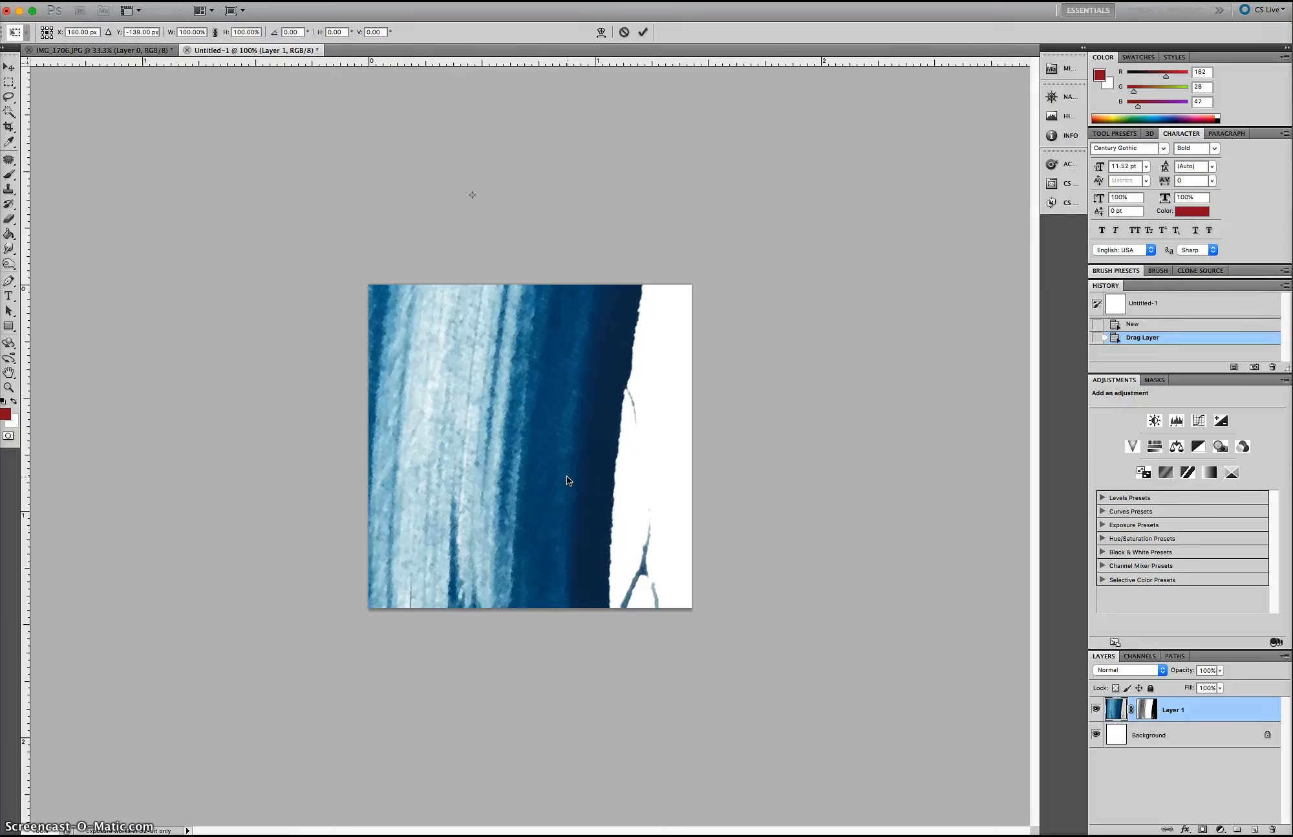
key(super+0)
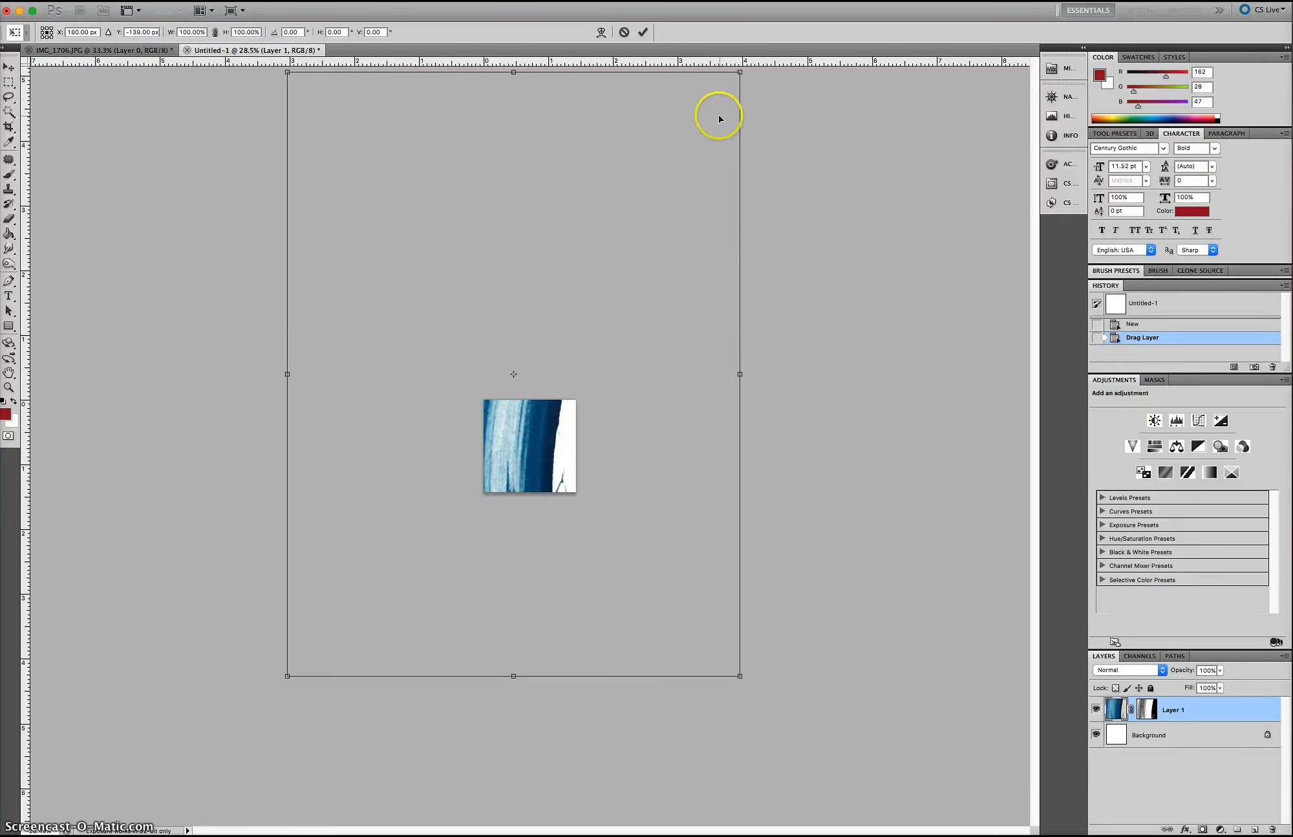
click(740, 73)
drag(740, 73, 360, 561)
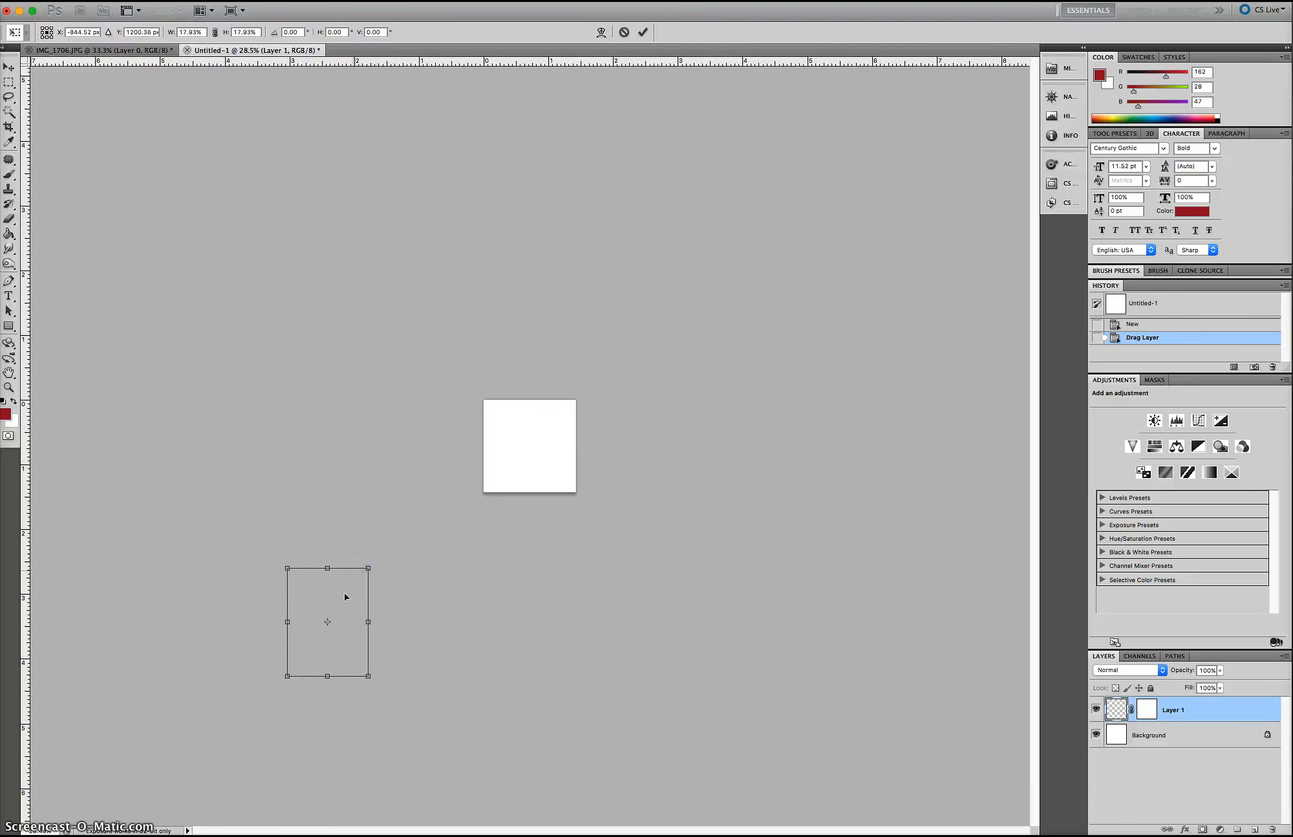
mouse_move(340, 622)
mouse_down()
mouse_move(444, 517)
mouse_move(548, 443)
mouse_up()
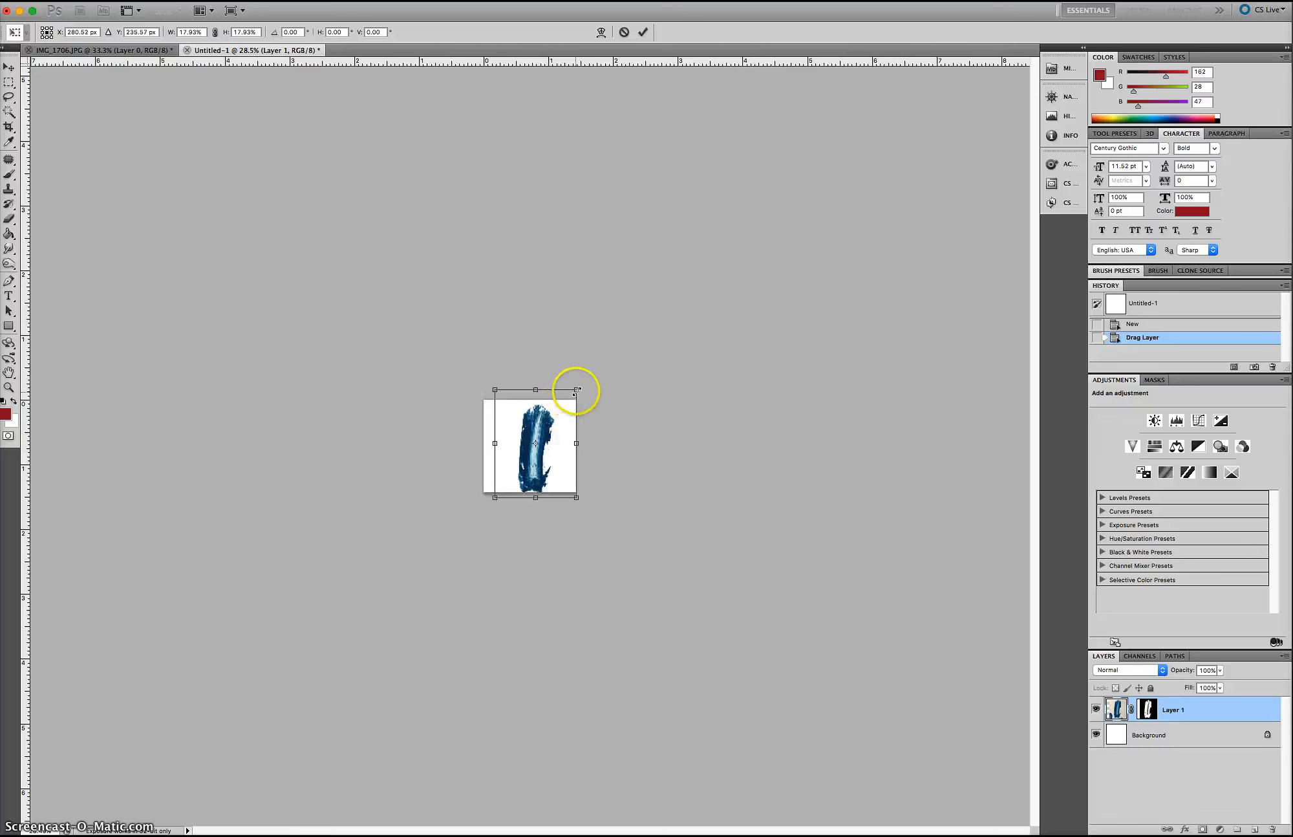
drag(576, 390, 568, 401)
drag(529, 473, 526, 464)
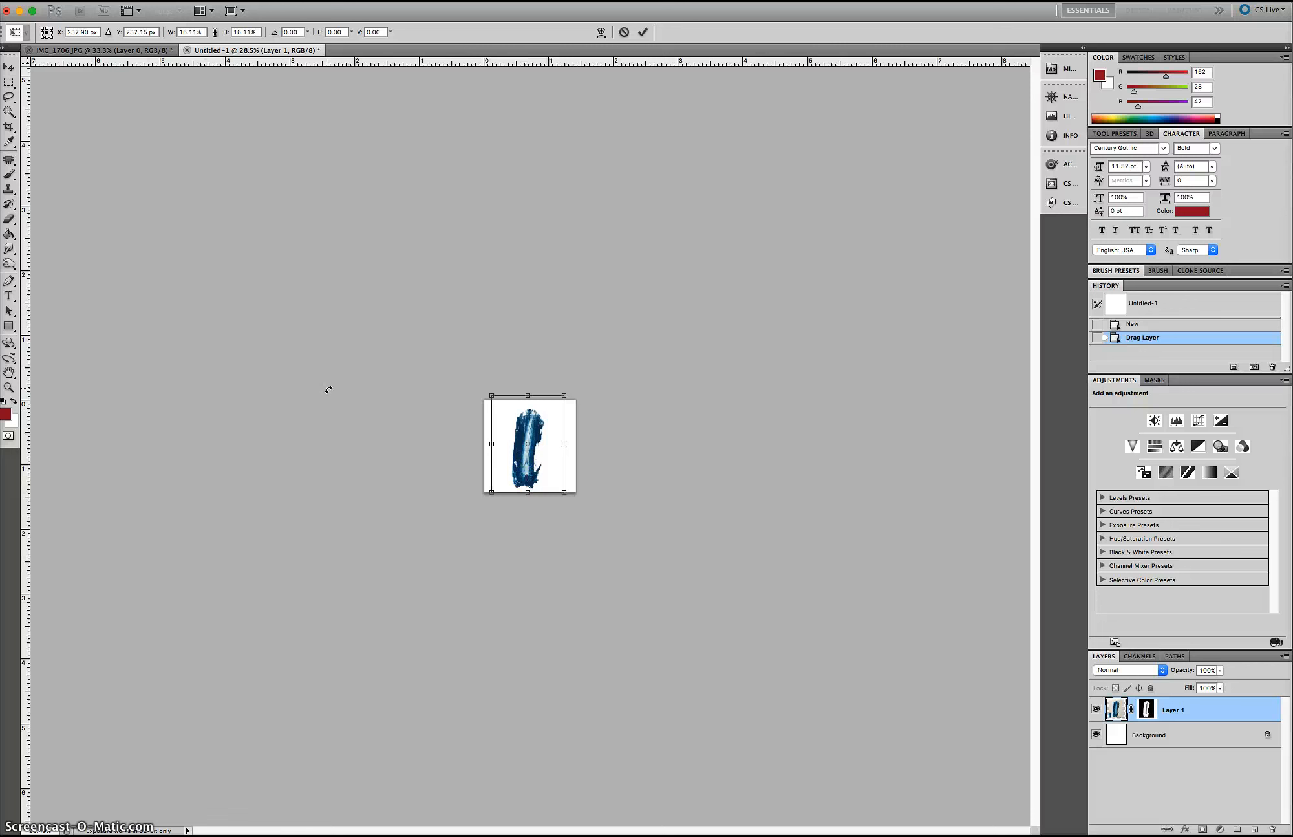
key(Return)
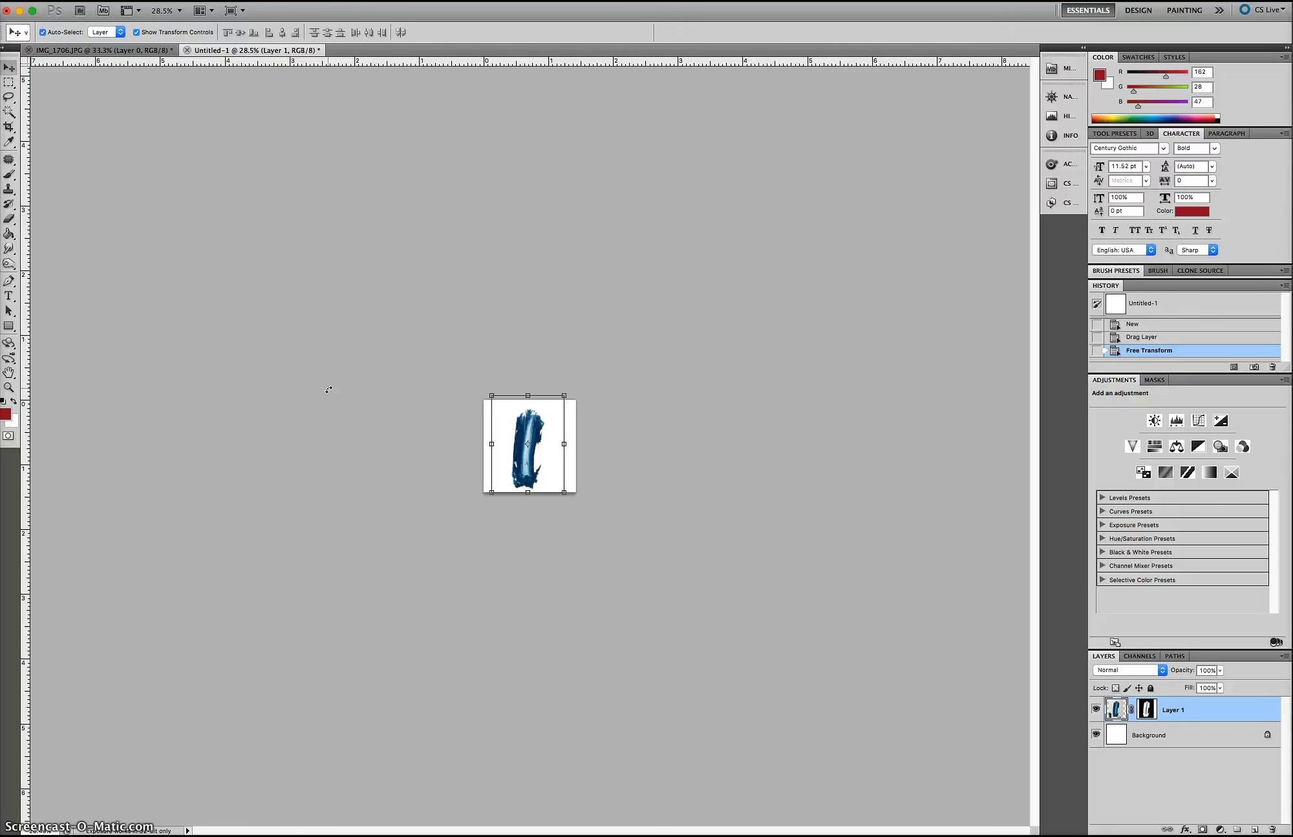
click(653, 551)
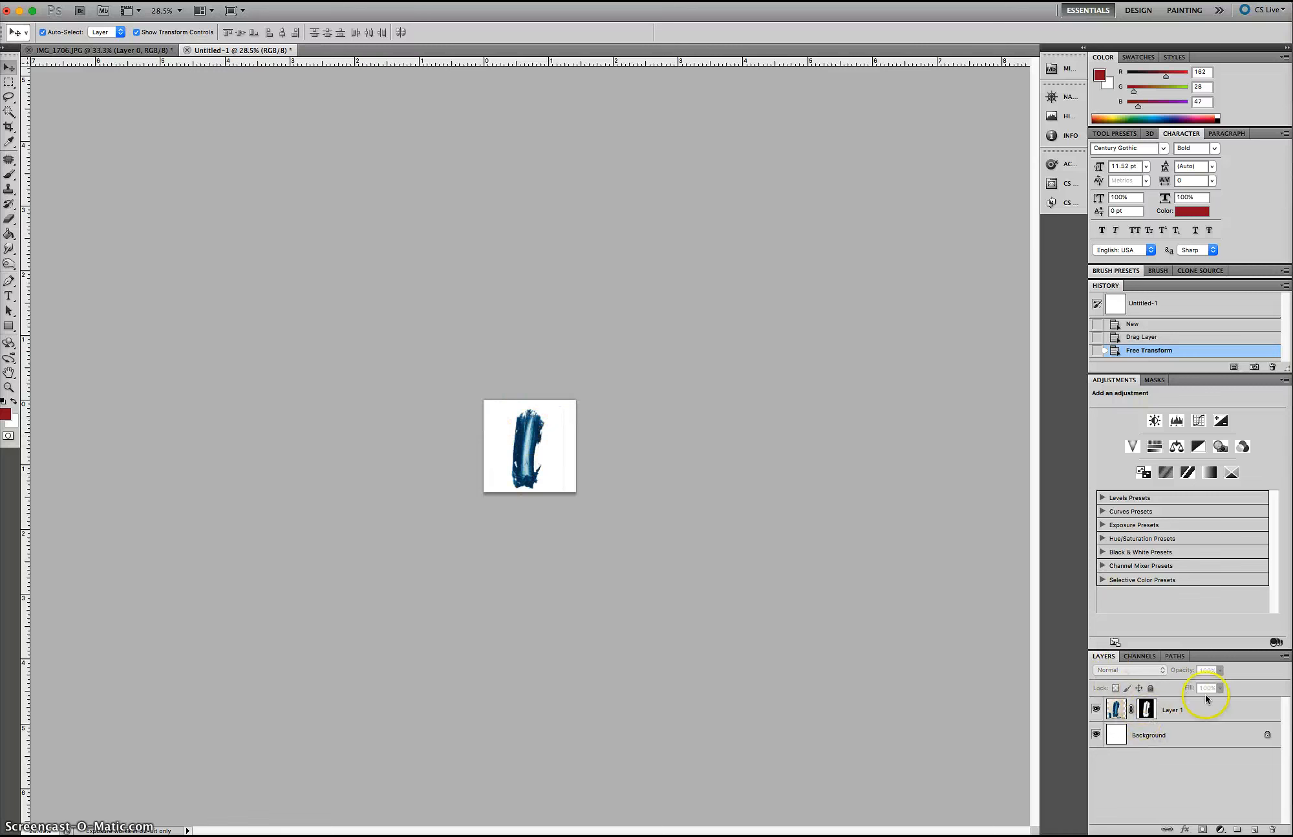
Step: Display Layer 1's mask on its own and reduce the Brush tool's tip to 150 px
alt+click(1147, 709)
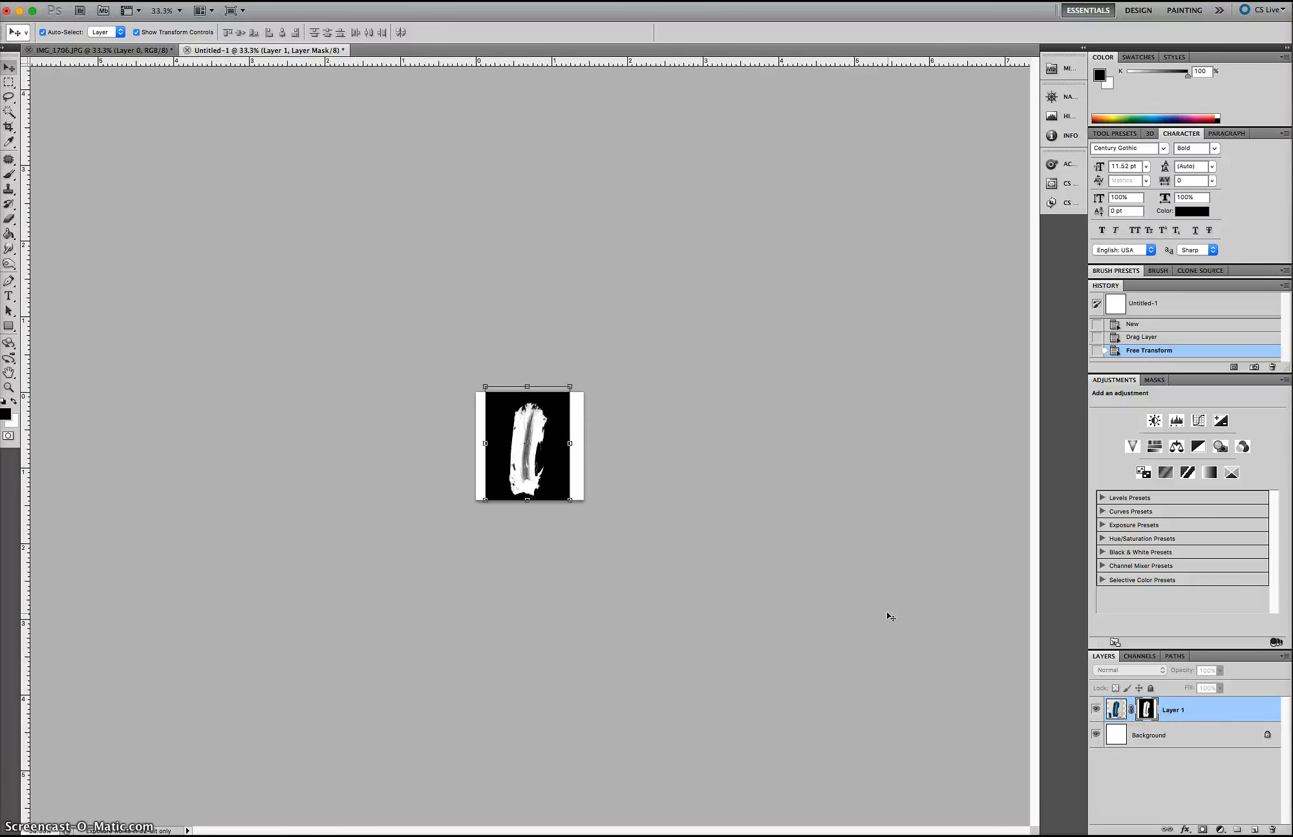
key(super+plus)
key(super+plus)
key(super+plus)
key(super+plus)
key(super+plus)
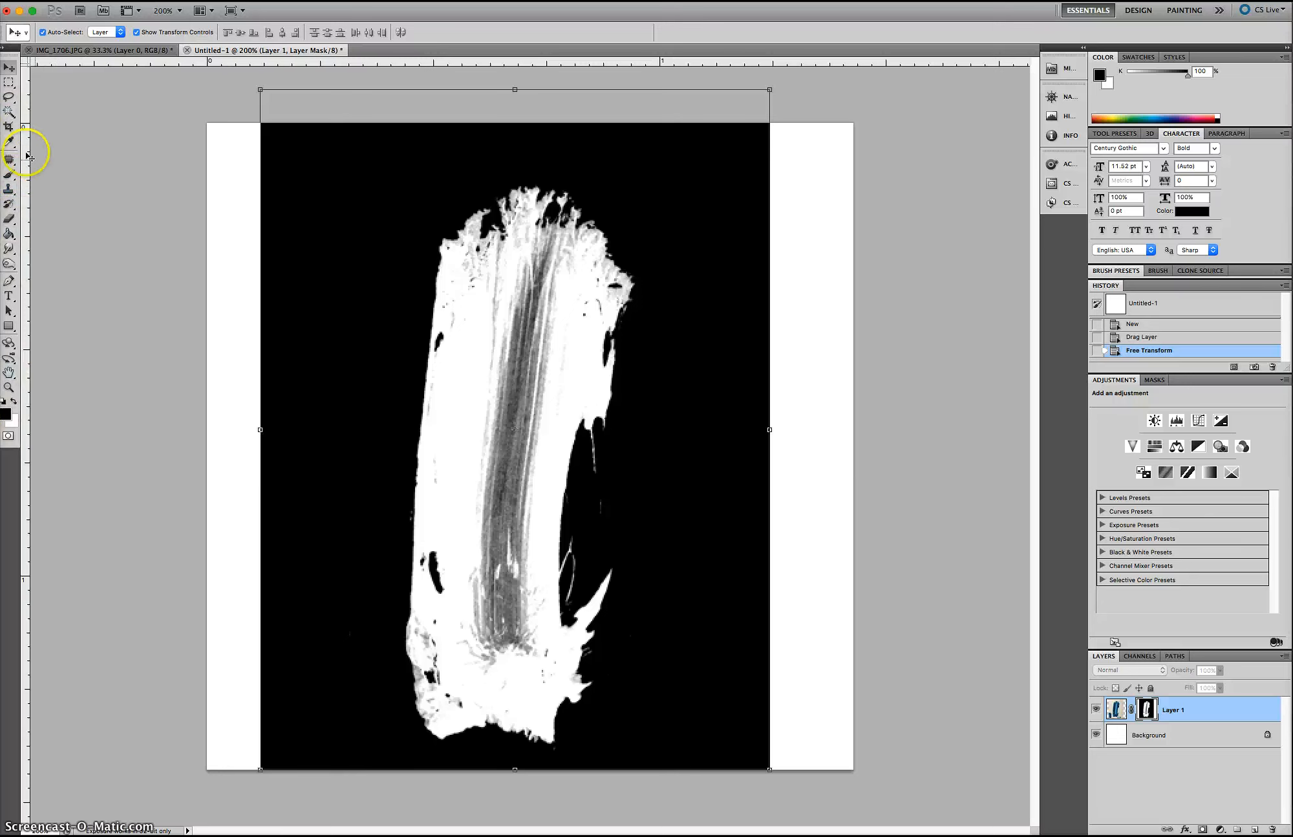
click(9, 174)
key(bracketleft)
key(bracketleft)
key(bracketleft)
key(bracketleft)
key(bracketleft)
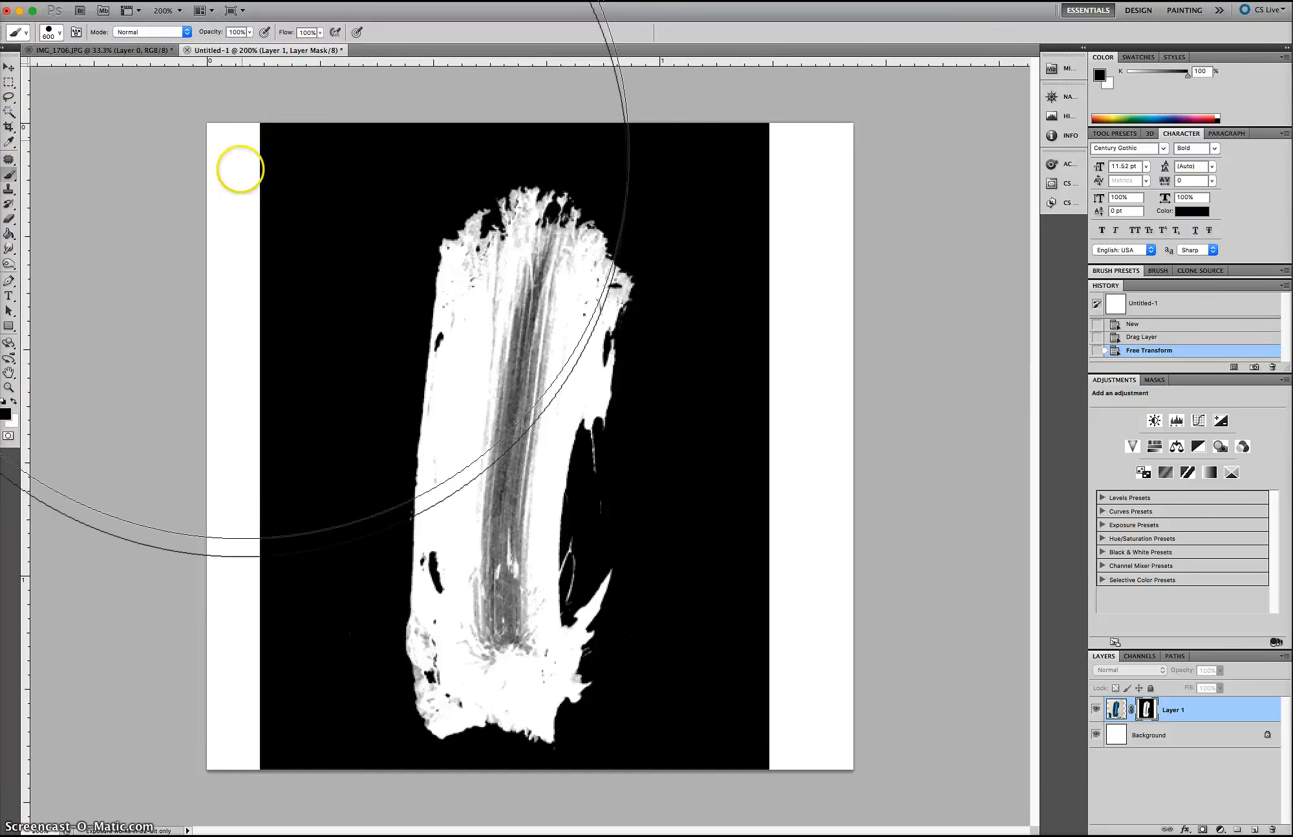
key(bracketleft)
key(bracketleft)
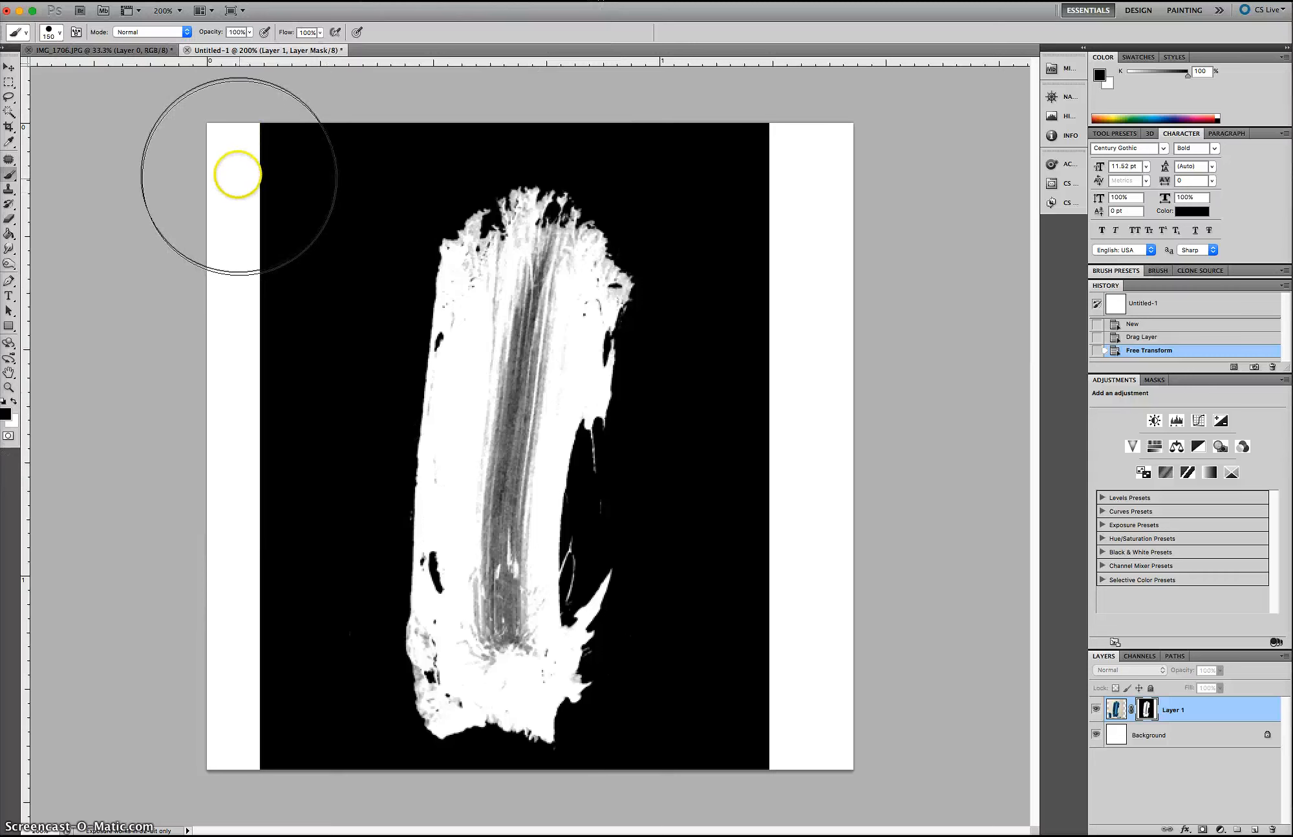
Step: Paint the white strips on both sides of Layer 1's mask black, and return to the layer's image view
drag(237, 176, 254, 805)
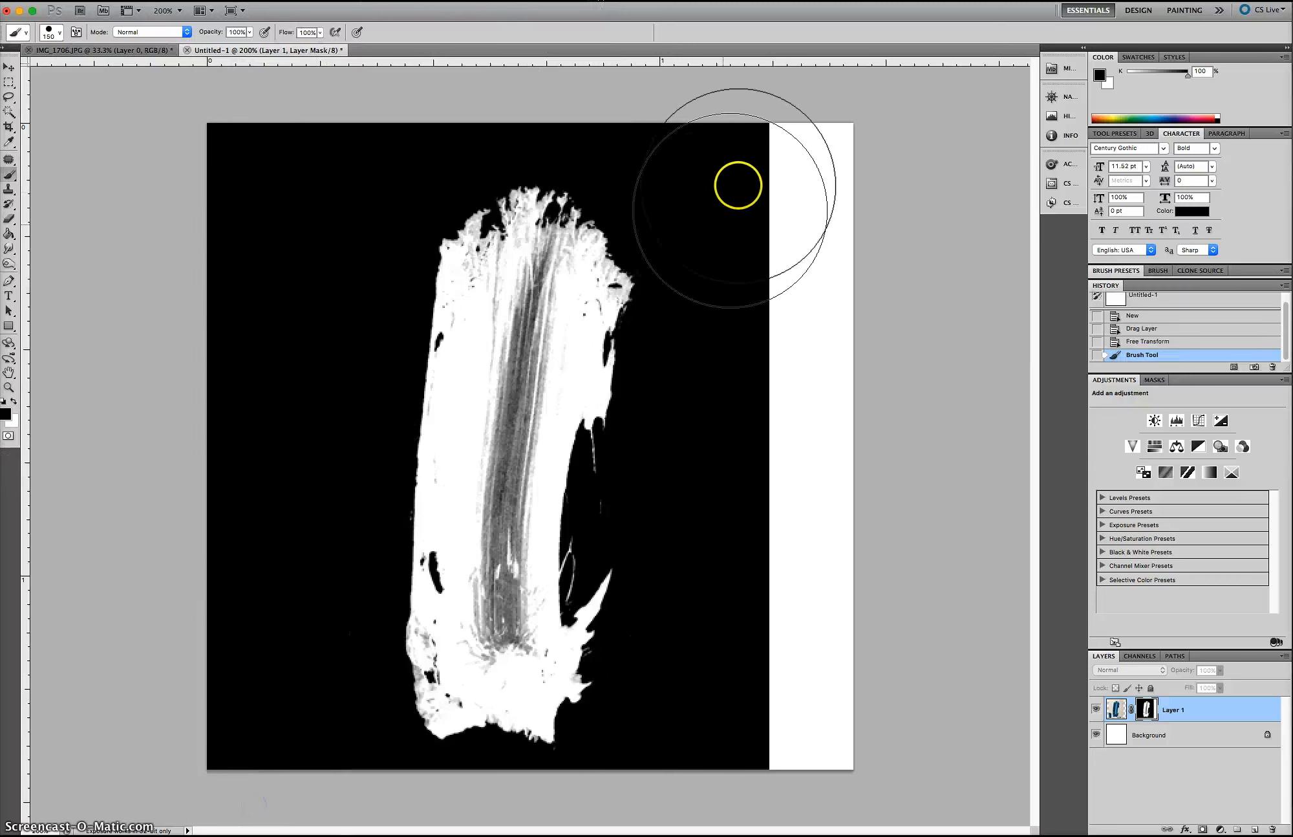
mouse_move(797, 152)
mouse_down()
mouse_move(866, 589)
mouse_move(859, 834)
mouse_move(776, 39)
mouse_up()
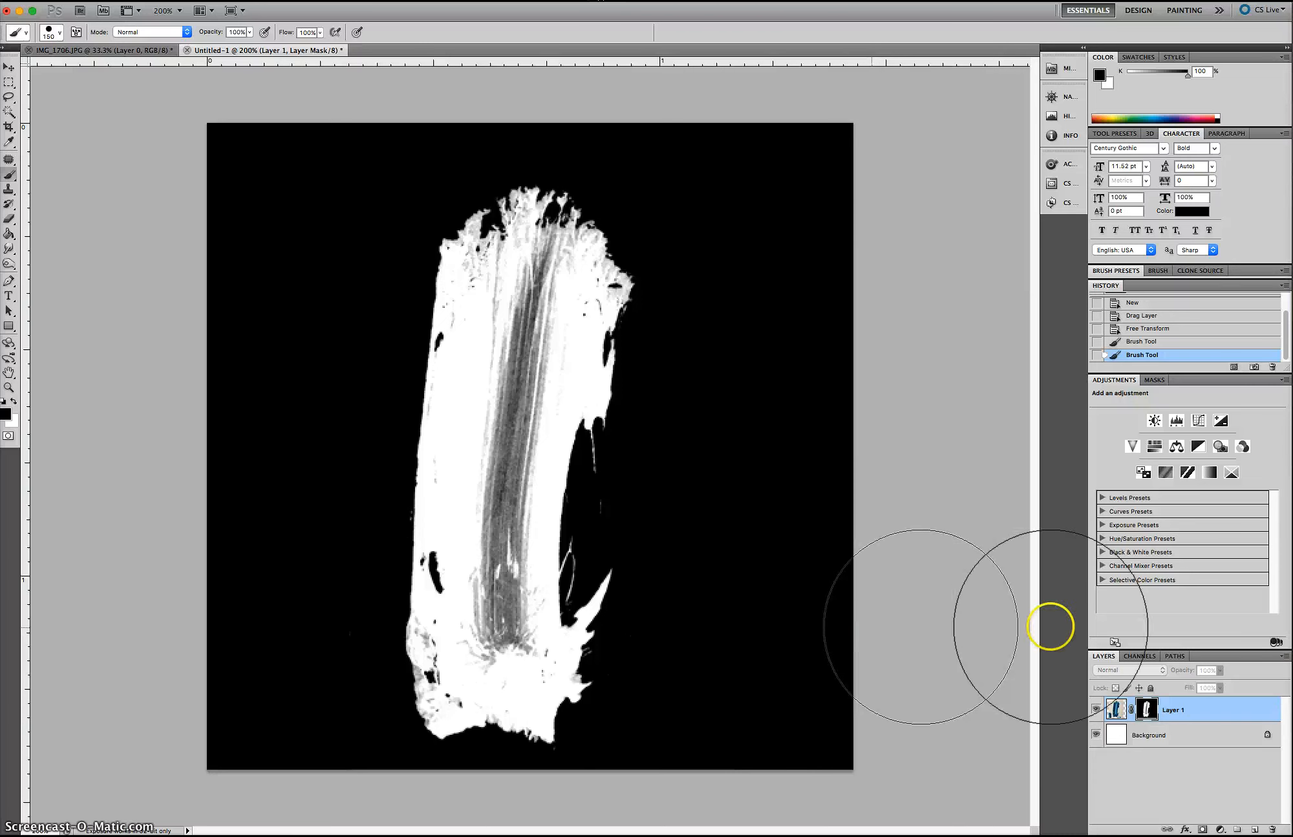
click(1119, 709)
click(1146, 710)
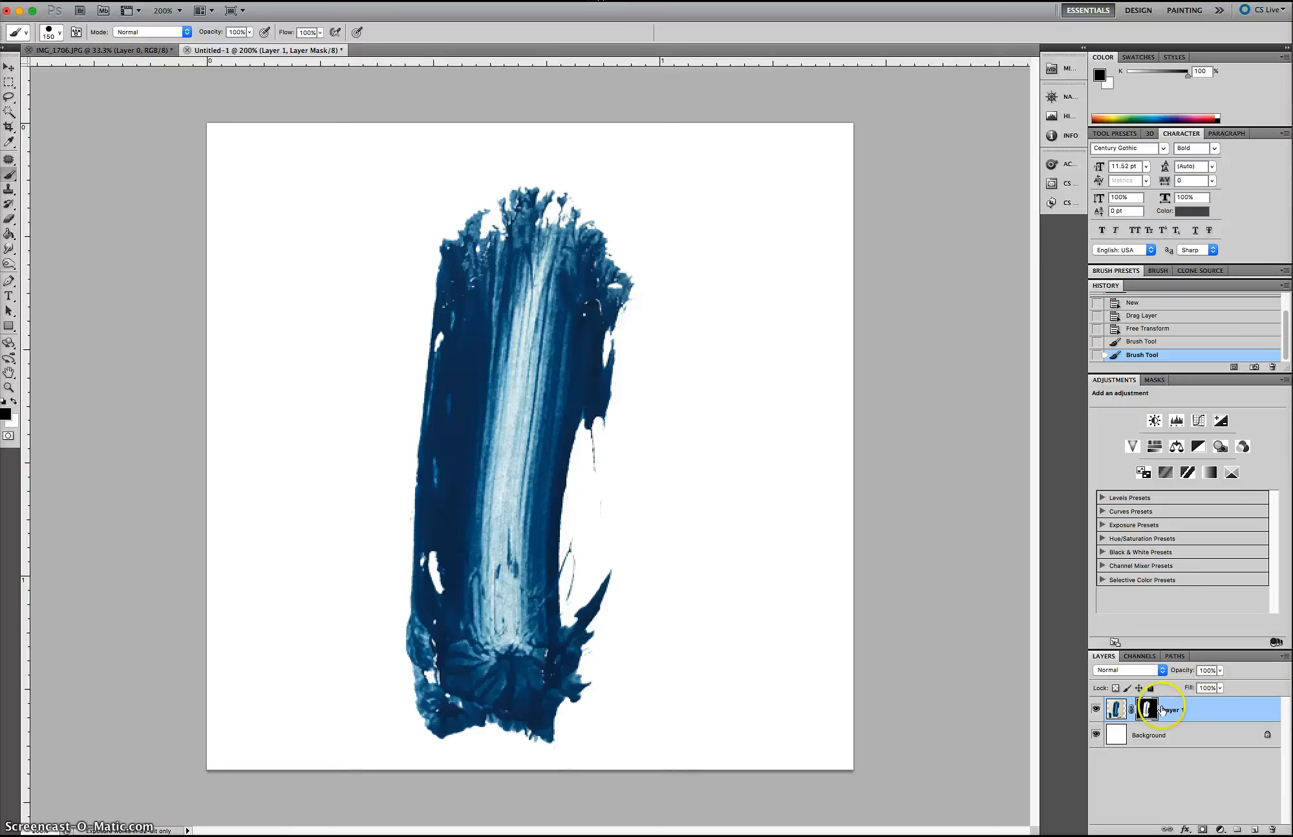
click(1117, 709)
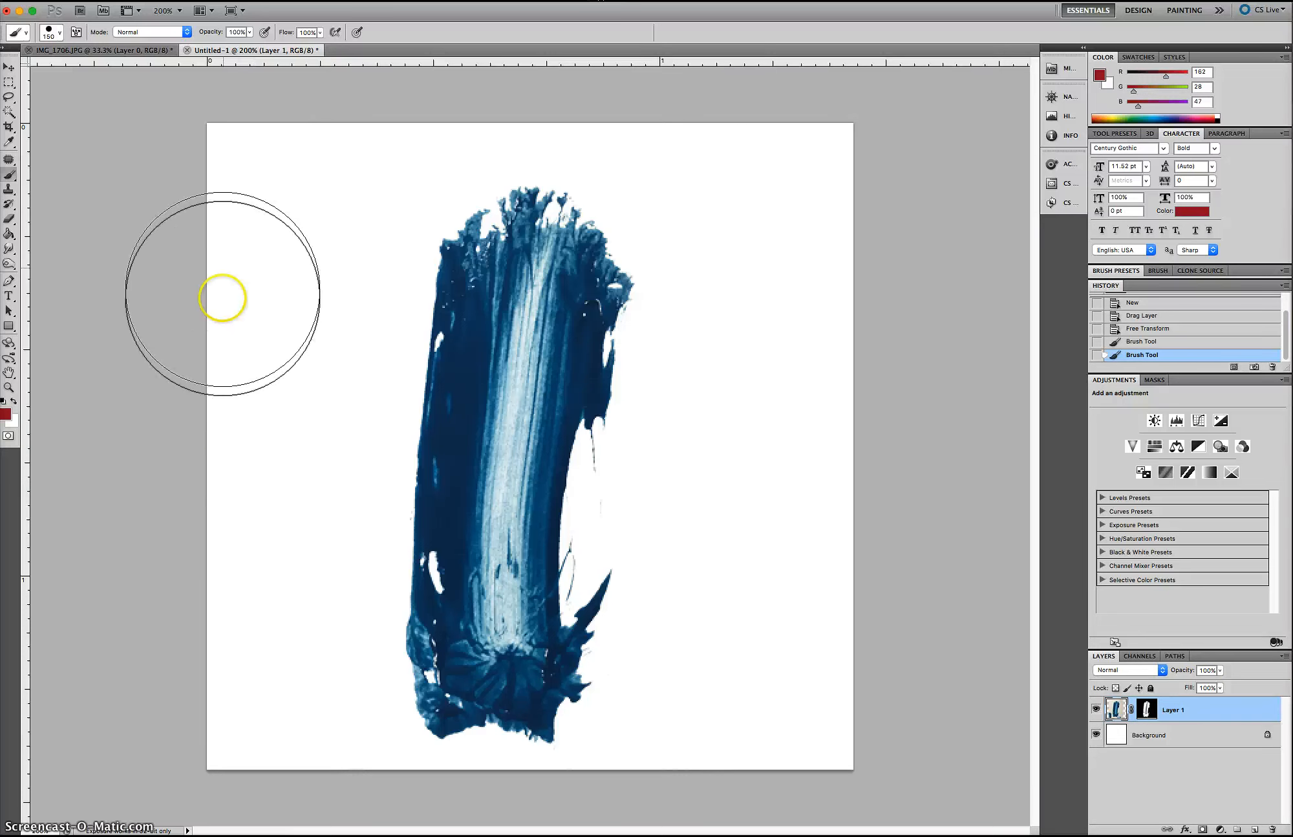
Step: Reset the foreground color to black and fill Layer 1's image, not its mask, with it
click(1147, 709)
click(1147, 709)
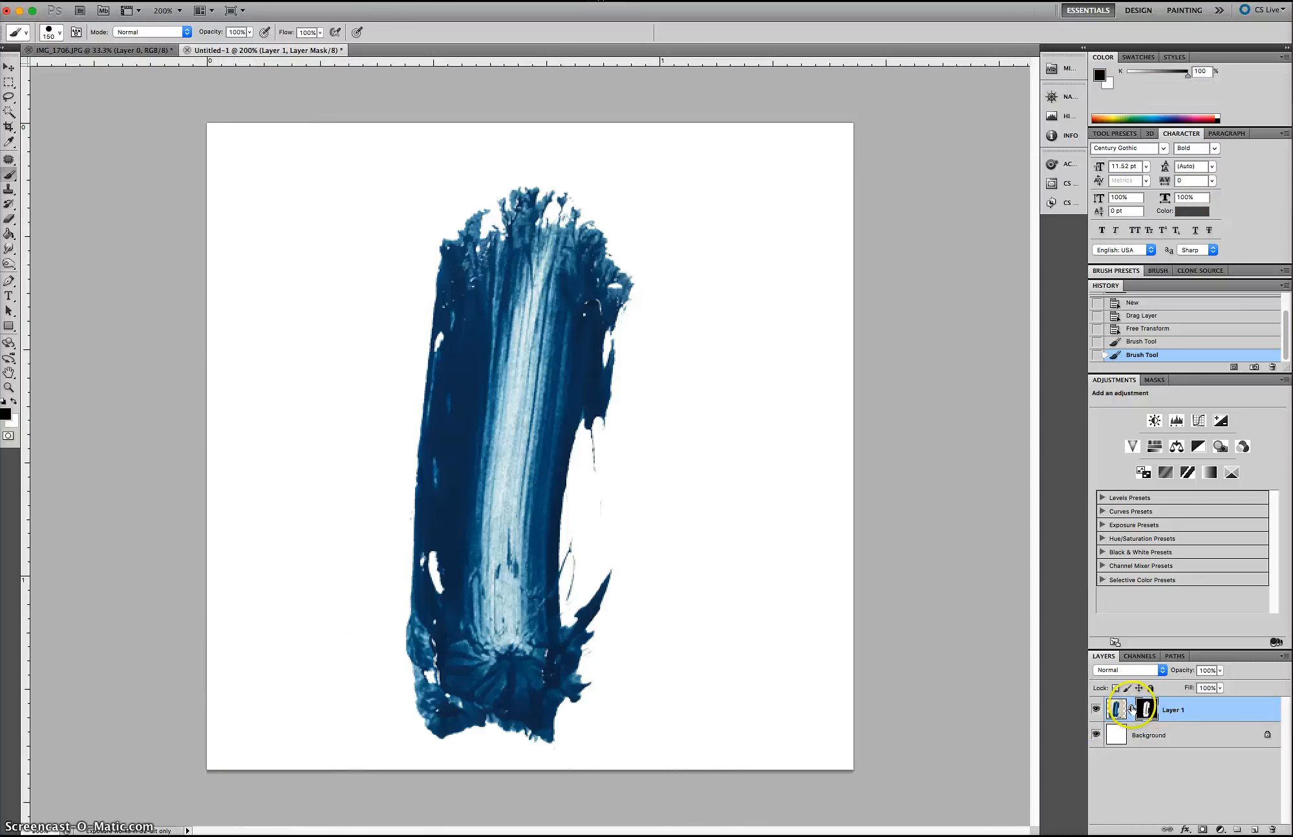
click(1117, 709)
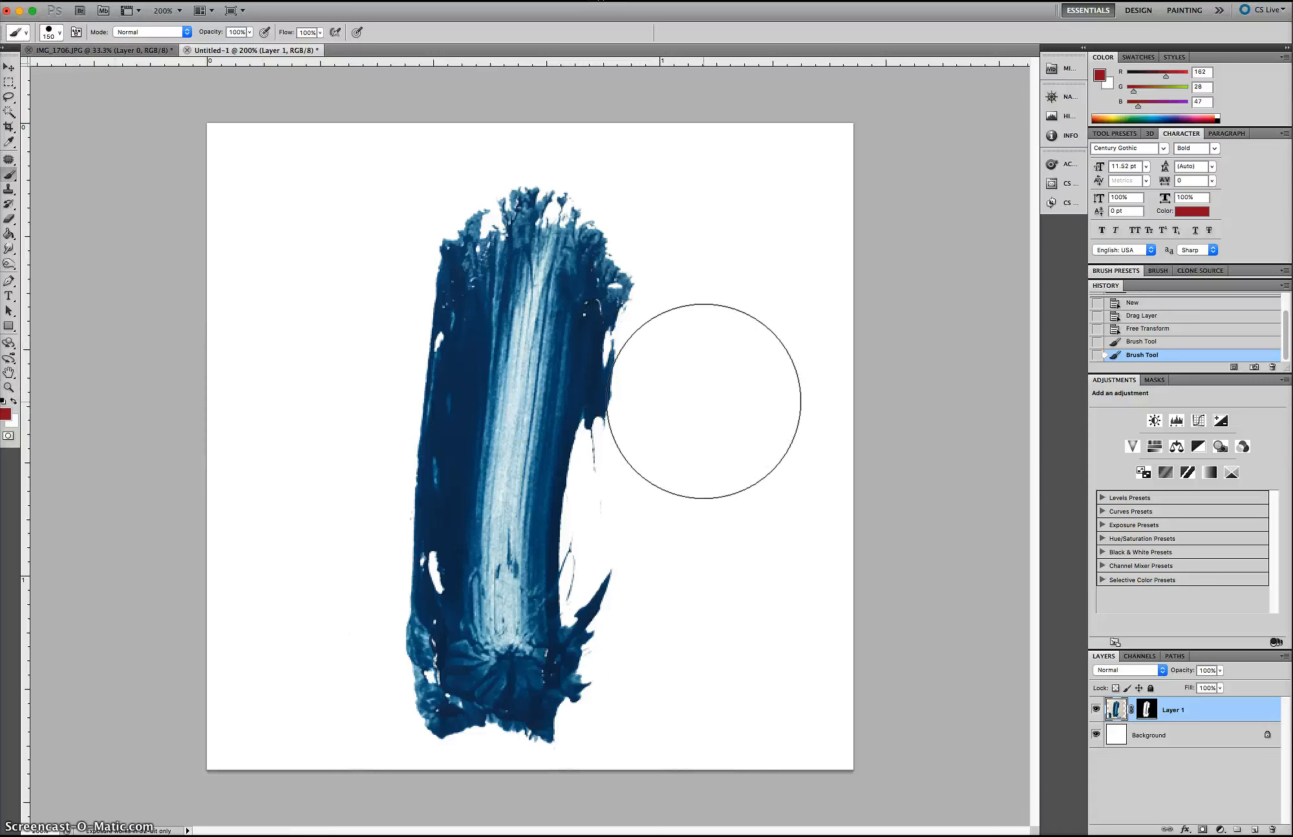
click(713, 401)
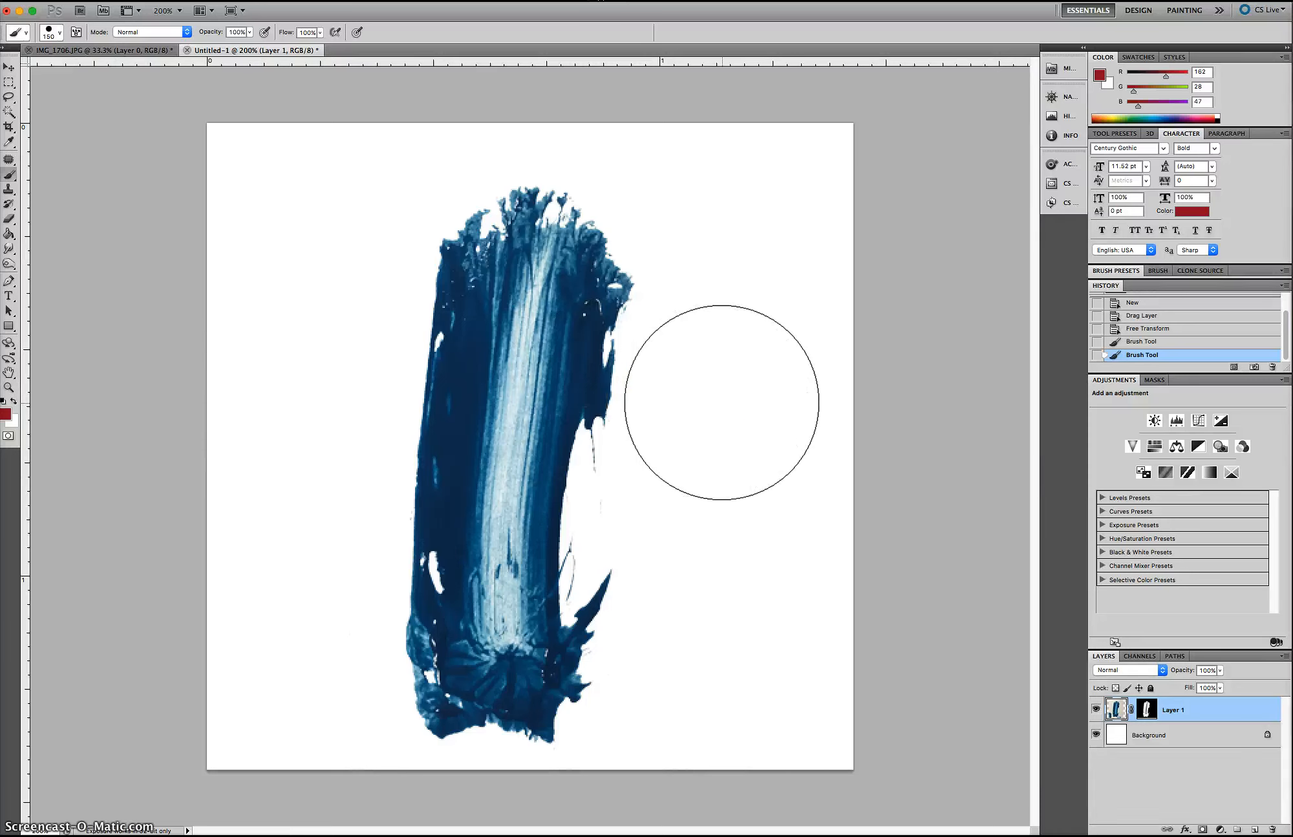
click(4, 401)
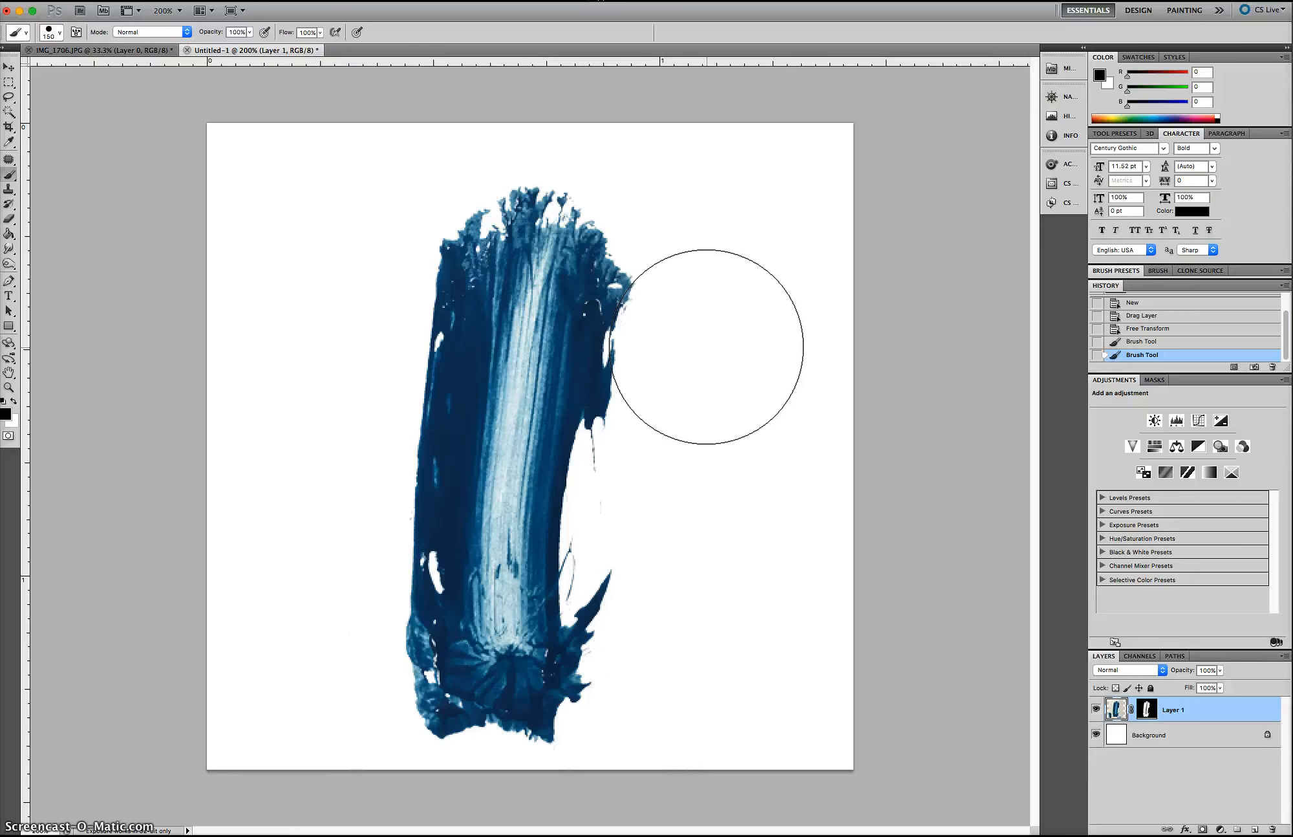
key(alt+shift+BackSpace)
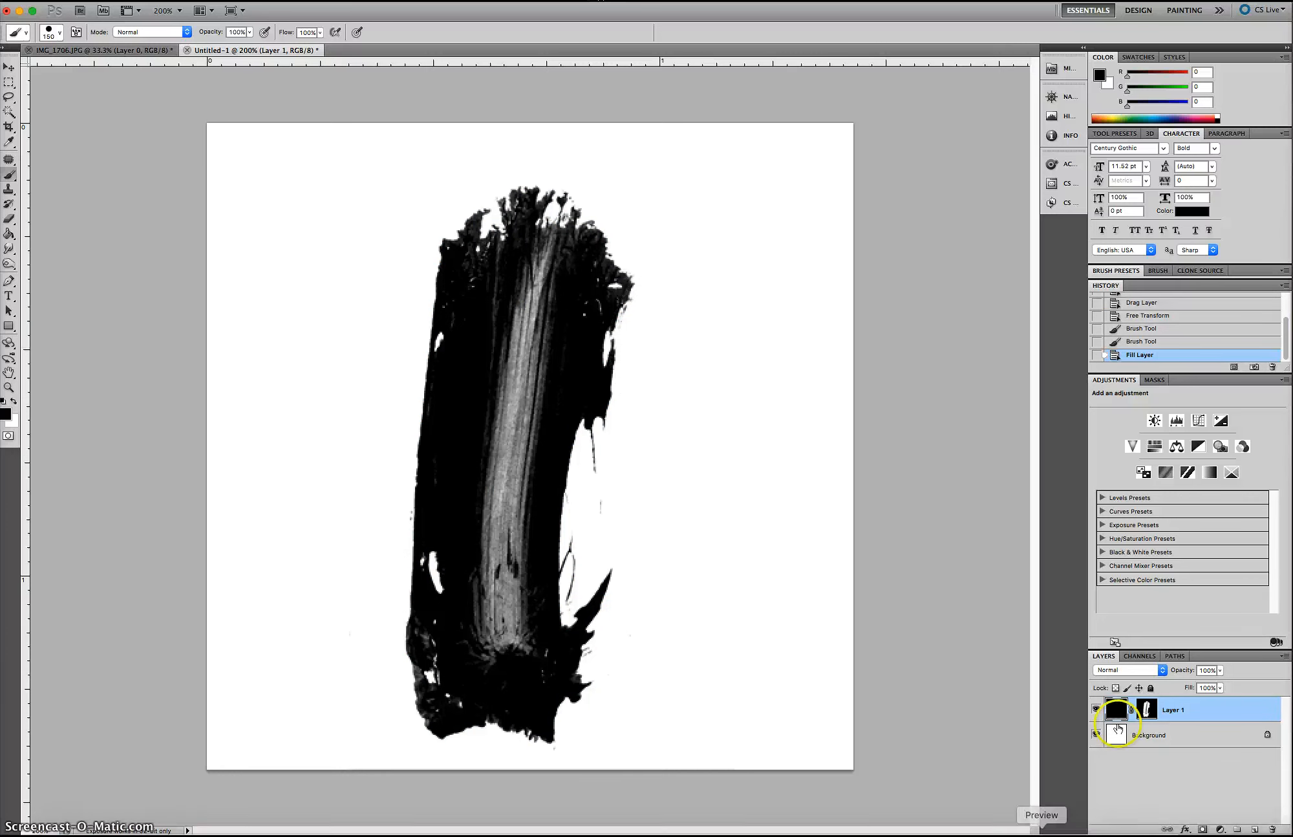
click(1116, 708)
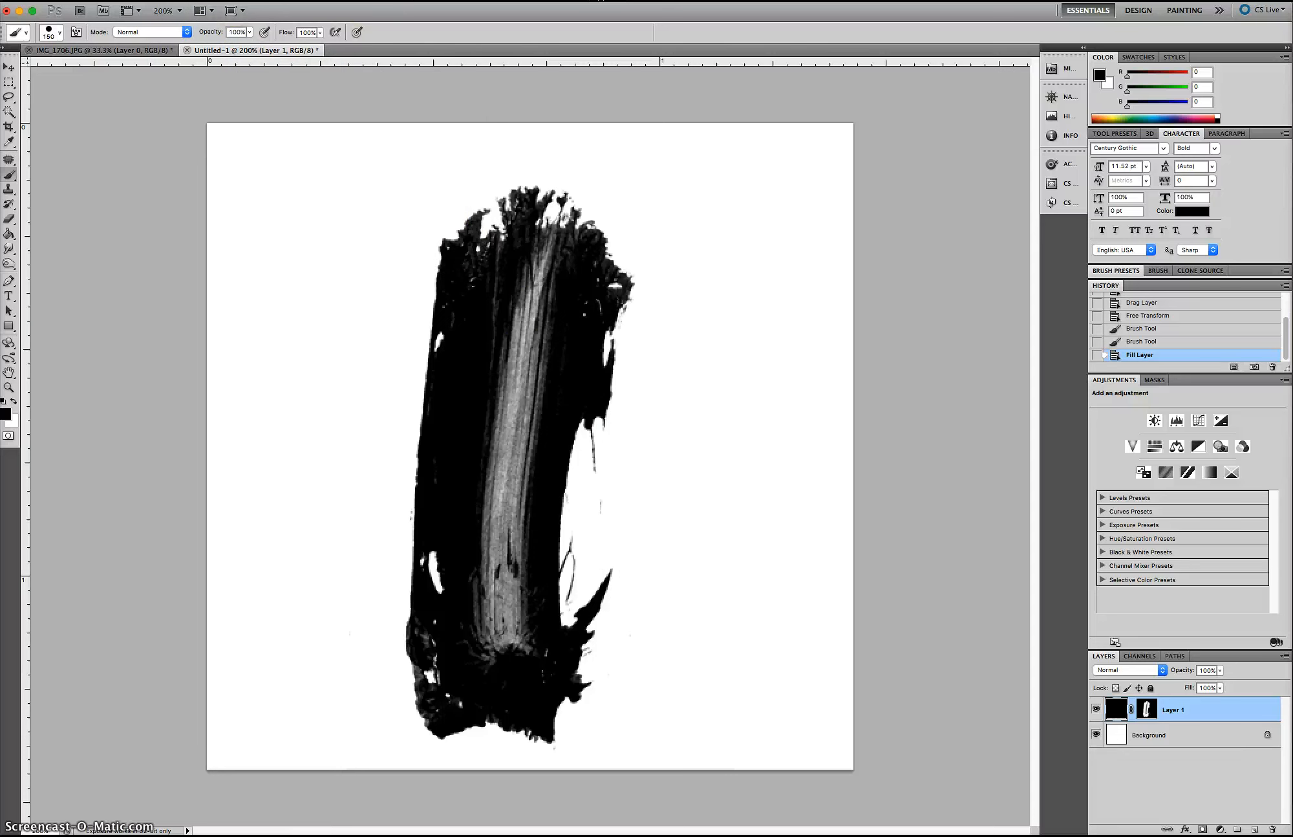
Step: Define a brush preset named "paint stroke" from the black stroke
click(154, 1)
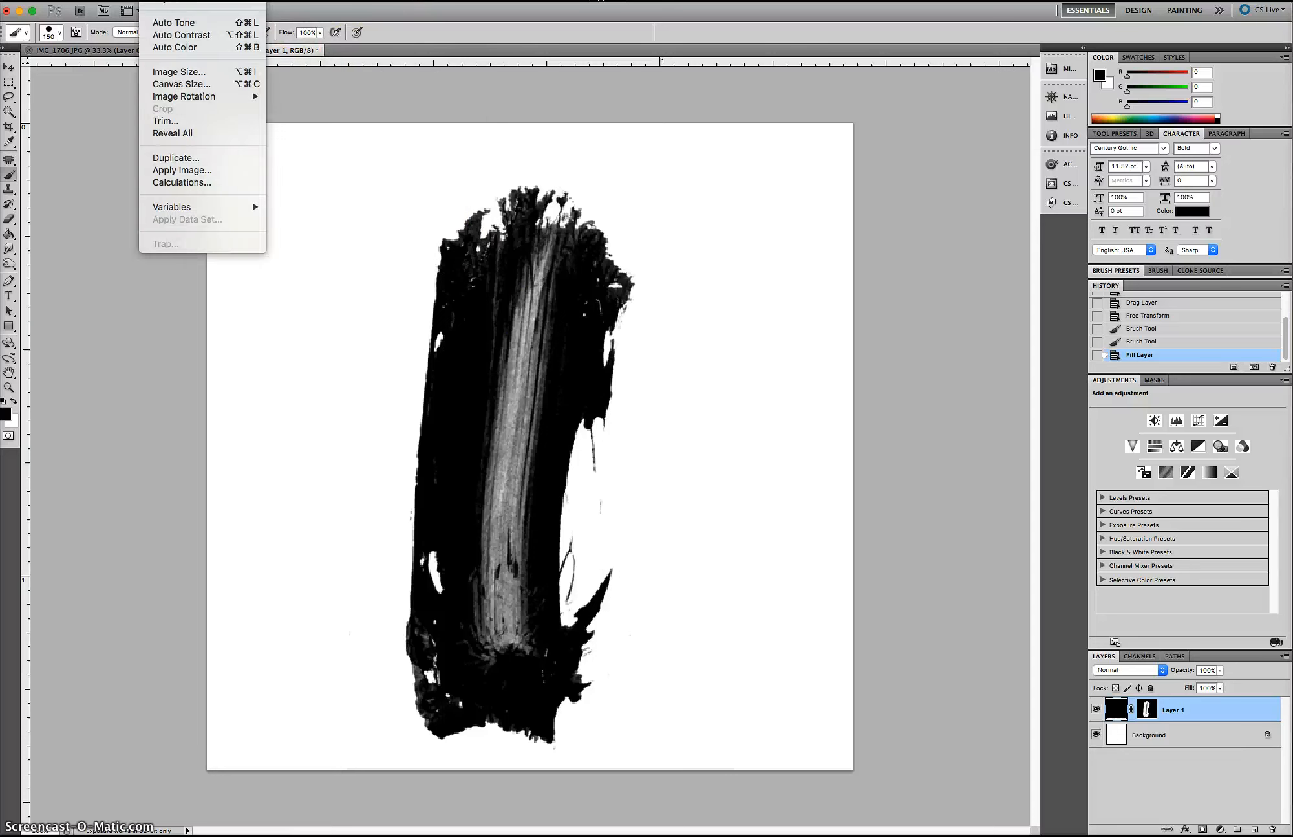
mouse_move(126, 1)
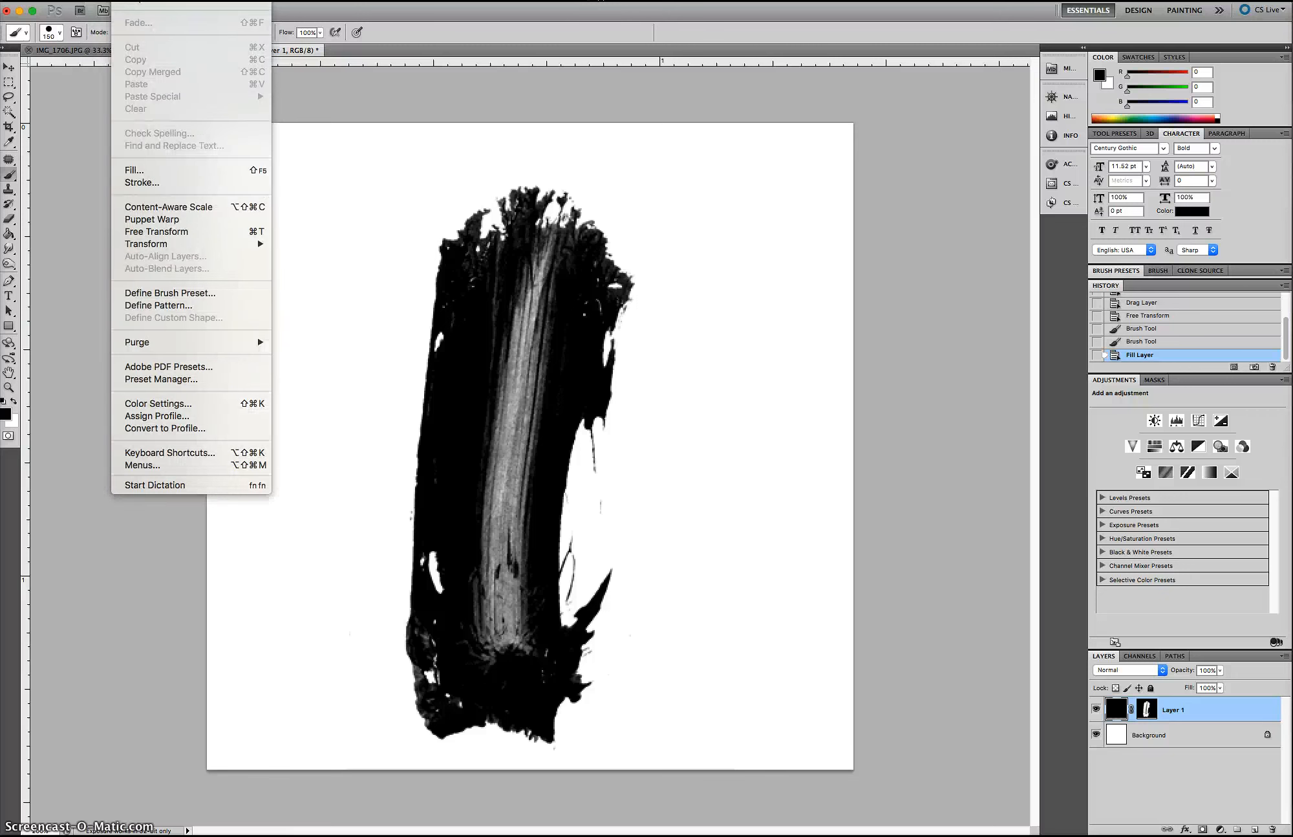
click(197, 294)
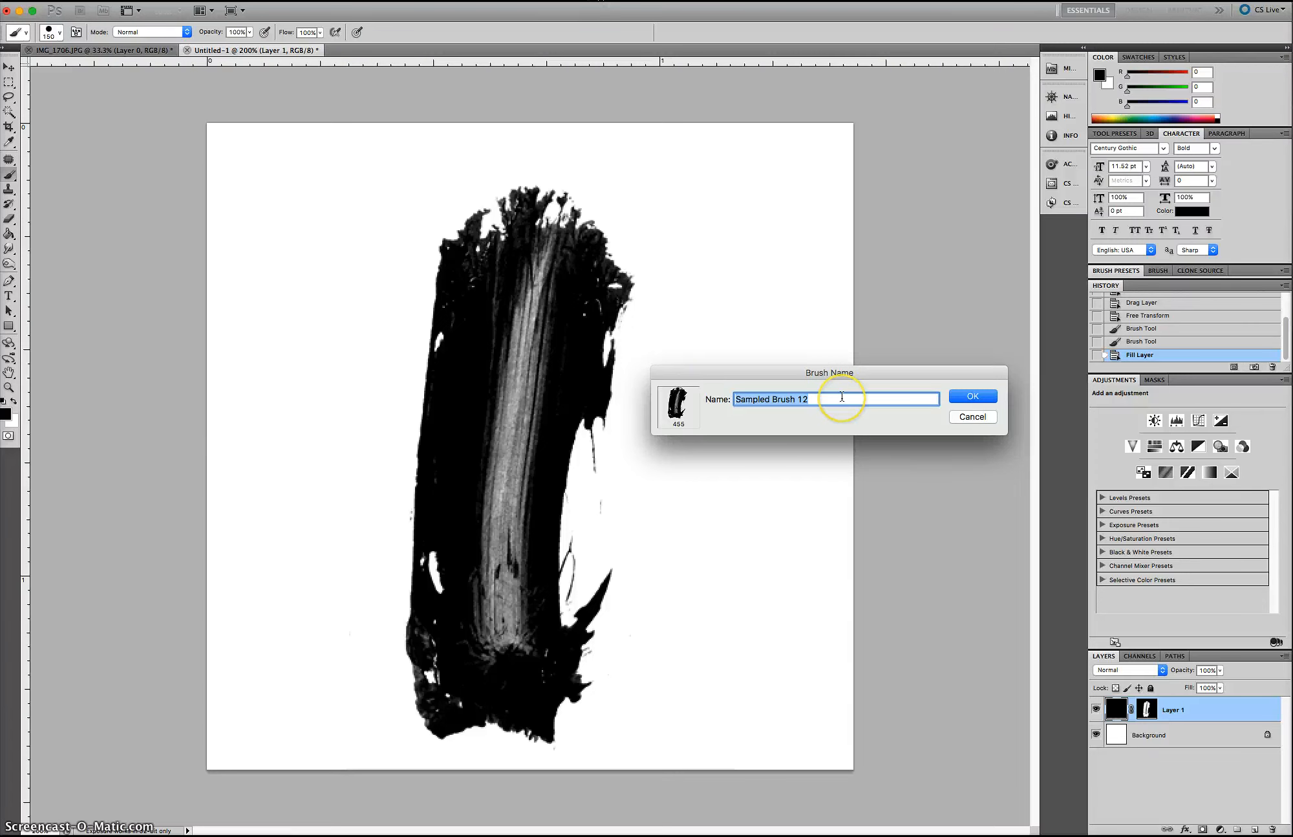
text(paint)
text(stroke)
click(970, 396)
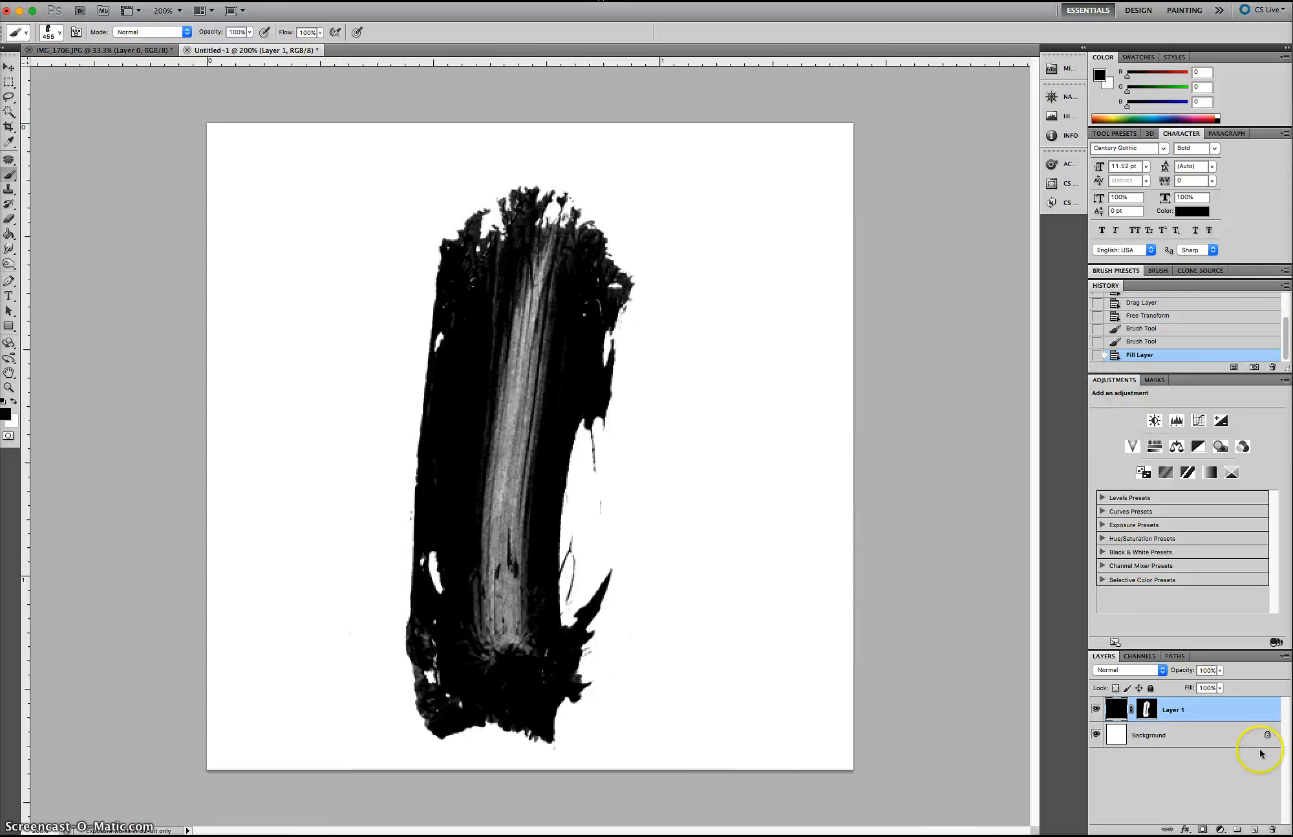
Step: Add a new layer above Layer 1, stamp the new brush once in black beside the original stroke, and undo the stamp
click(1254, 828)
click(762, 465)
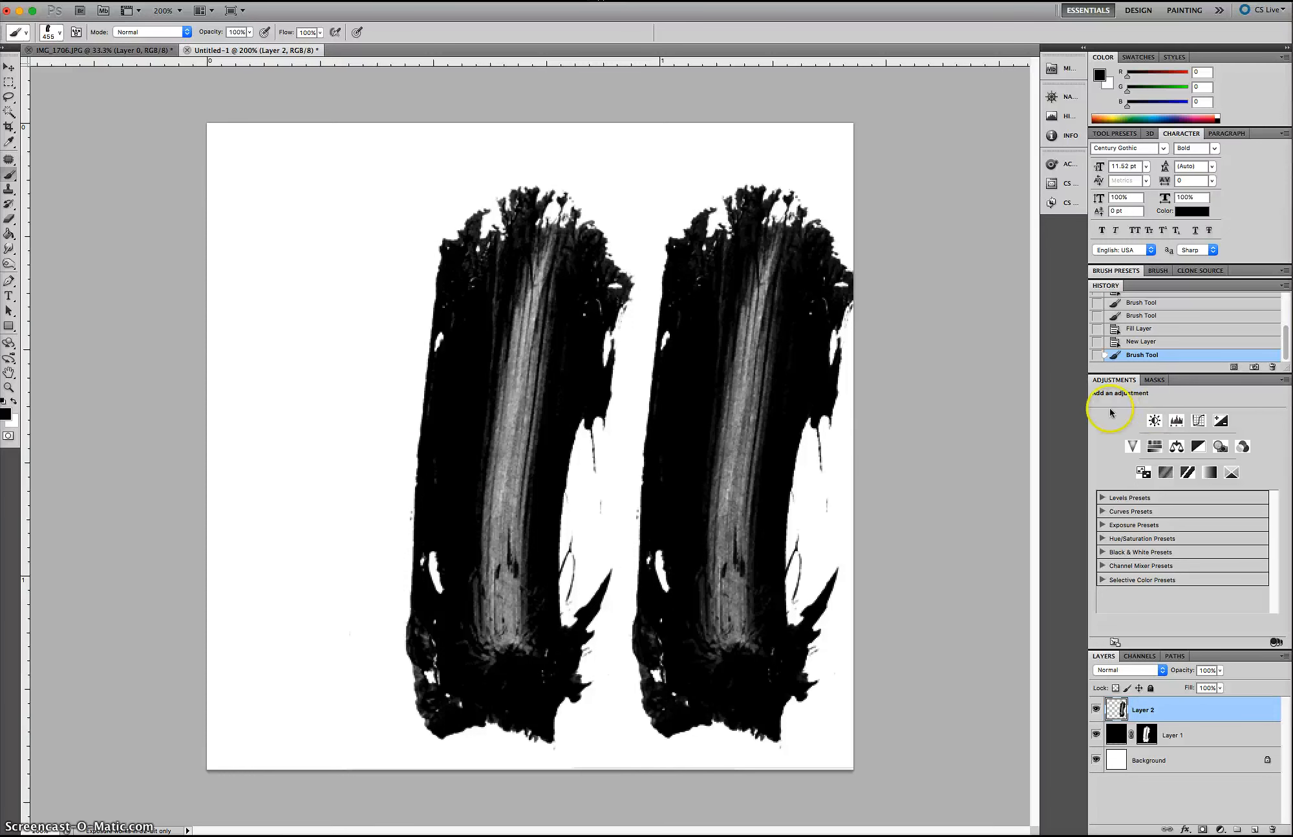
key(ctrl+z)
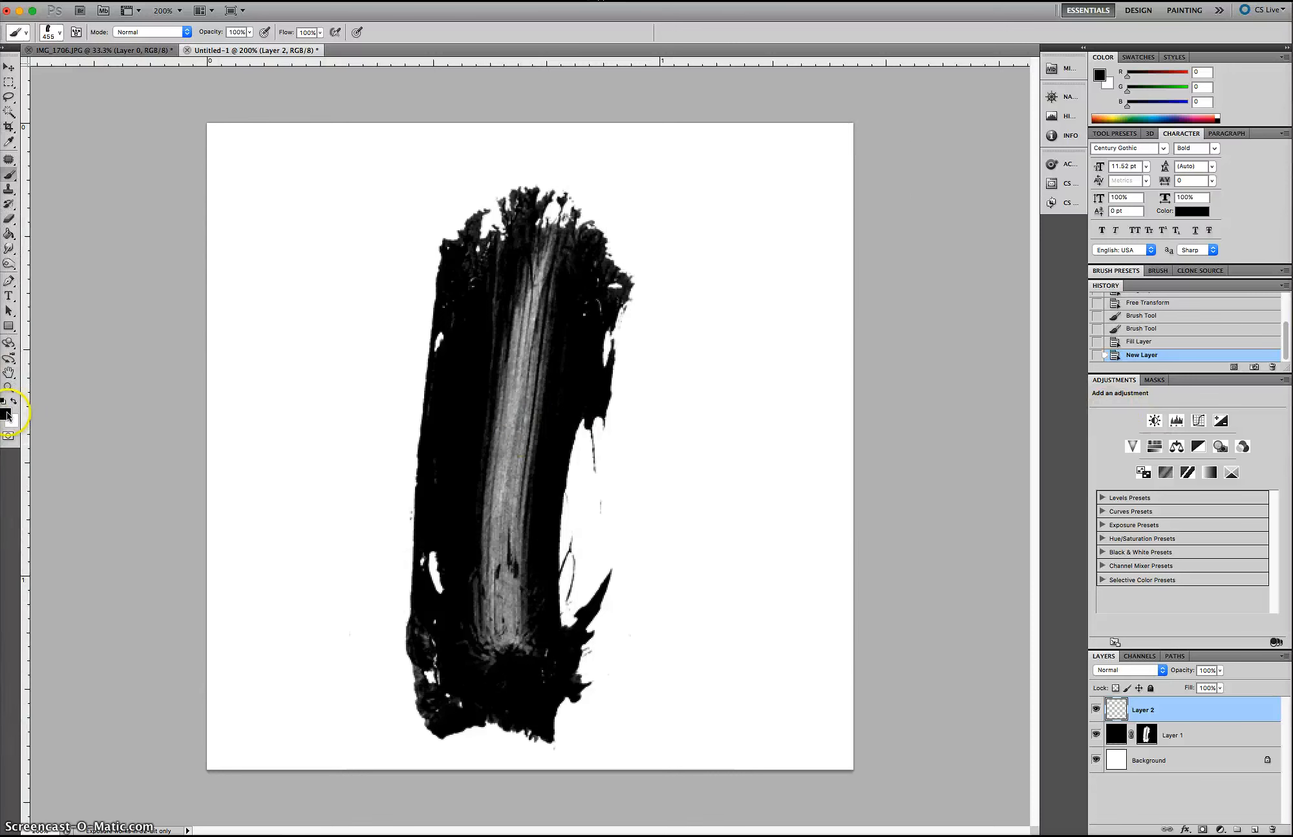
Step: Set the foreground color to red #cc0000, stamp the paint stroke brush once beside the black stroke, and switch to the Move tool
click(6, 414)
click(964, 664)
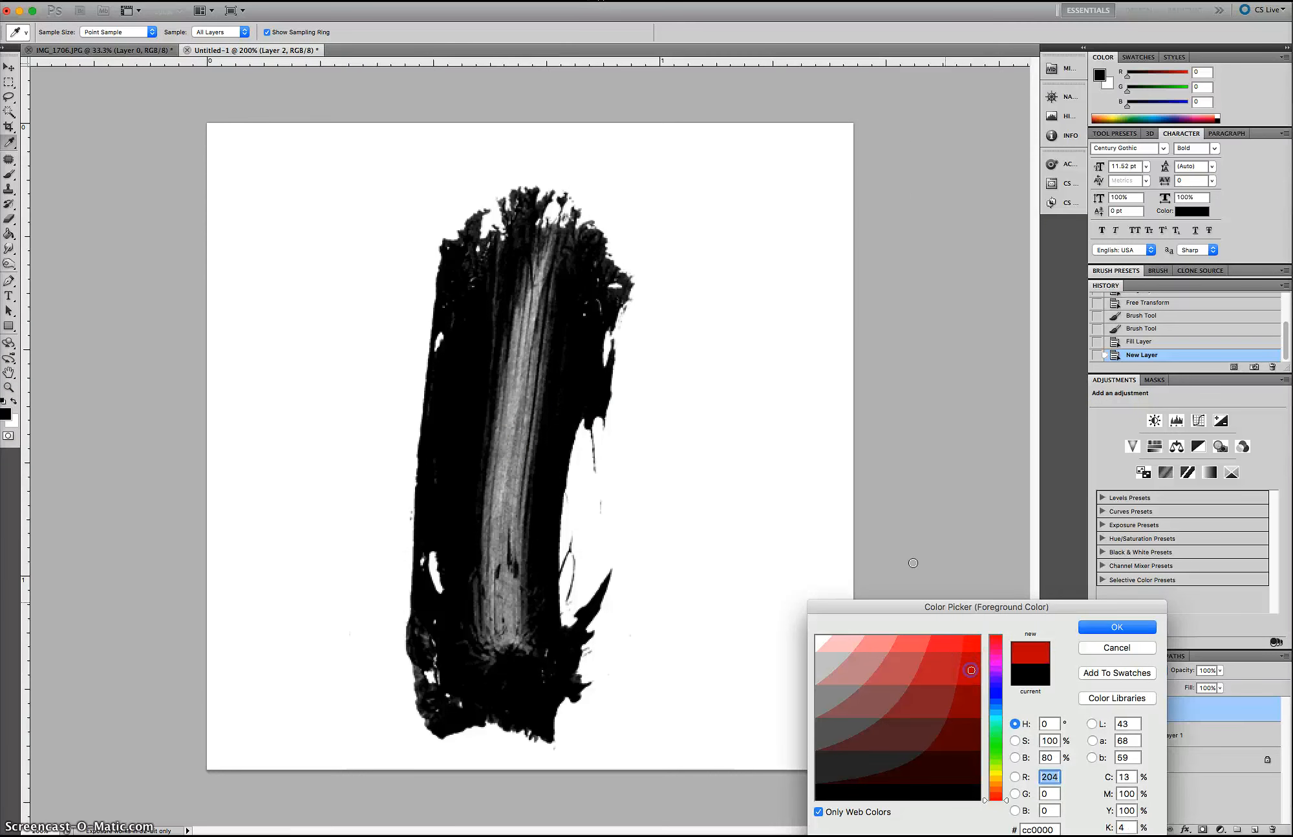
click(1114, 626)
click(769, 481)
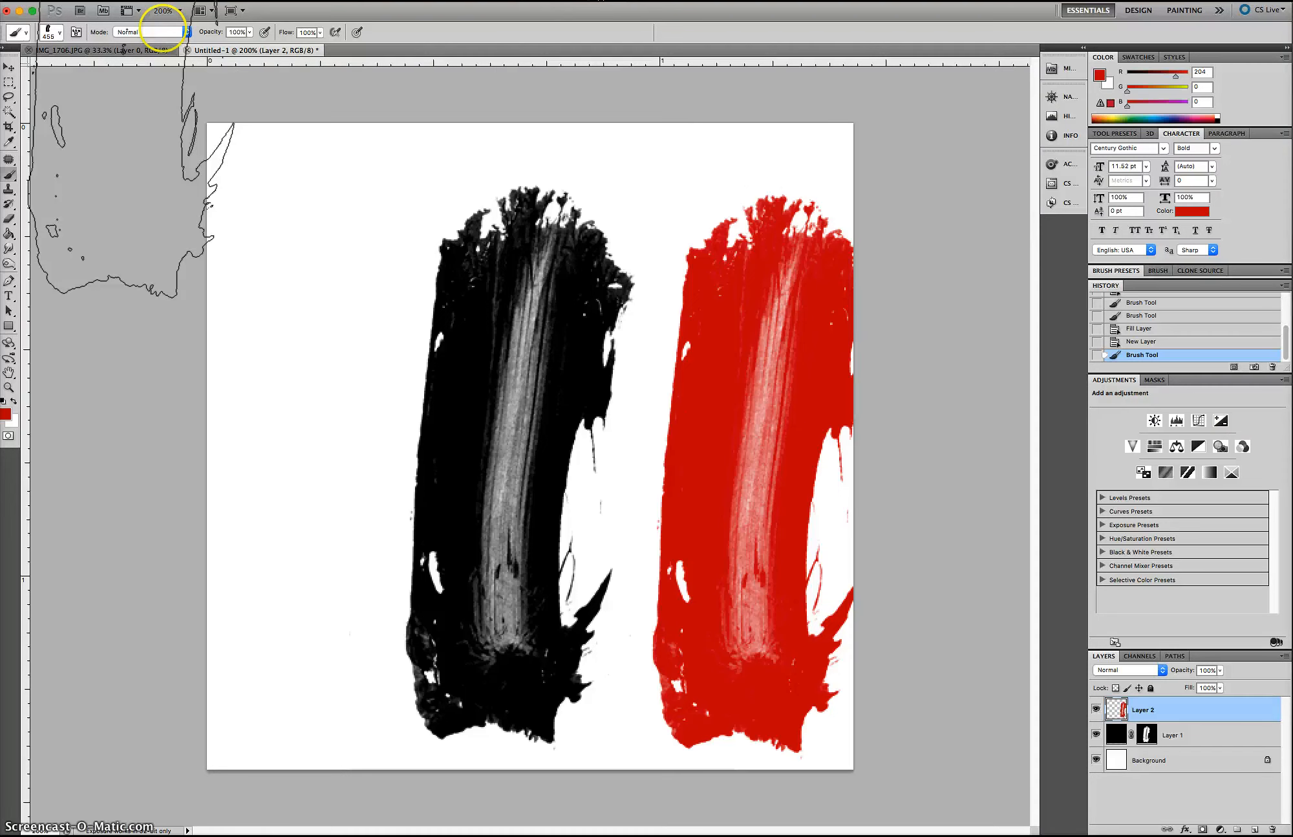
click(9, 66)
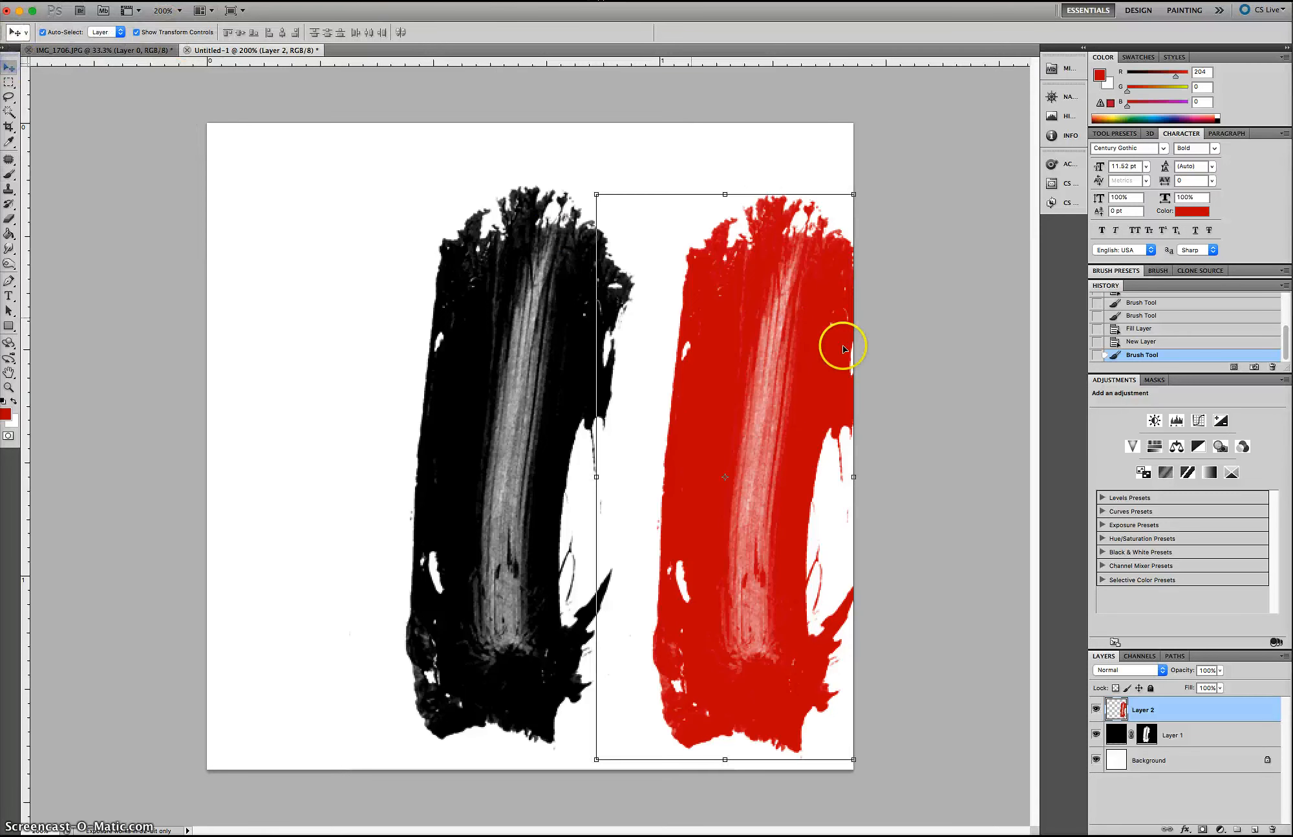
Step: Delete the layer holding the red test stamp
key(Delete)
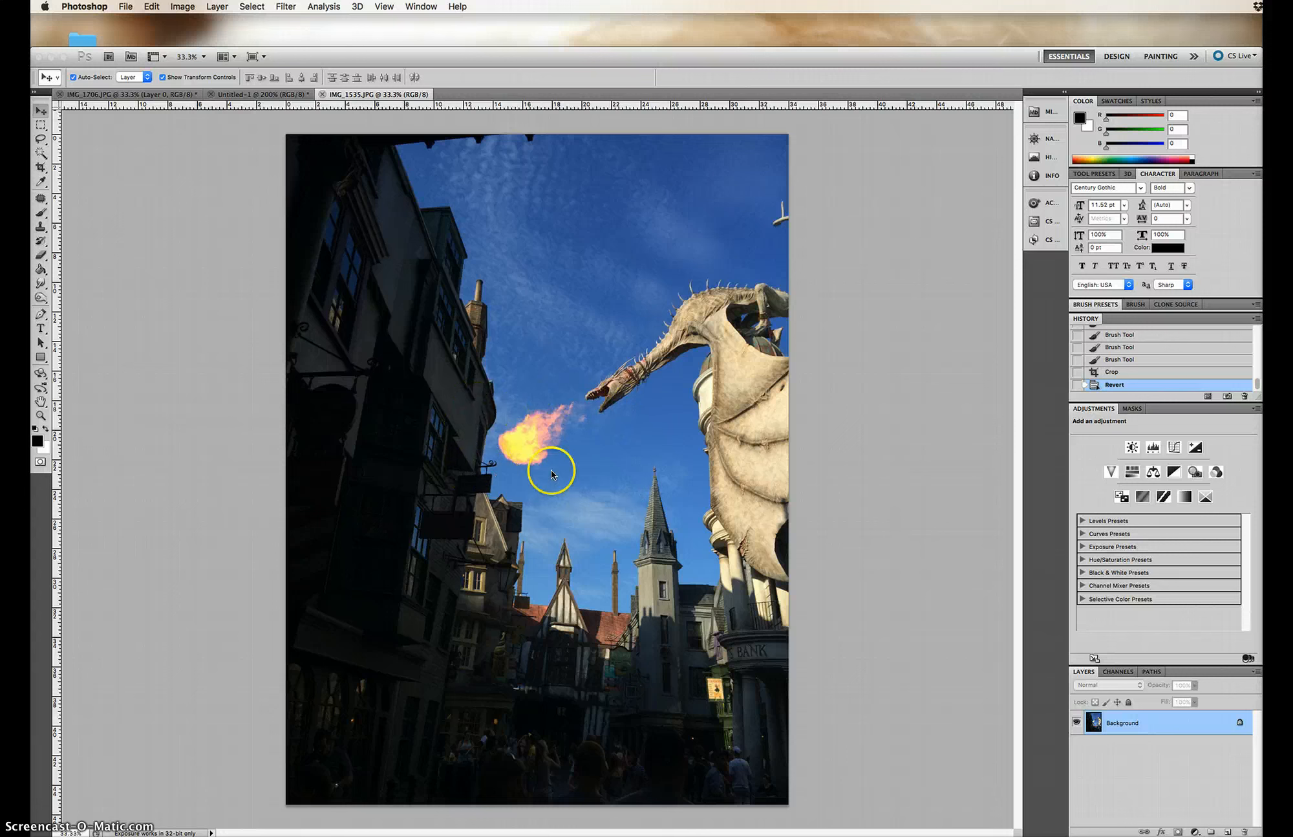
Step: Crop IMG_1535.JPG closely around the fireball and convert its Background into a regular layer named Layer 0
click(41, 170)
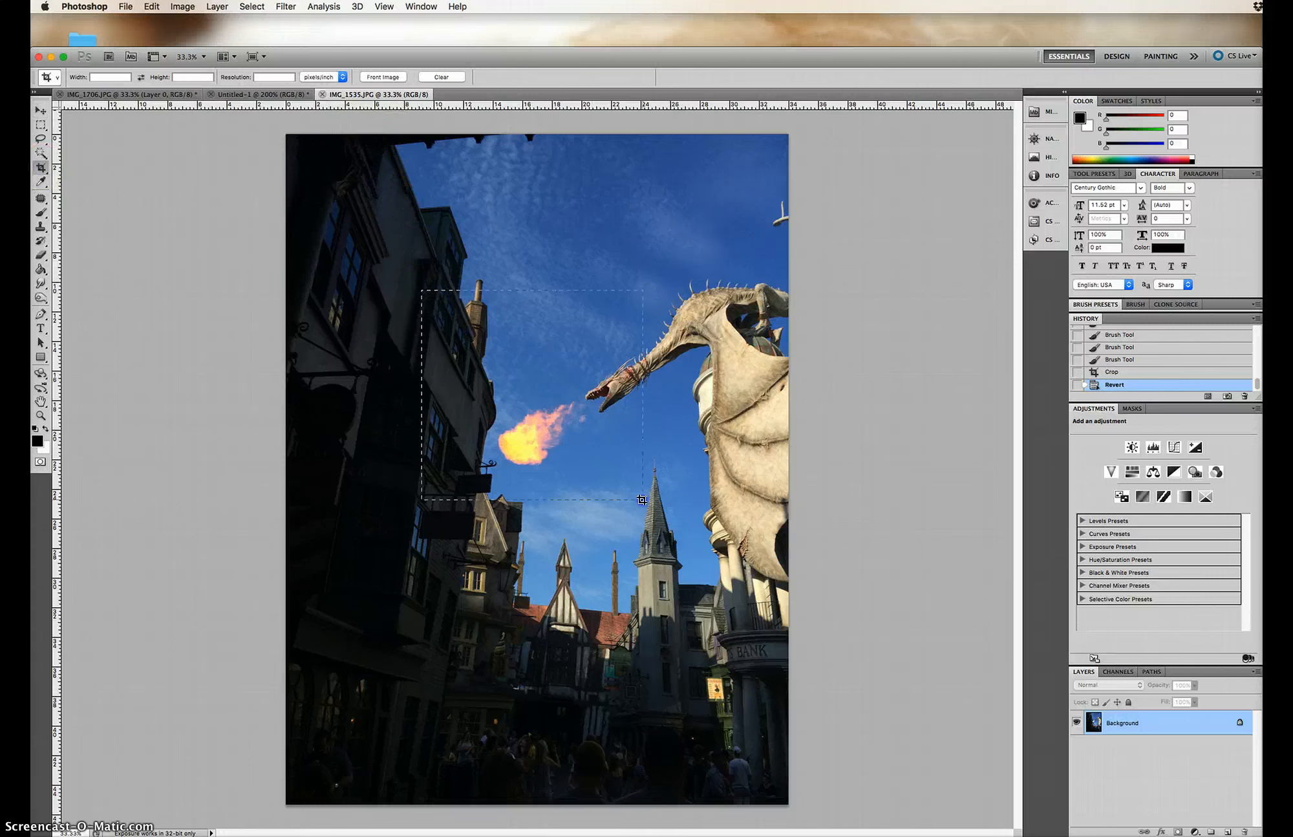
drag(642, 499, 644, 500)
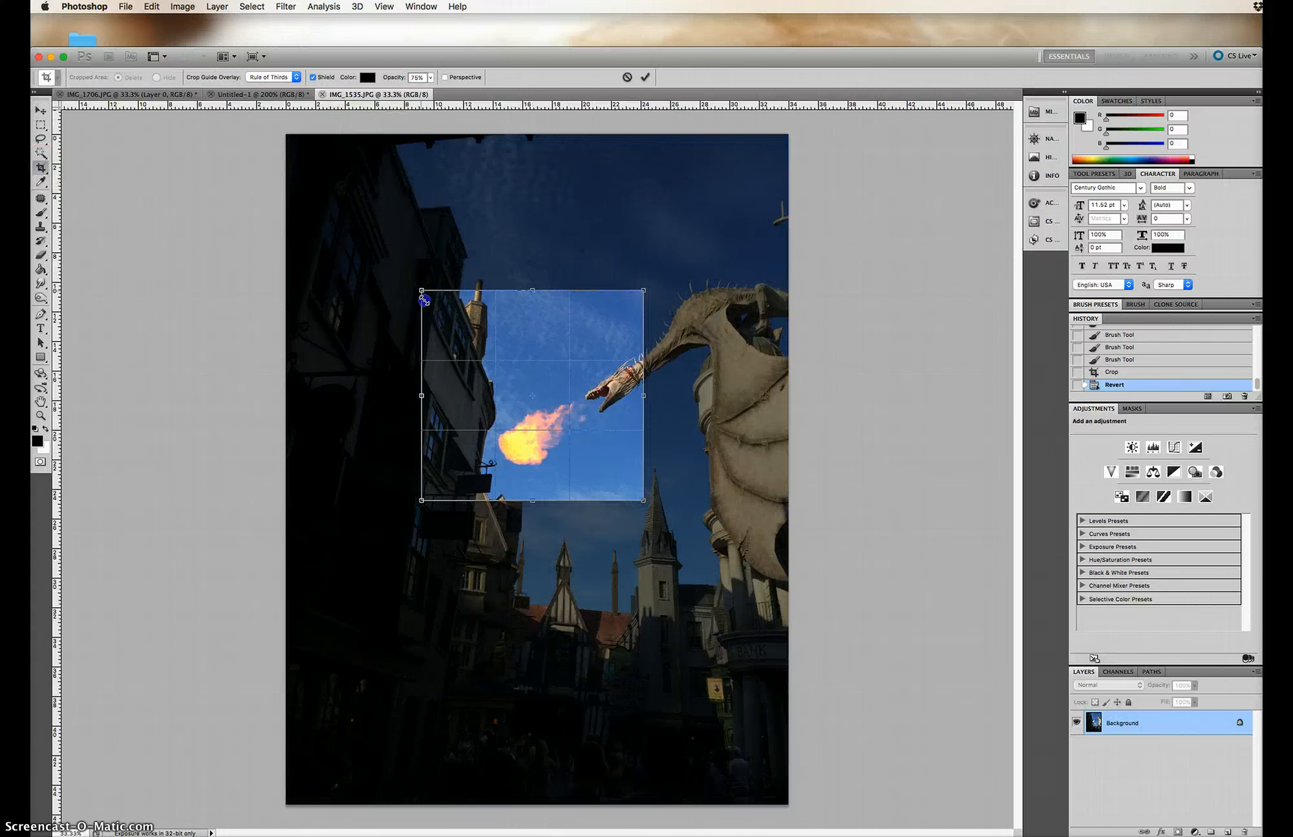
drag(423, 292, 500, 375)
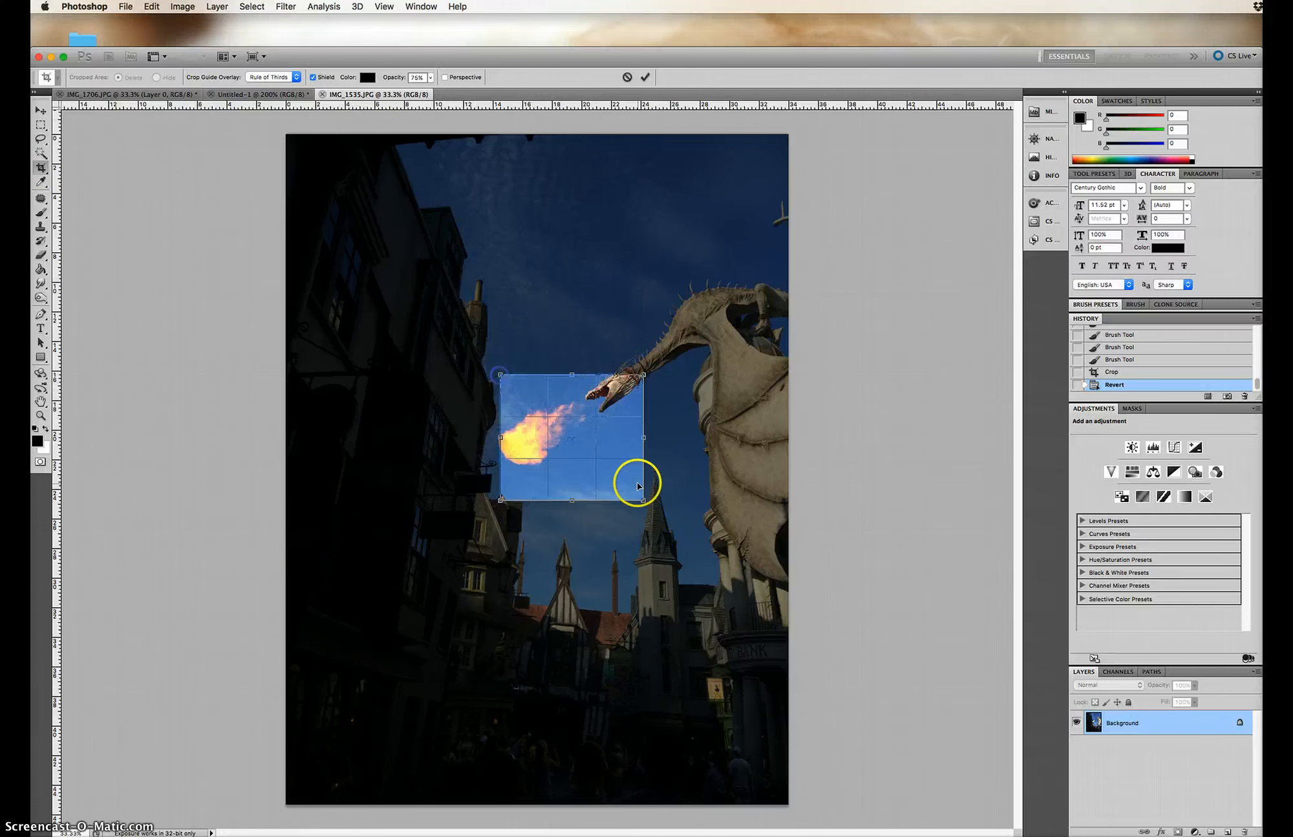
drag(619, 480, 589, 482)
key(Return)
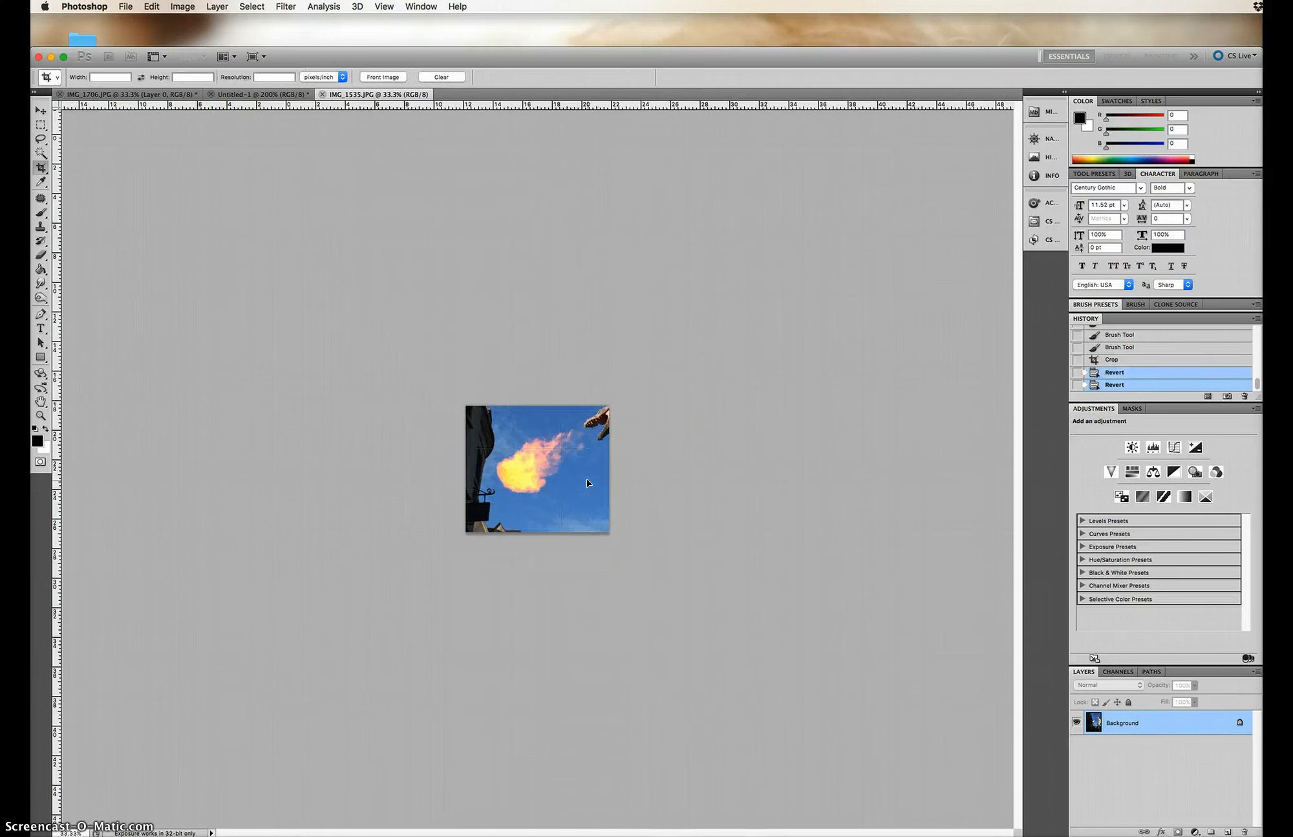
key(super+0)
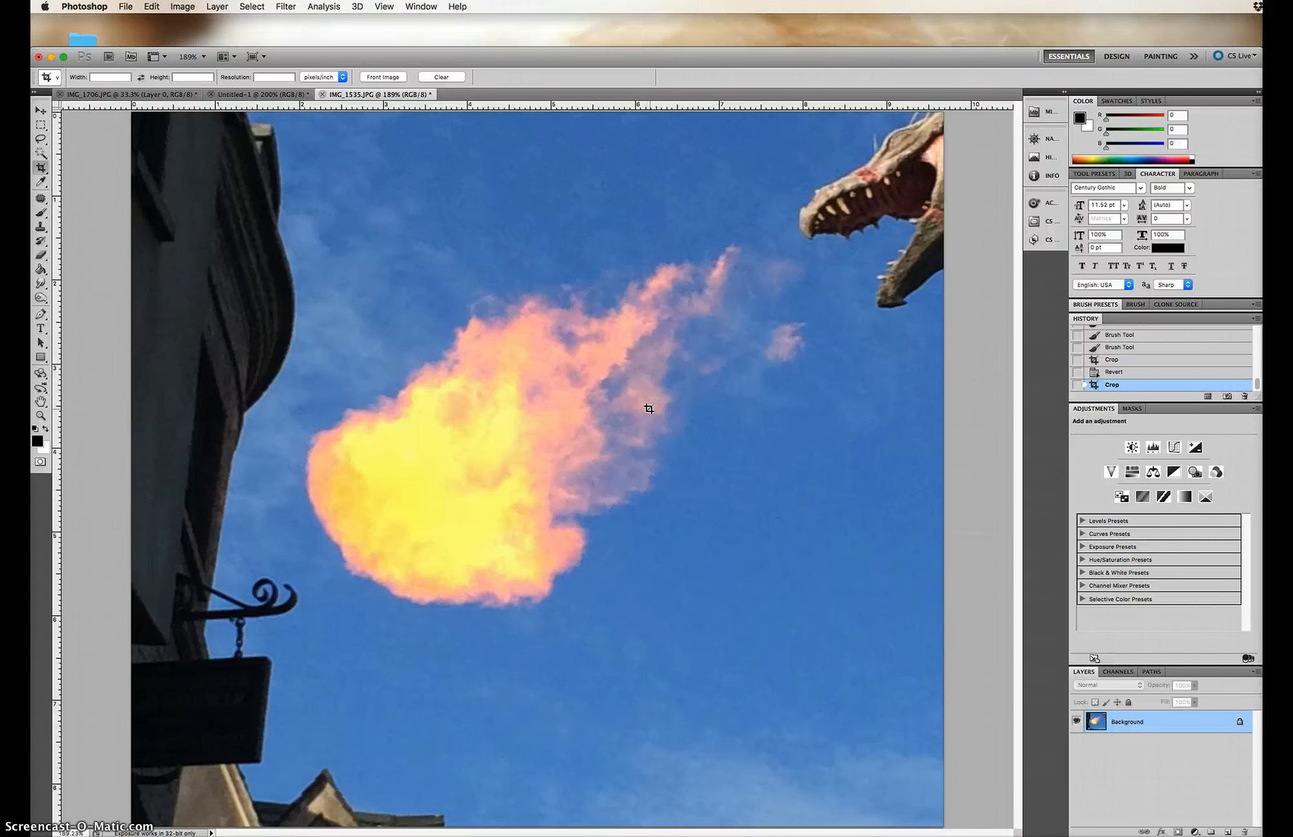
double_click(1157, 724)
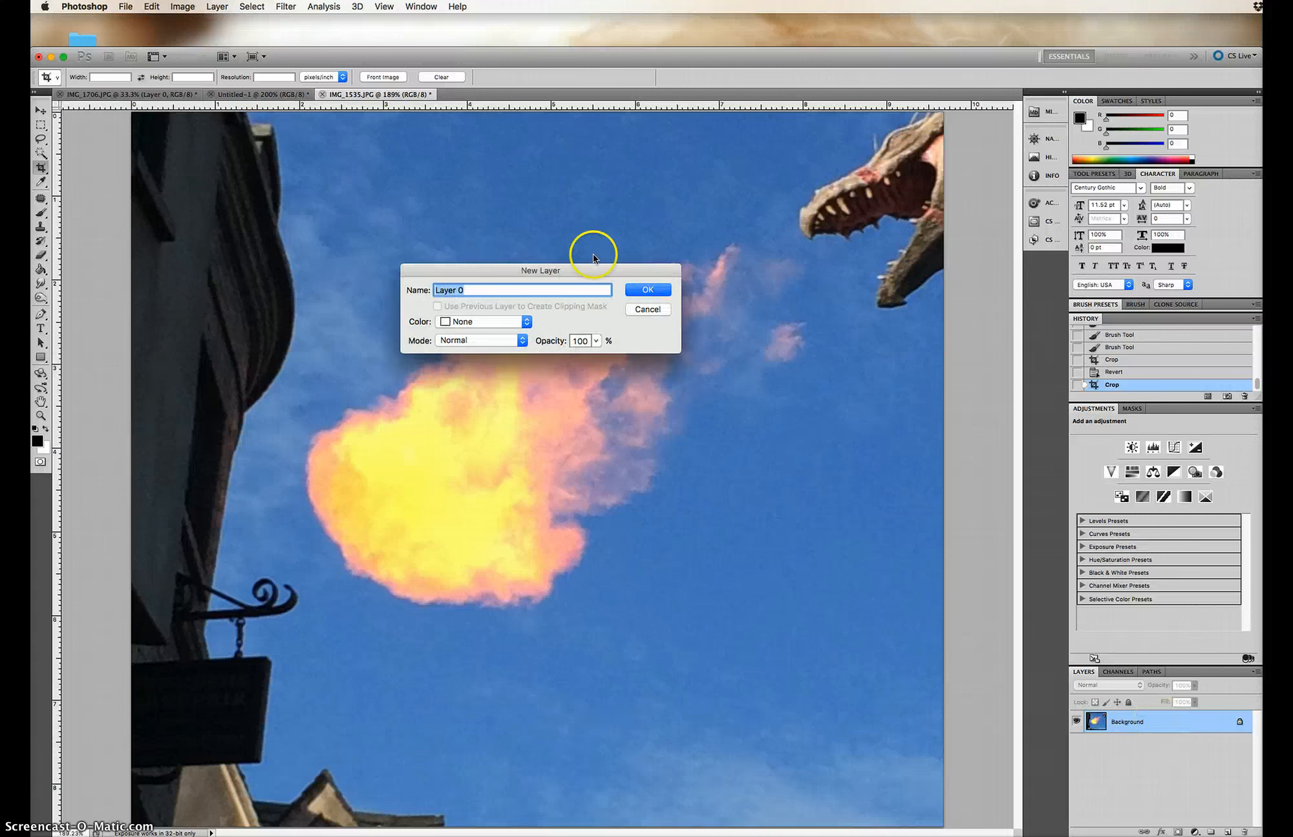
click(648, 289)
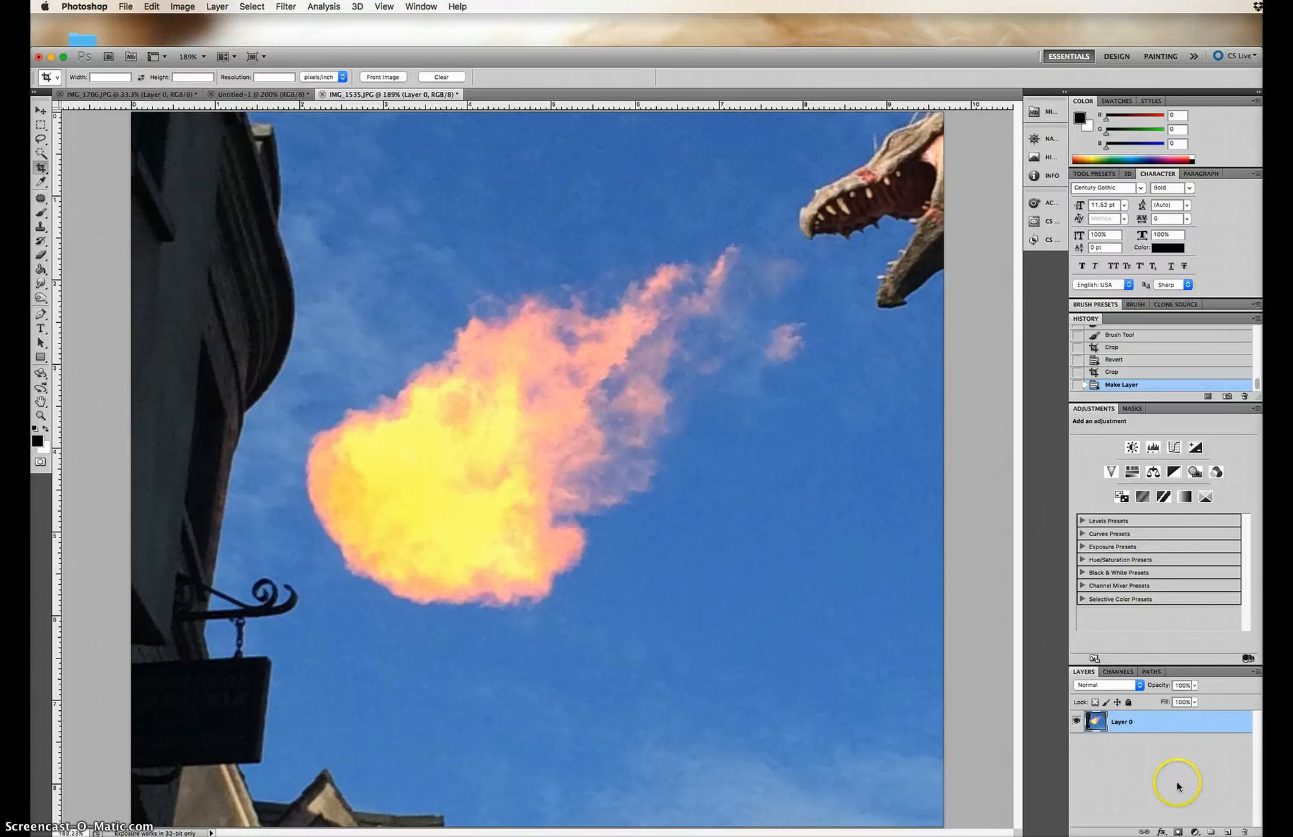
Step: Compare the fireball's contrast in the Red, Green and Blue channels, and duplicate the Green channel
click(1119, 671)
click(1125, 711)
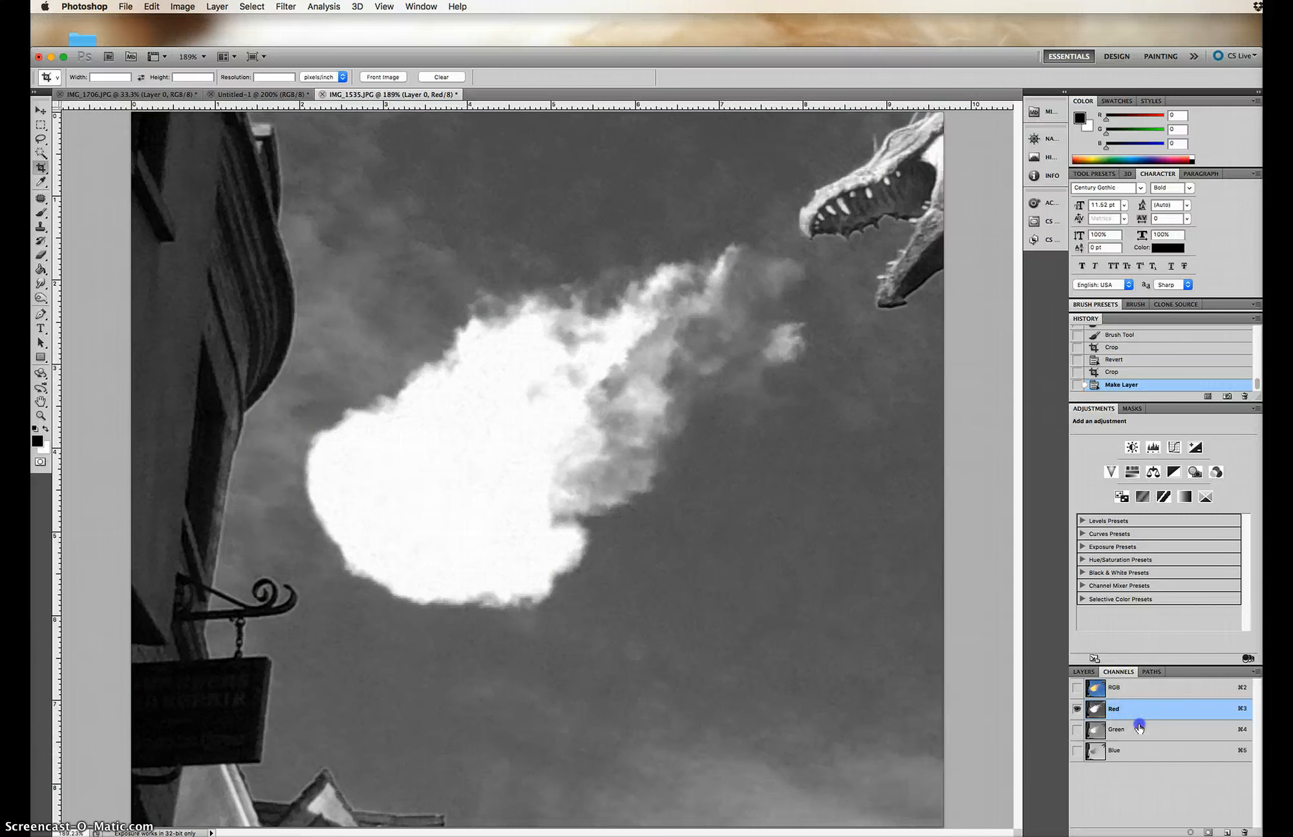
click(1139, 729)
click(1144, 755)
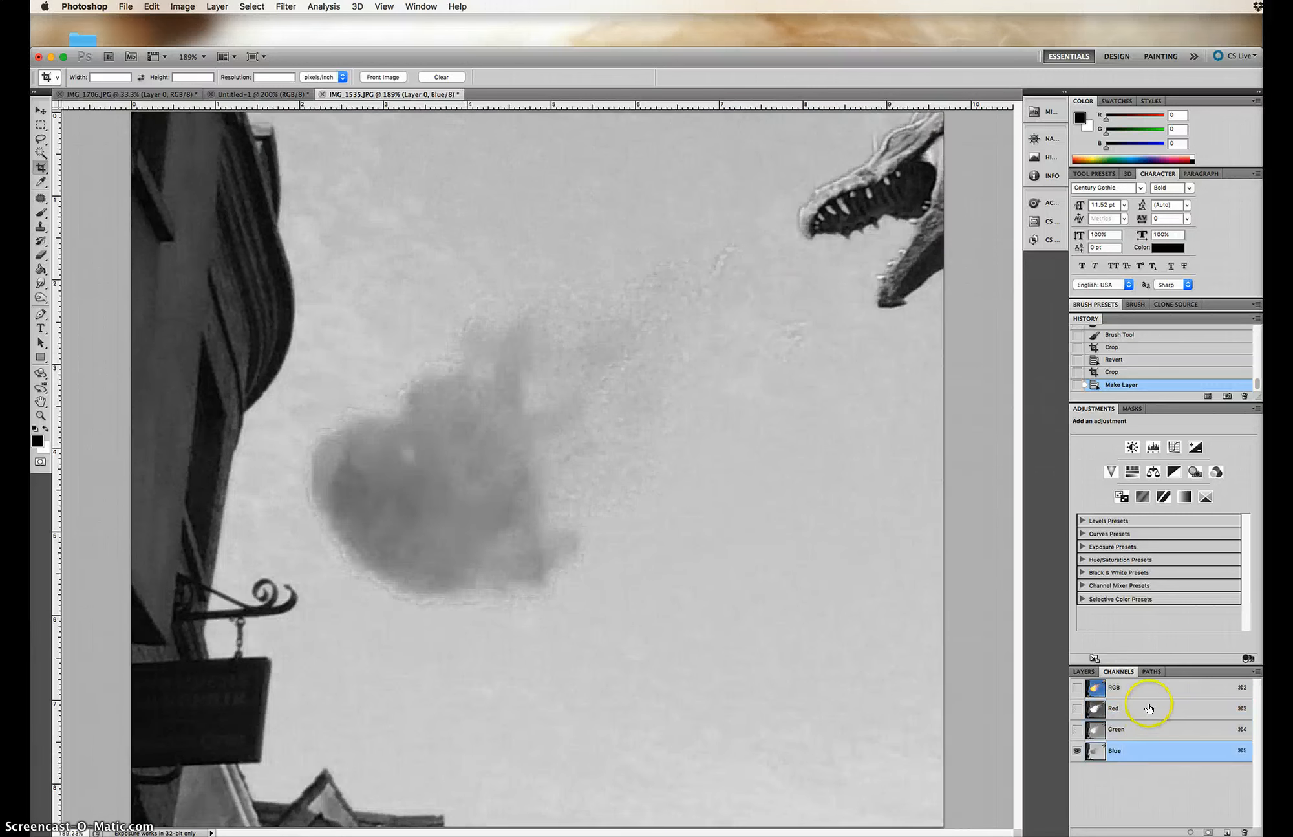
click(1144, 708)
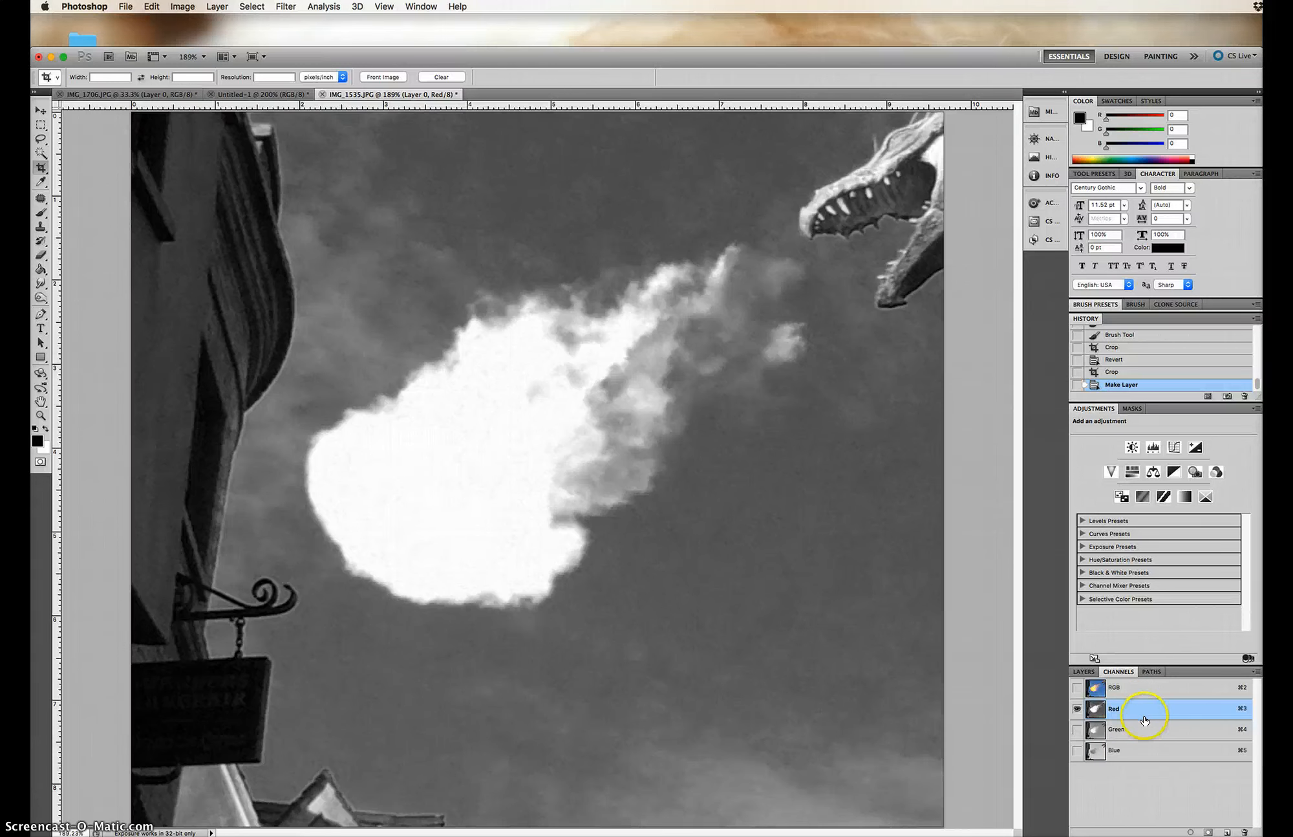
click(1144, 732)
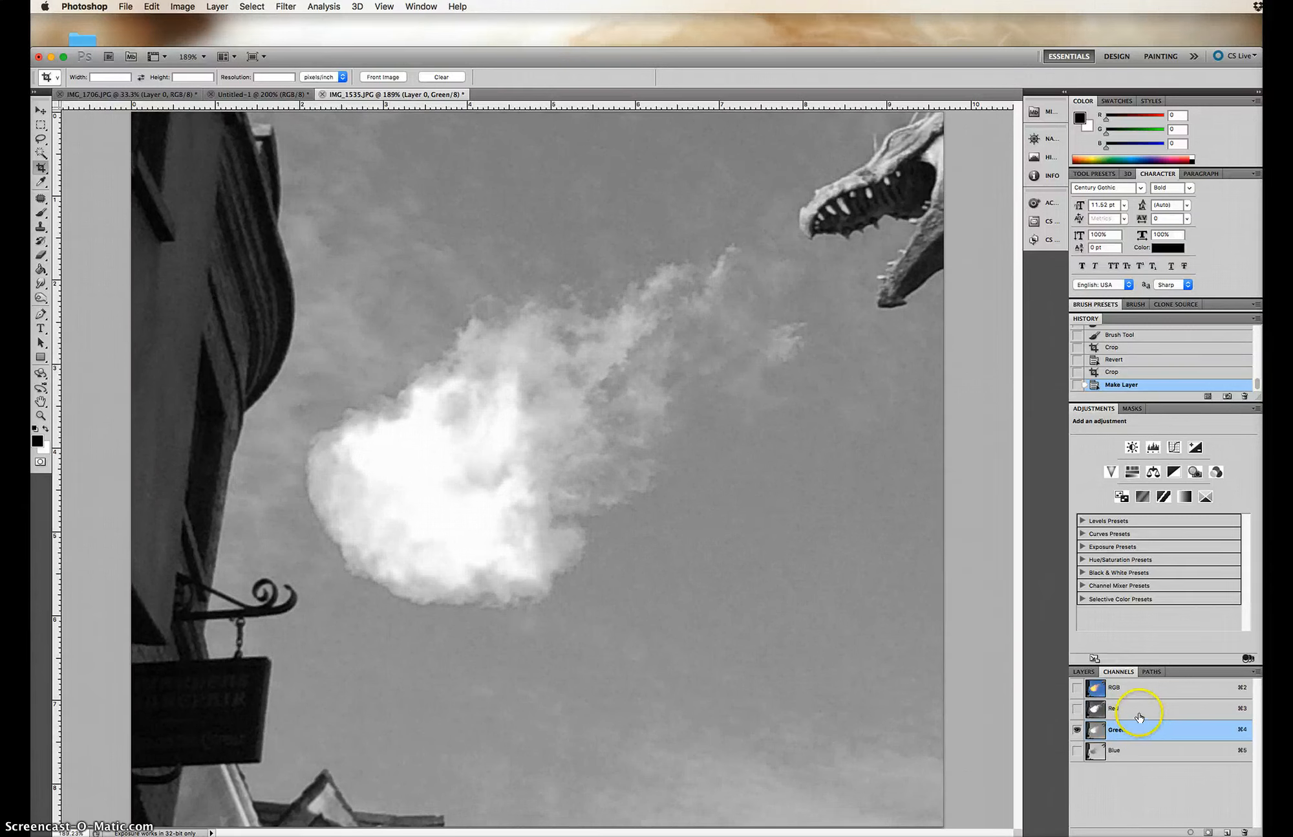
click(1139, 712)
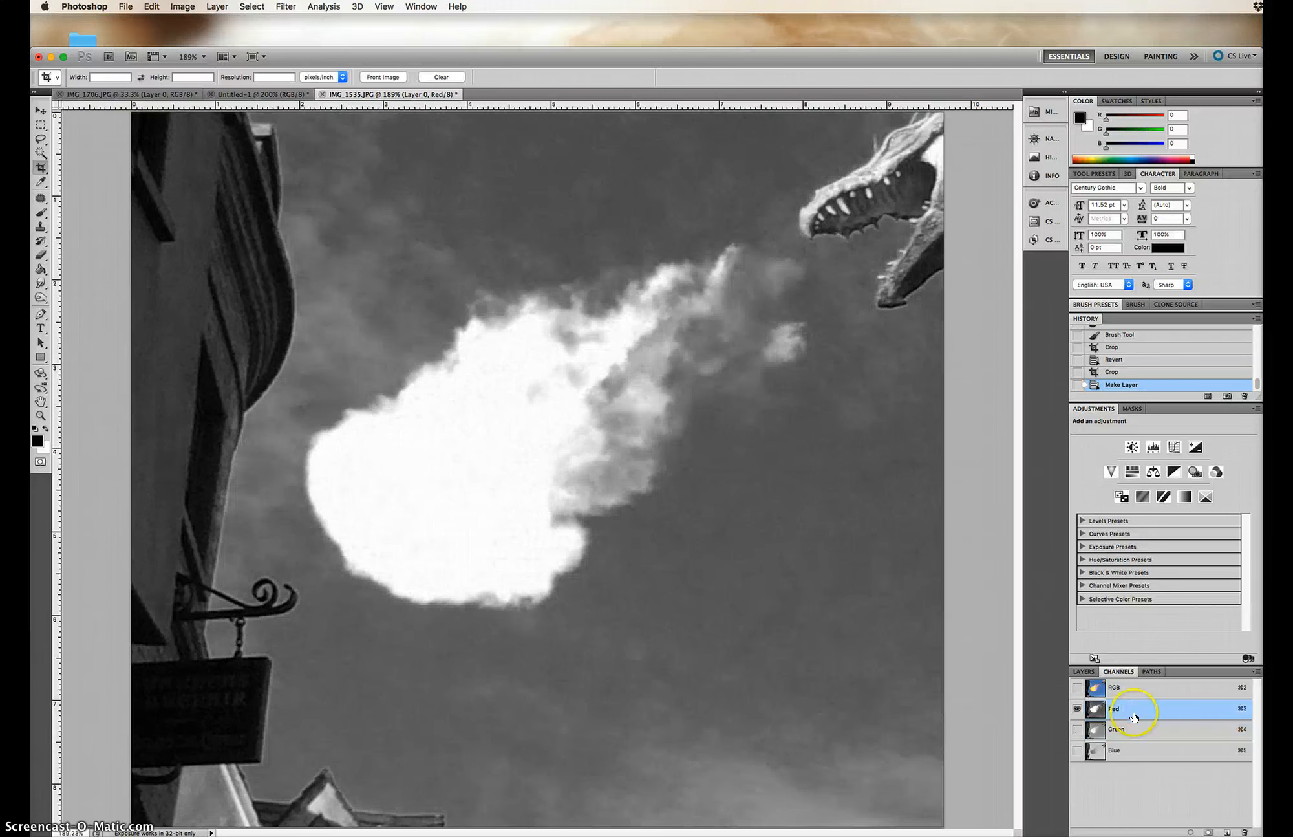
click(1137, 729)
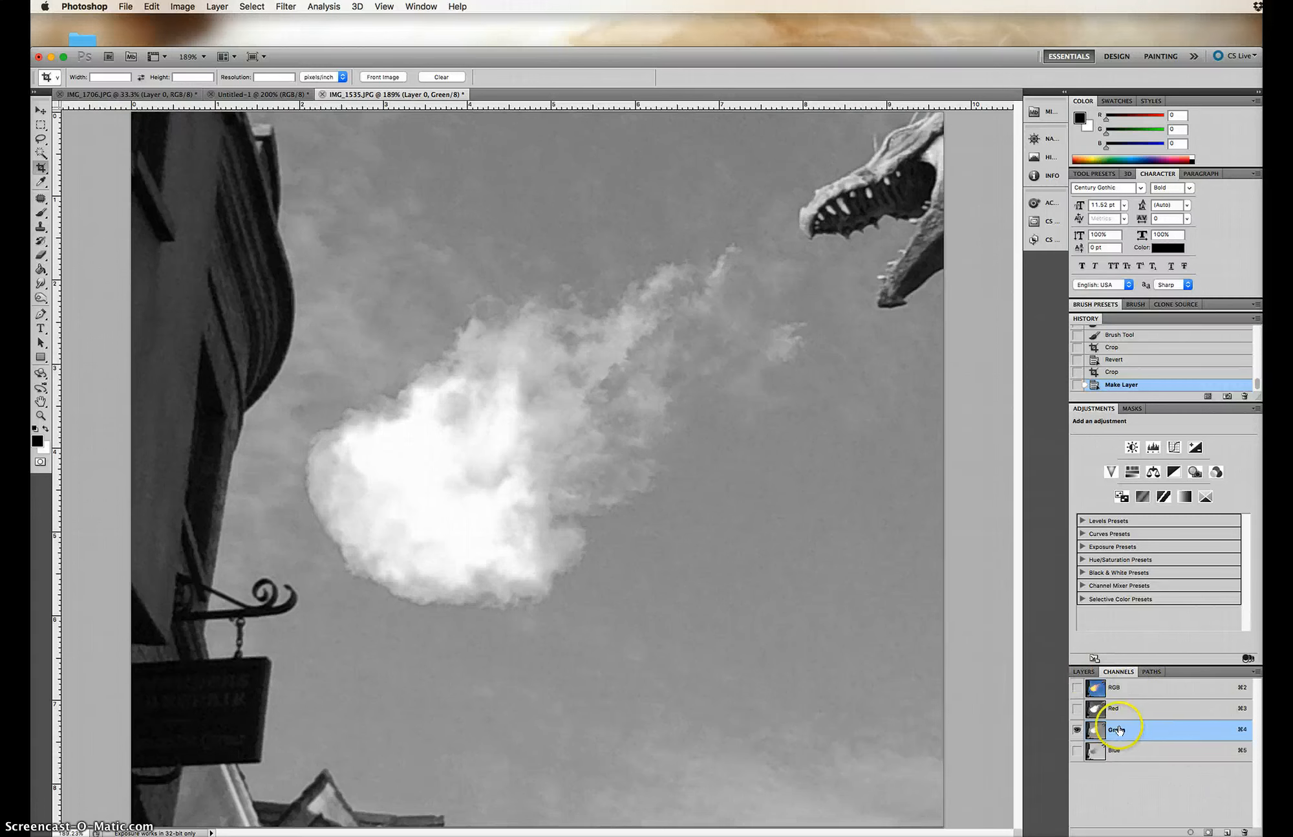
drag(1139, 729, 1228, 830)
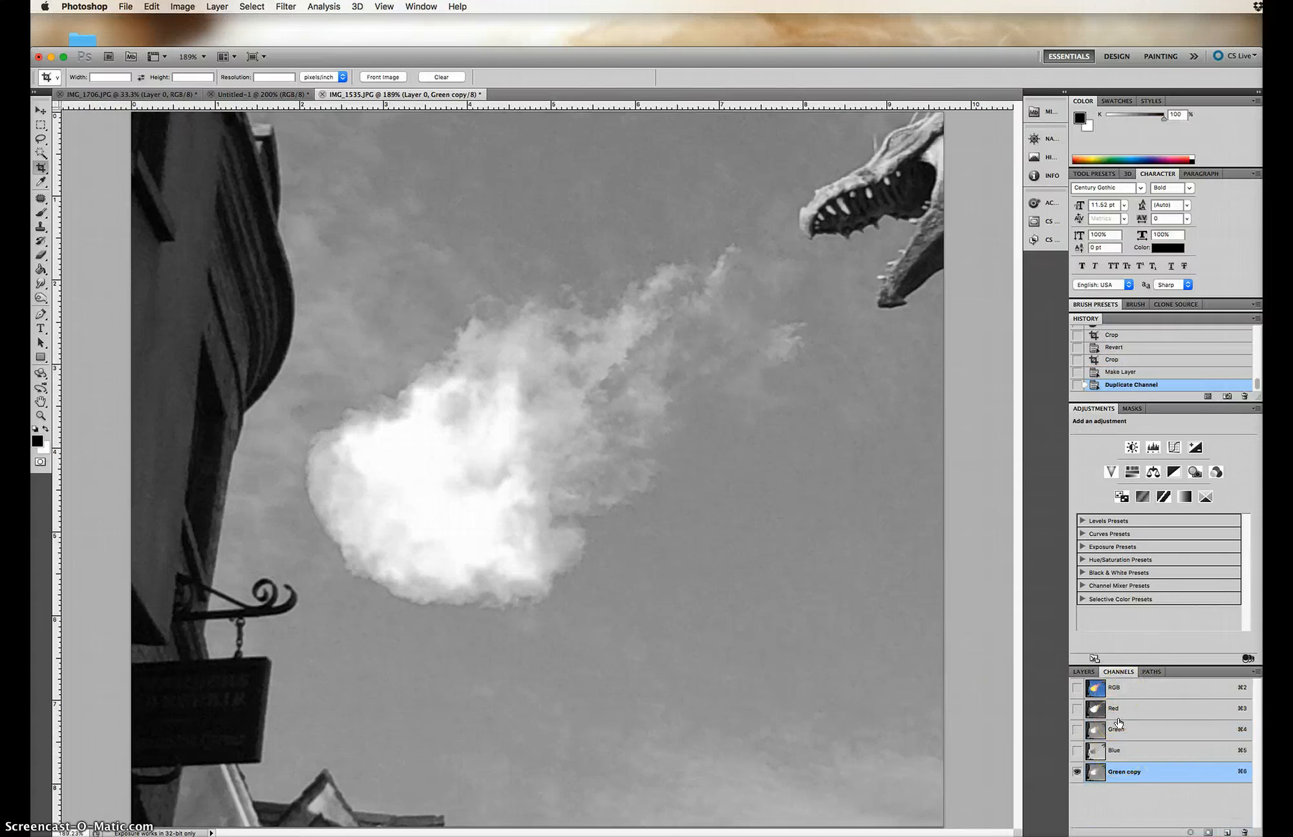
Step: Apply Levels to the Green copy channel with input values of 154, 0.67 and 239 to darken the fireball's surroundings
key(super+l)
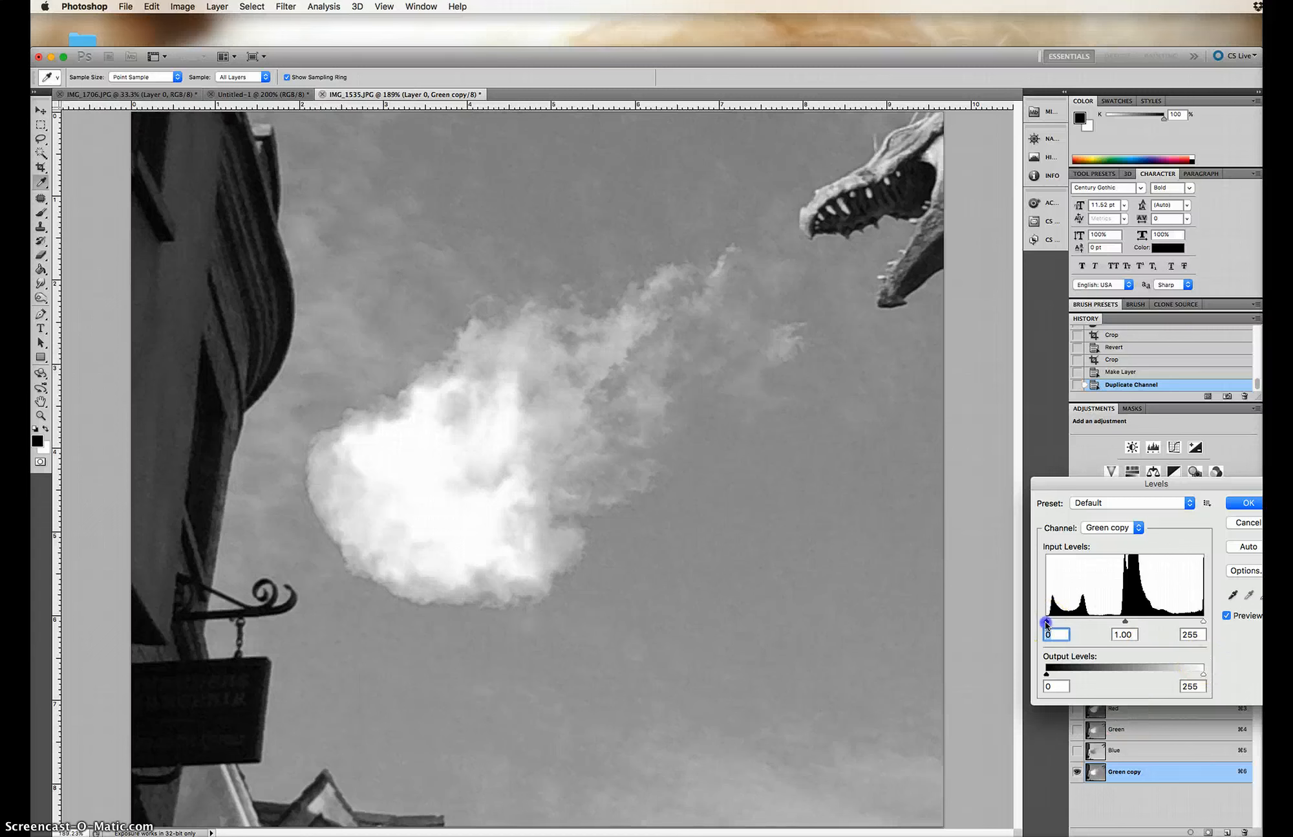
drag(1047, 622, 1065, 622)
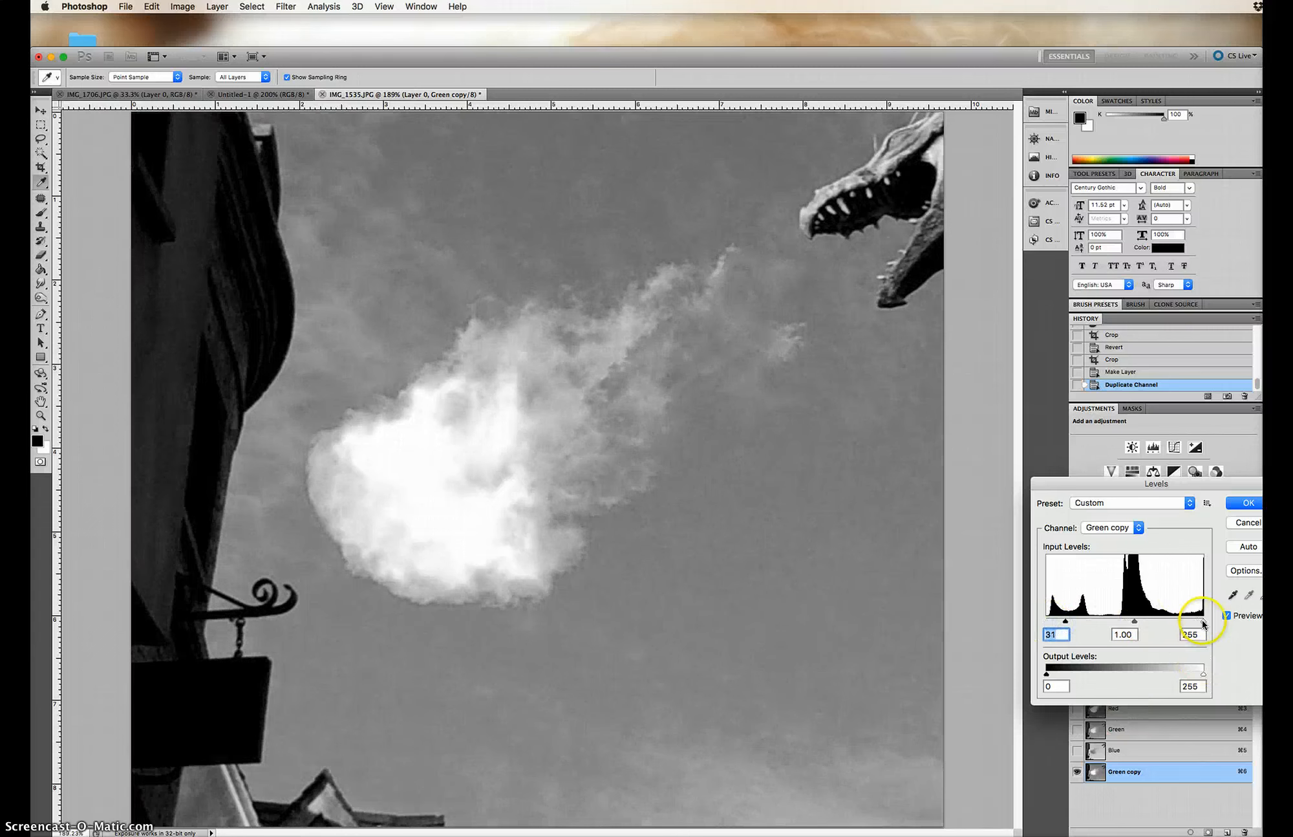
mouse_move(1204, 623)
mouse_down()
mouse_move(1162, 619)
mouse_move(1193, 621)
mouse_up()
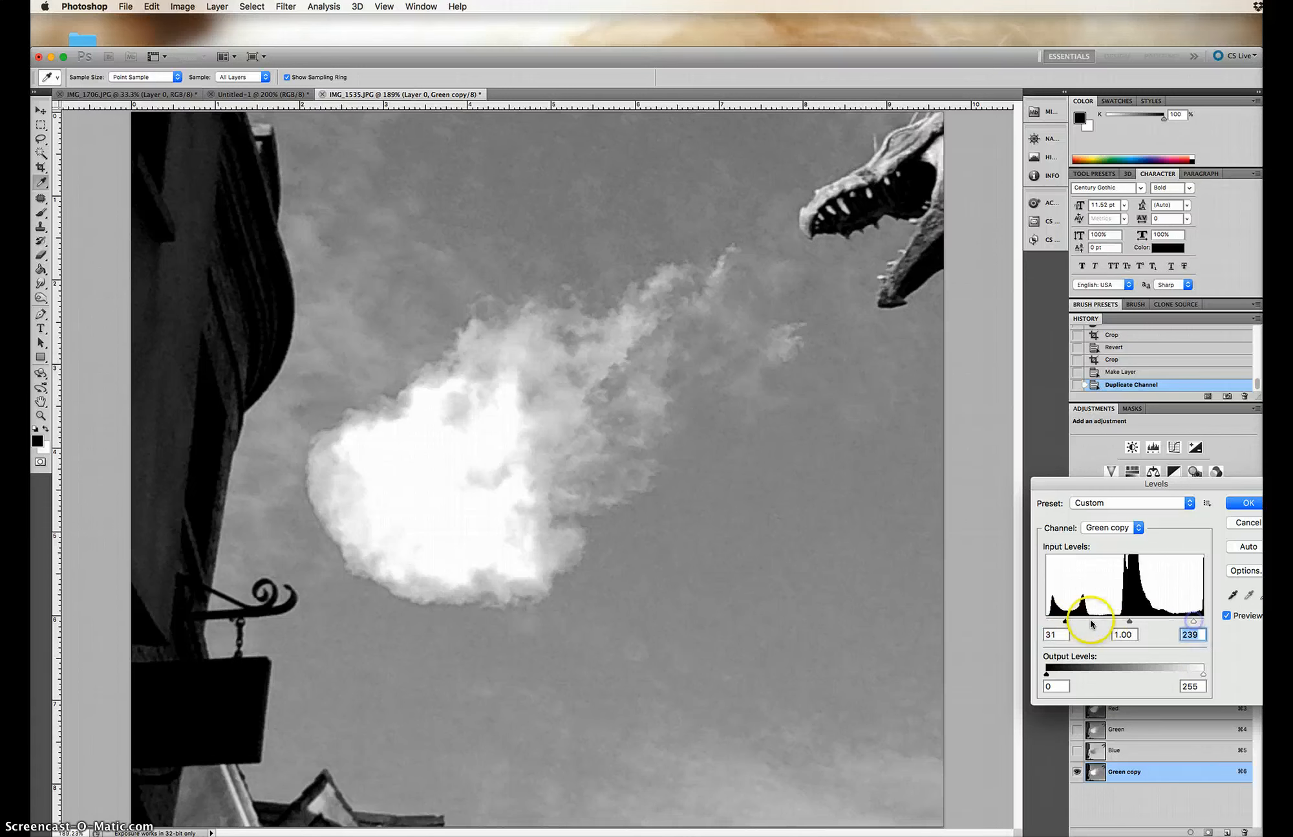
drag(1065, 622, 1140, 621)
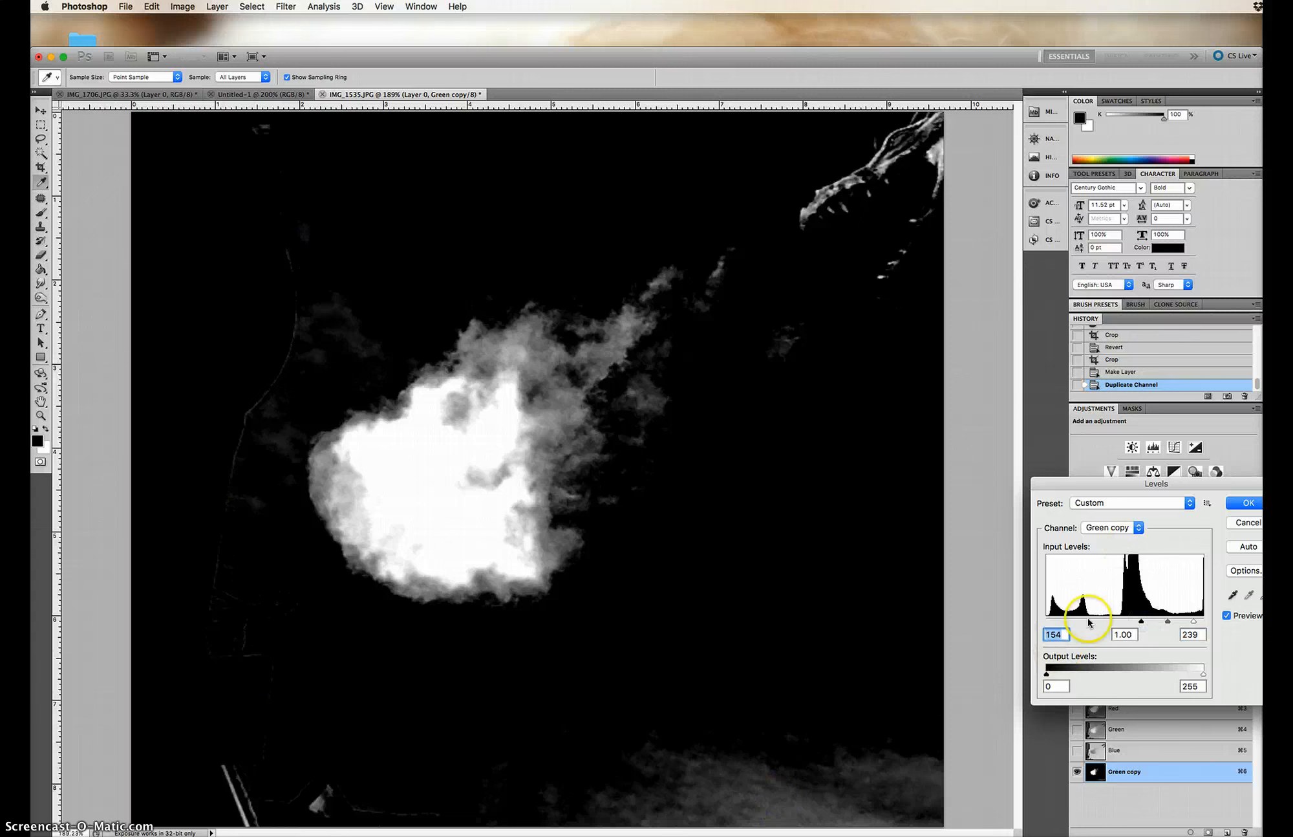
mouse_move(1167, 622)
mouse_down()
mouse_move(1186, 622)
mouse_move(1173, 619)
mouse_up()
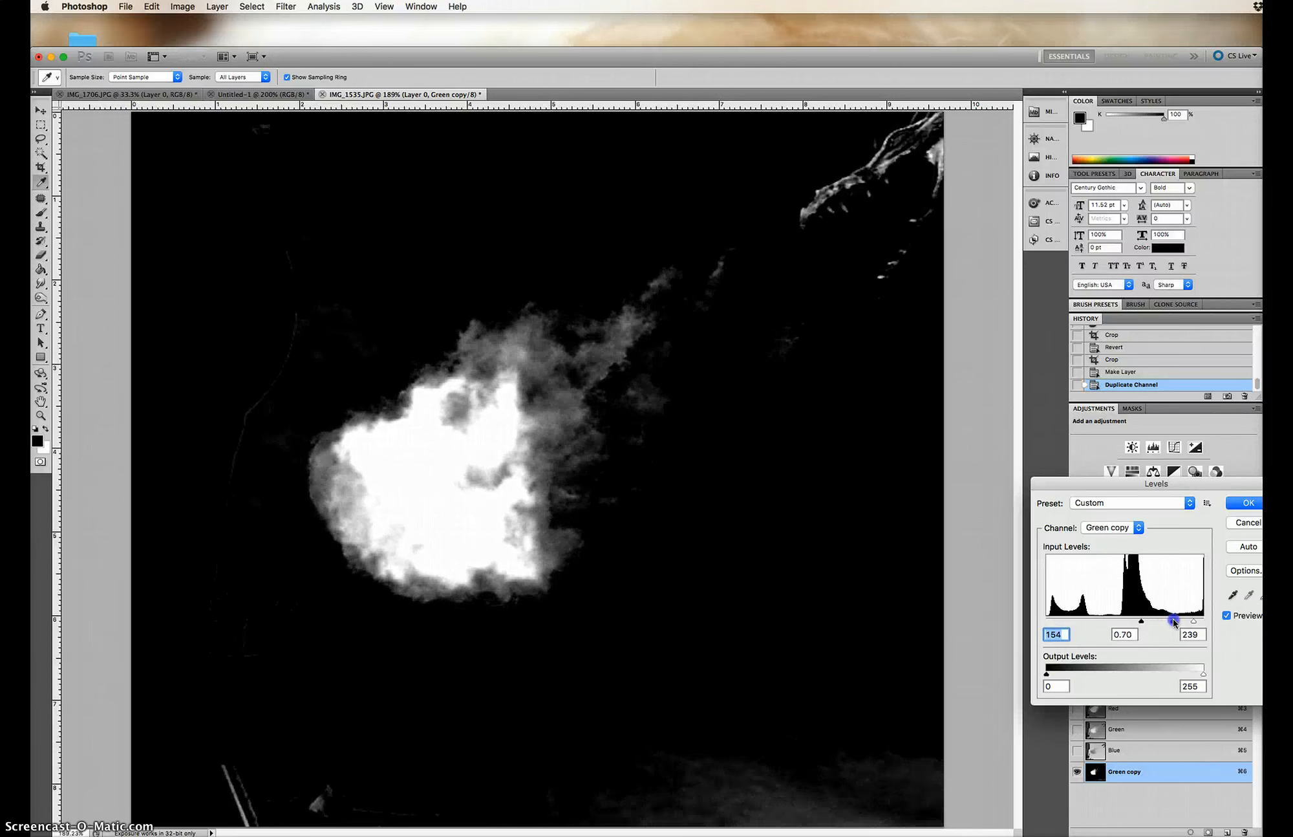
drag(1173, 618, 1174, 621)
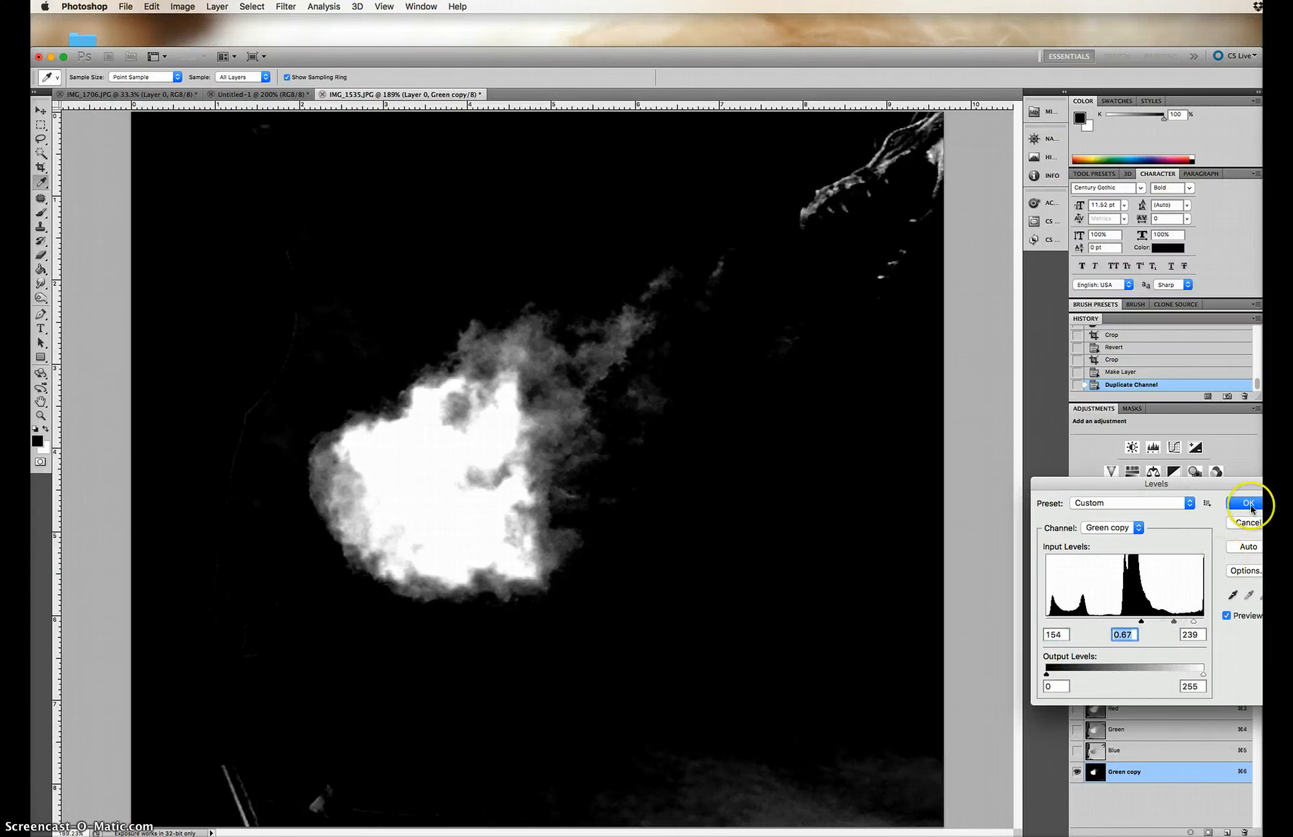
click(1247, 504)
key(c)
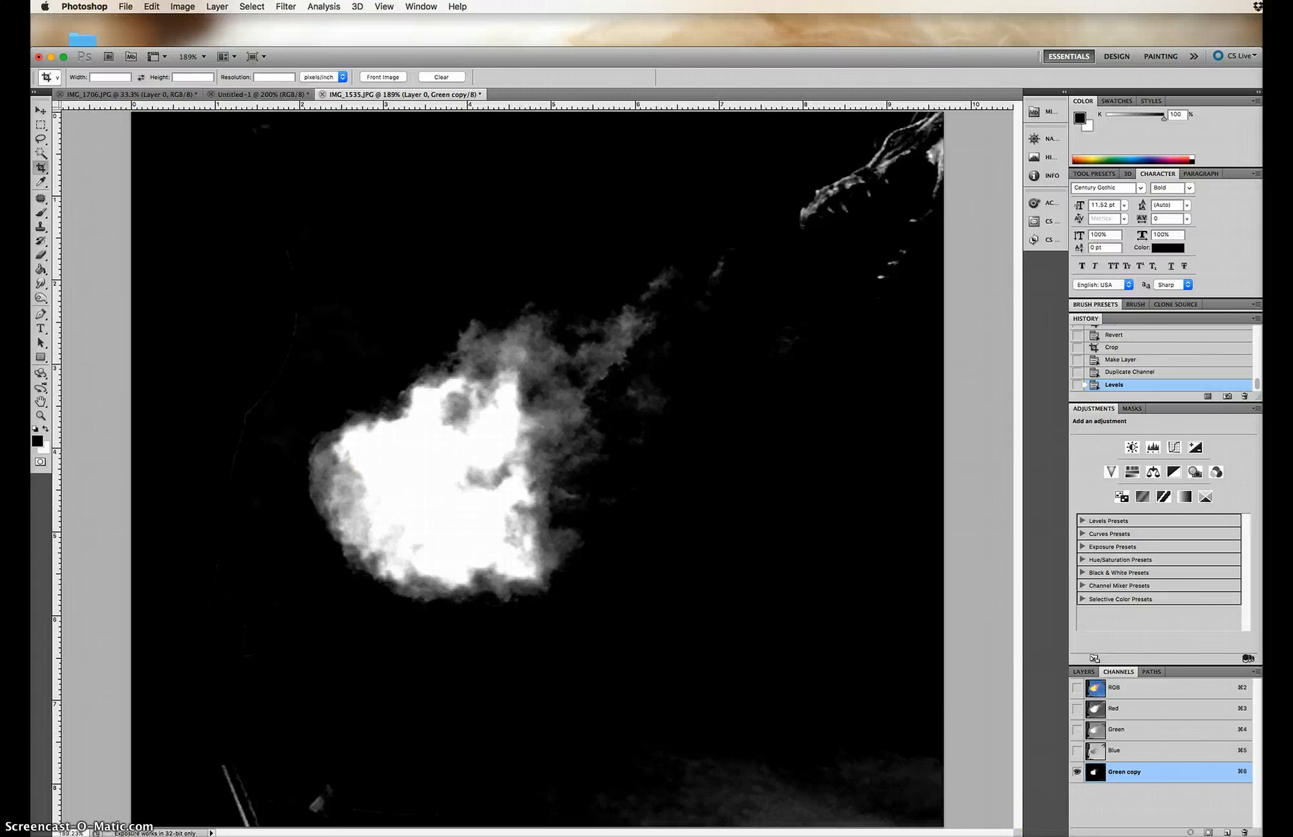
Step: Load the Green copy channel as a selection and turn it into a layer mask on Layer 0
super+click(1131, 776)
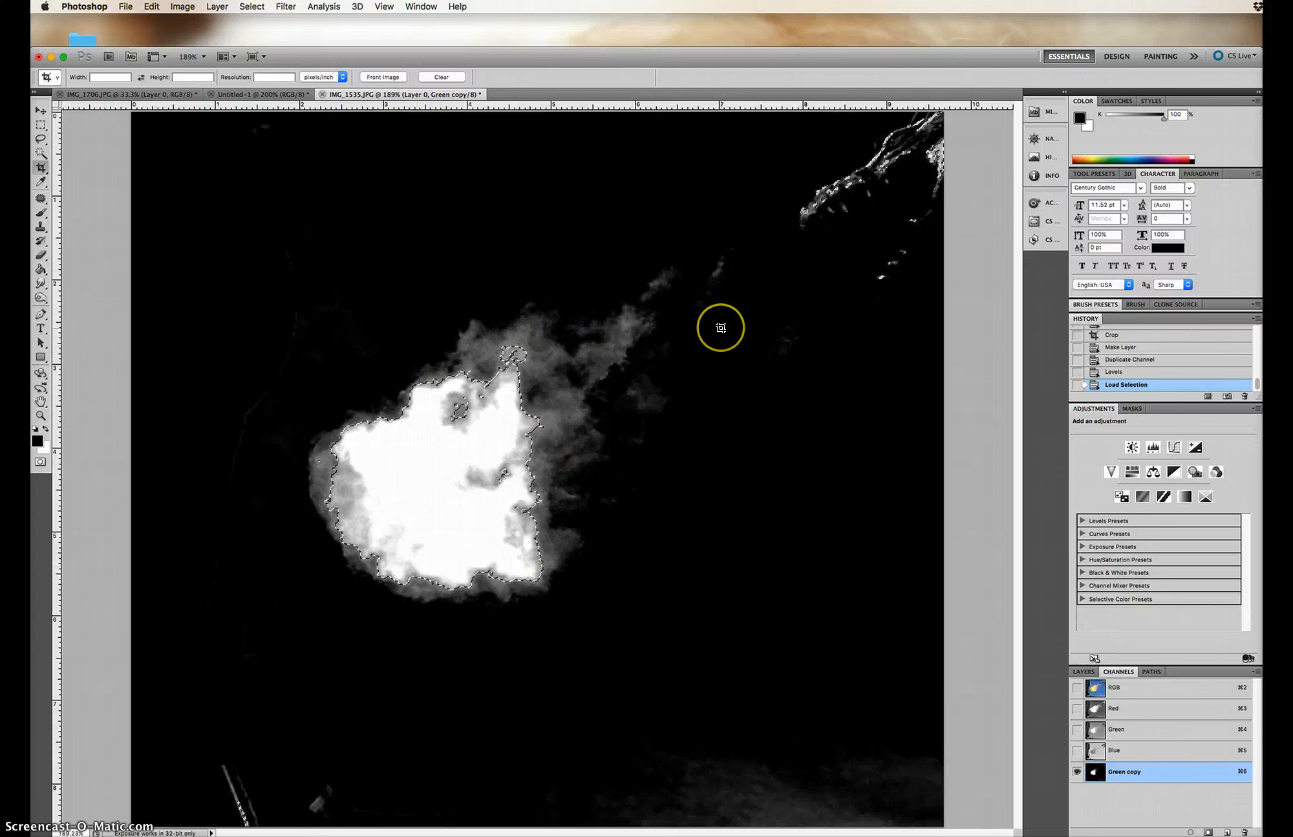
click(1083, 672)
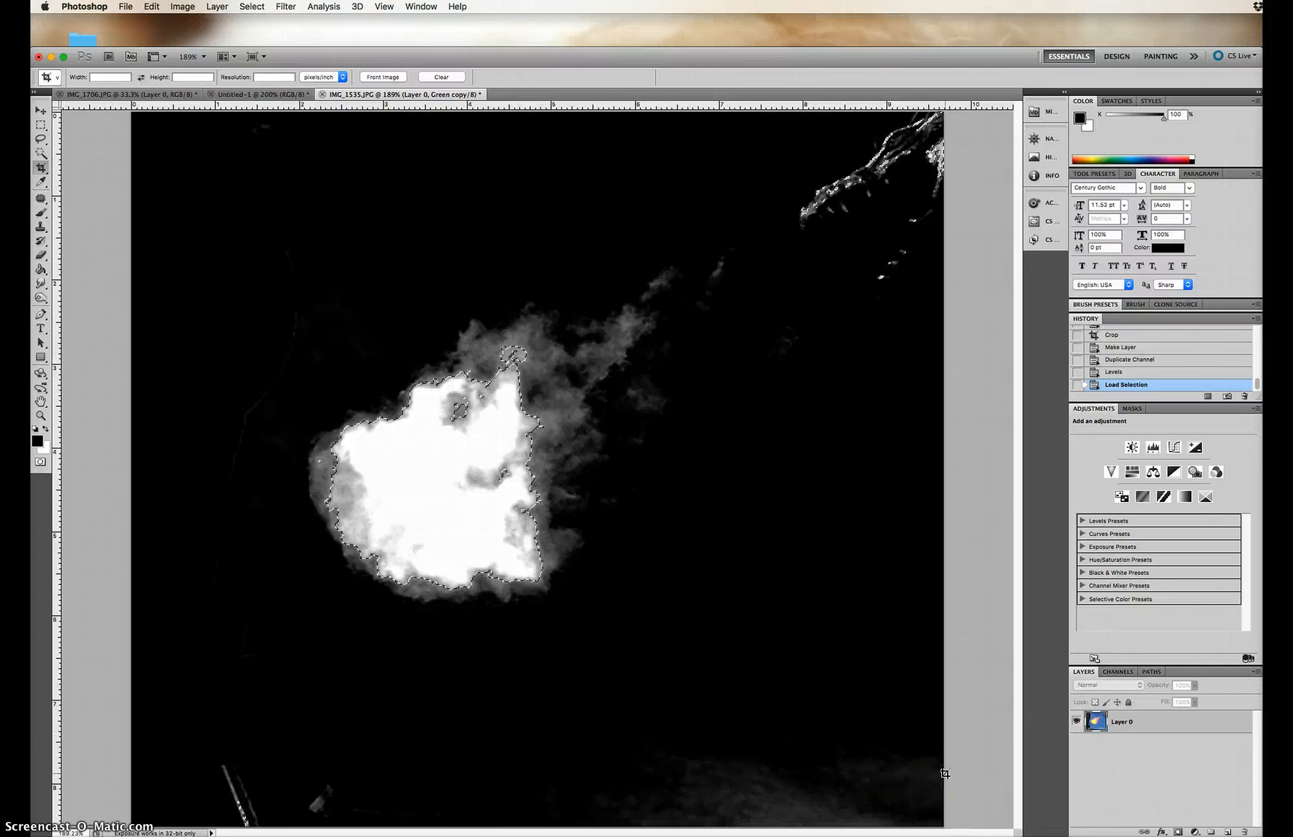
click(1179, 832)
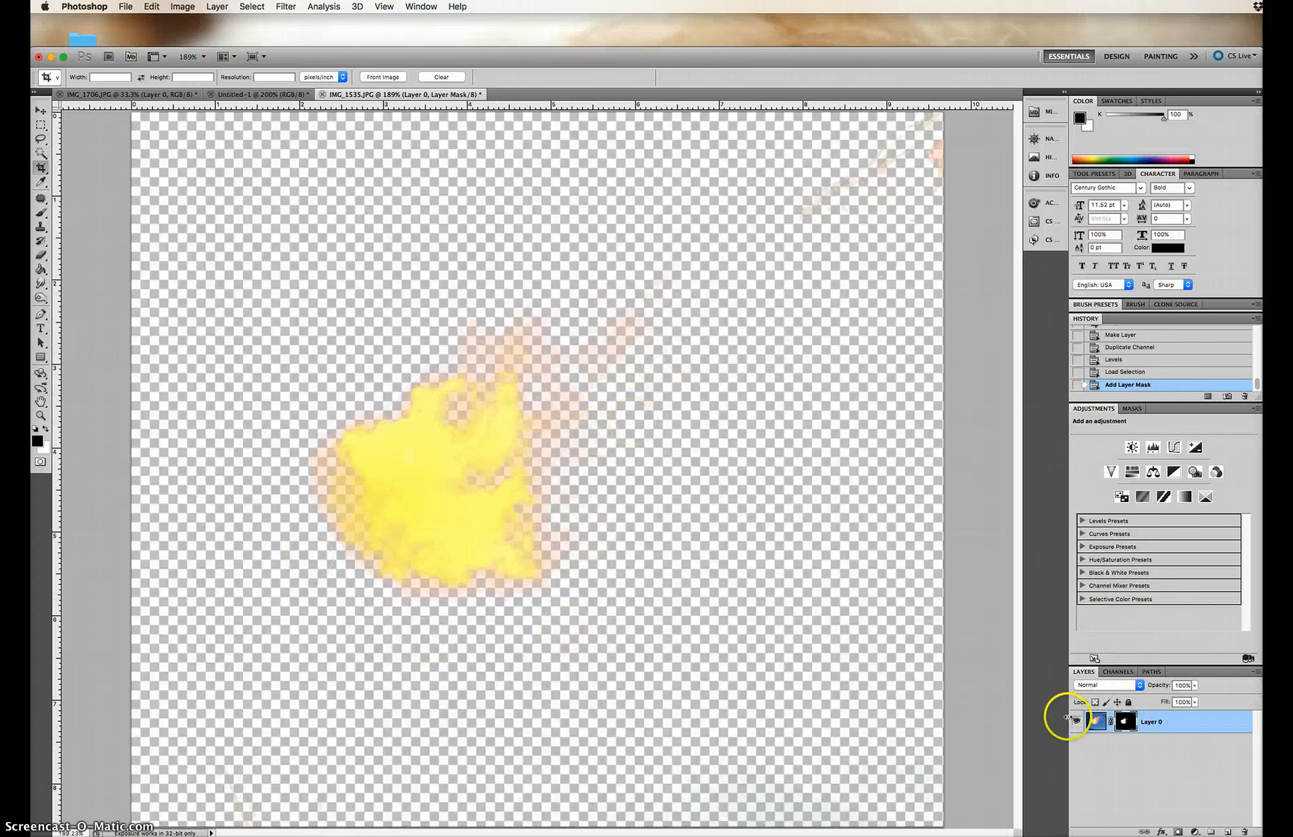
Step: Paint black over the stray light areas around the fireball in Layer 0's mask, and return to the layer's image
click(1127, 725)
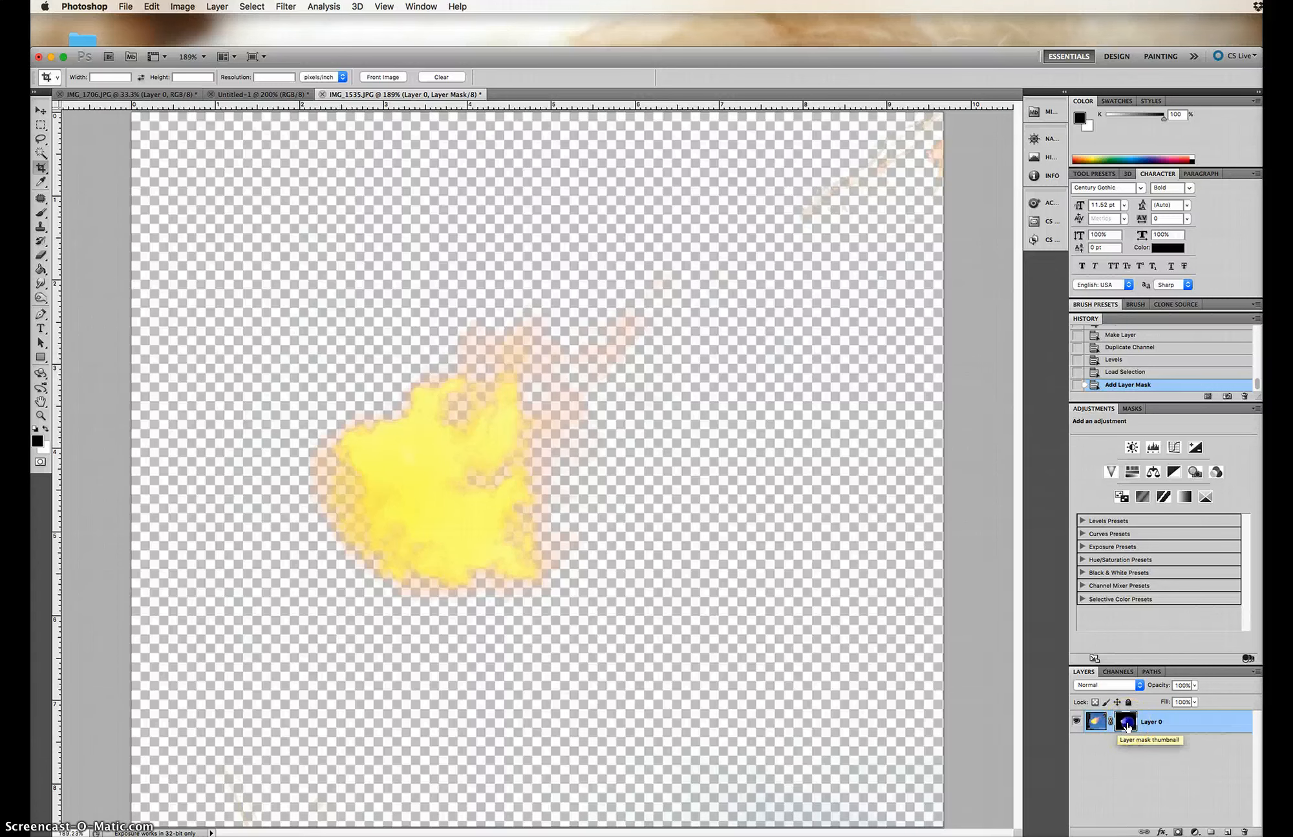
alt+click(1126, 725)
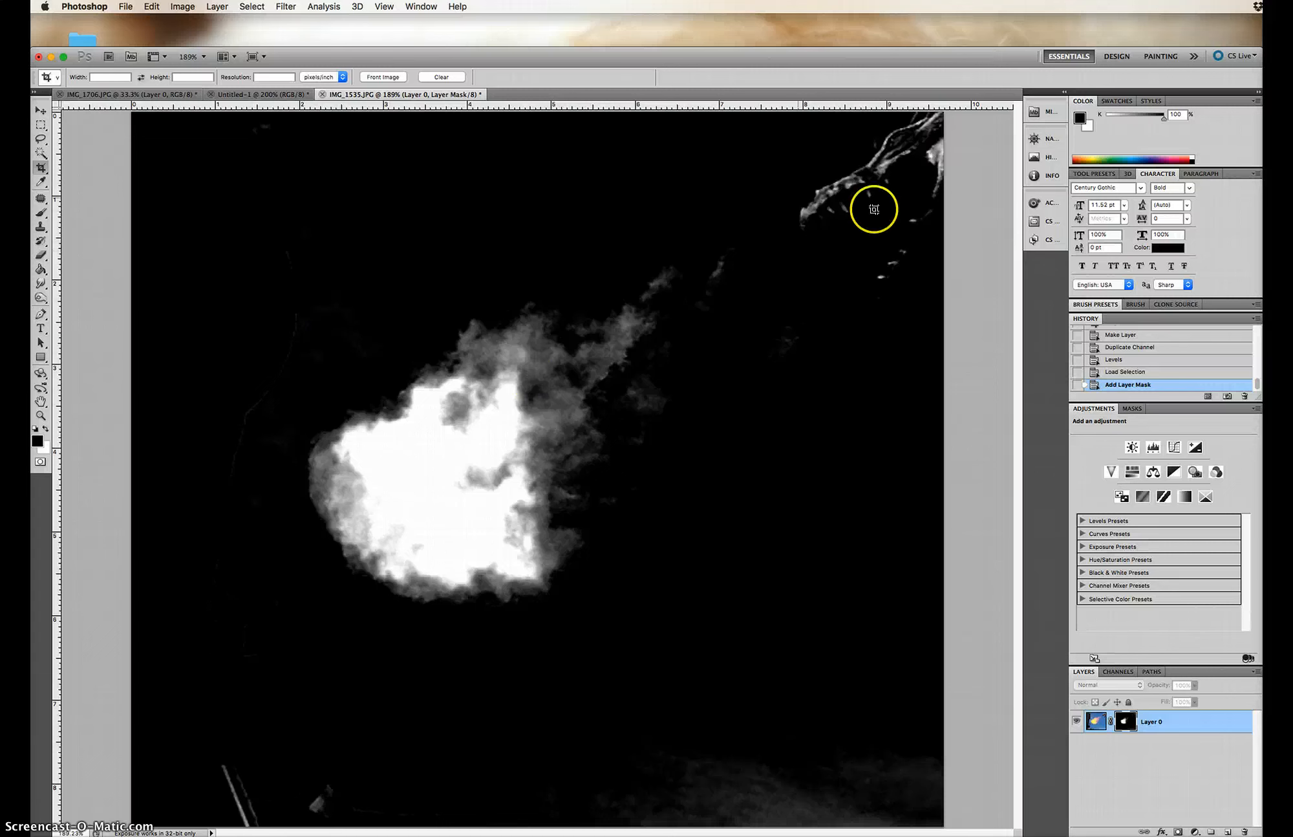
click(40, 214)
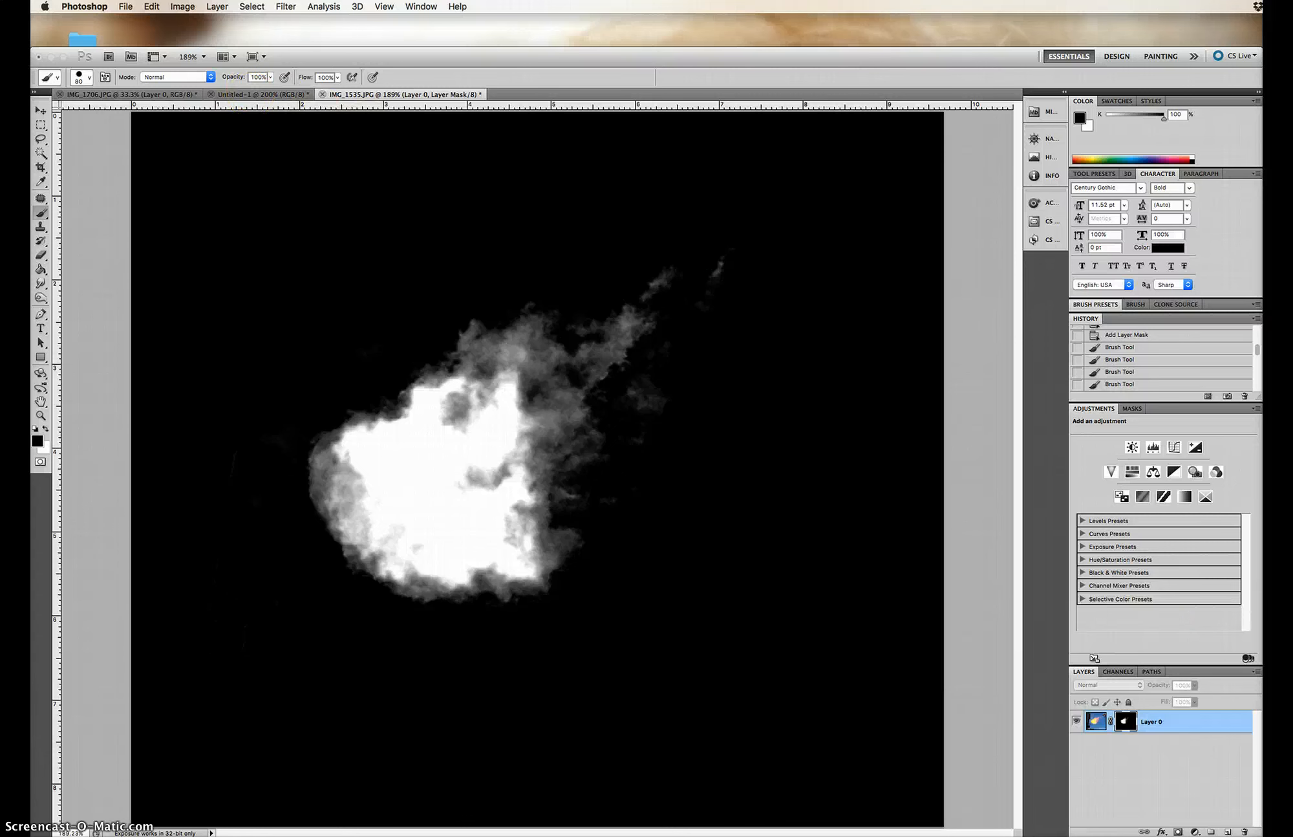
click(1096, 725)
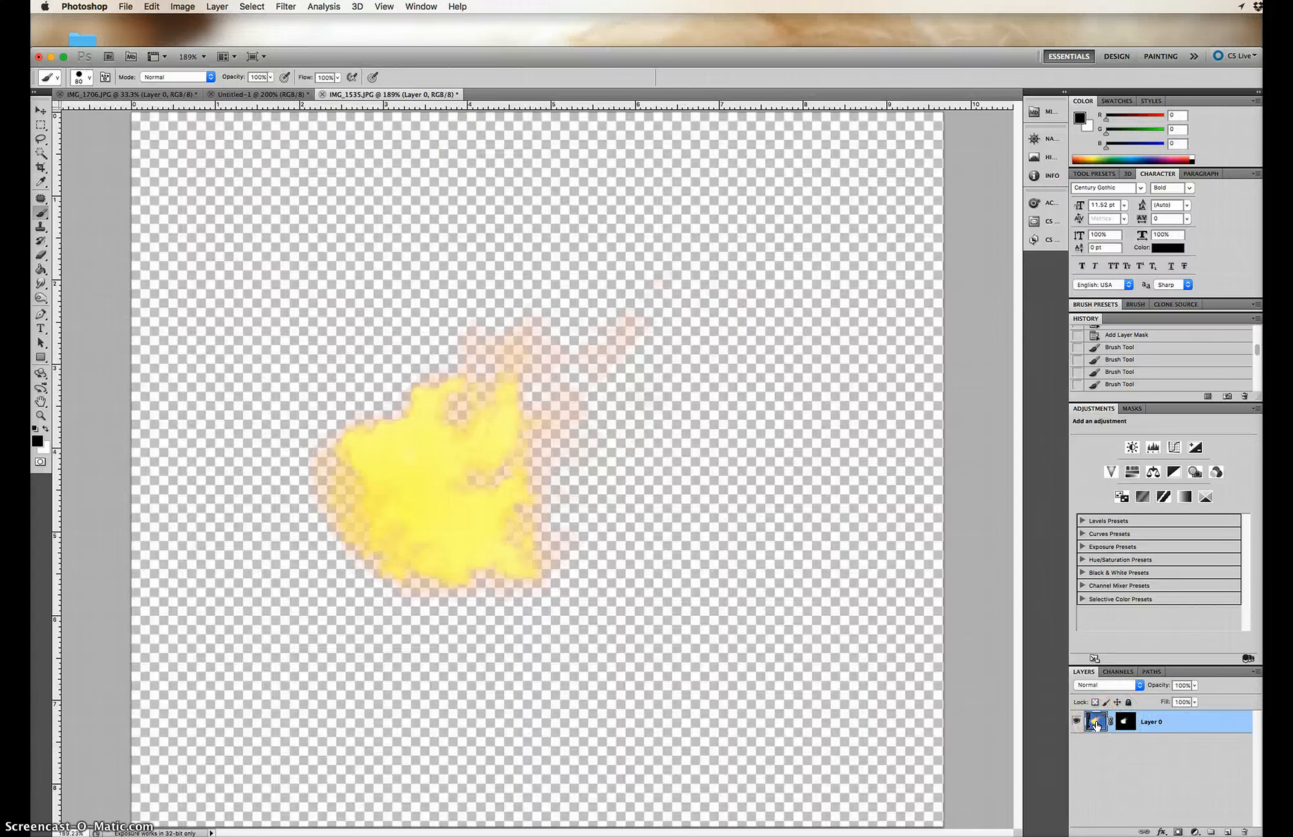
Step: Copy the masked fireball layer onto the white canvas of Untitled-1 and fill its image with black
click(255, 97)
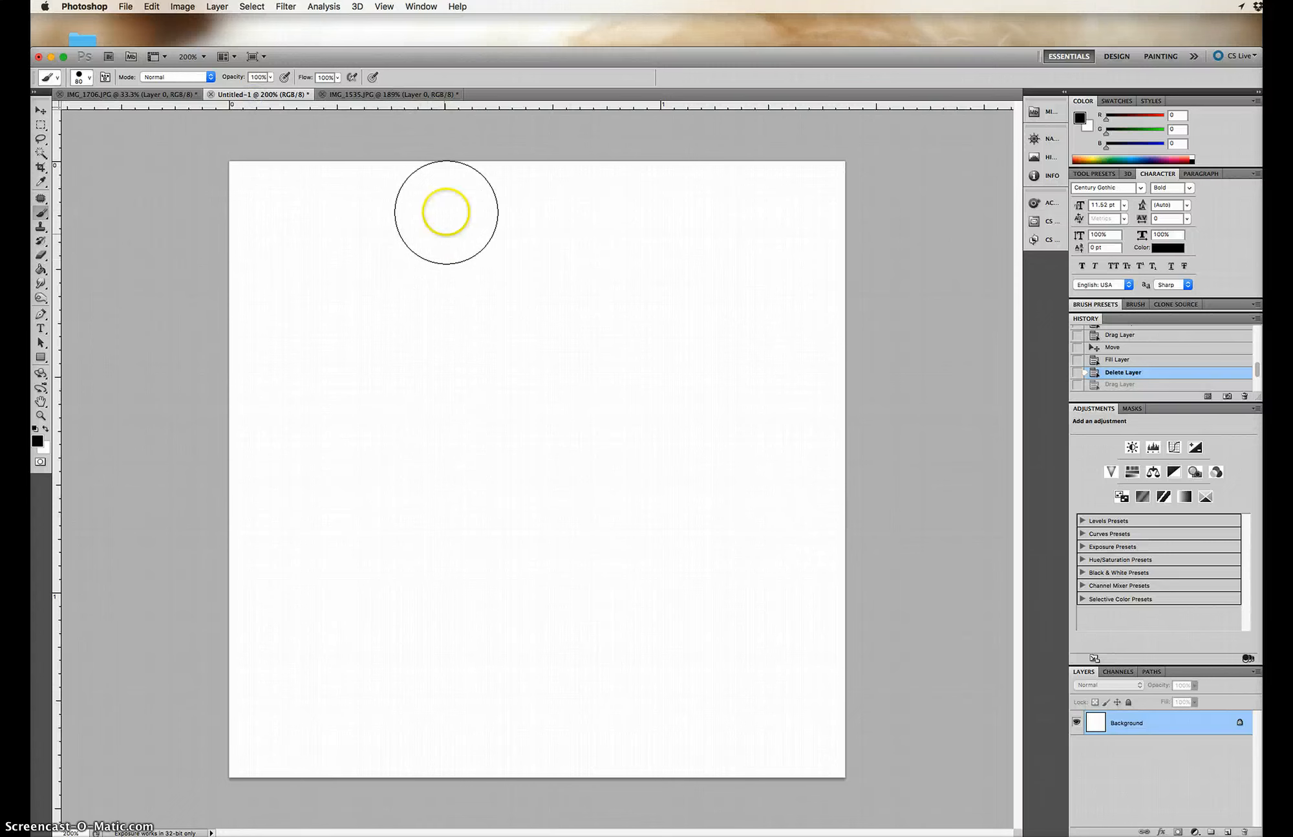
click(382, 95)
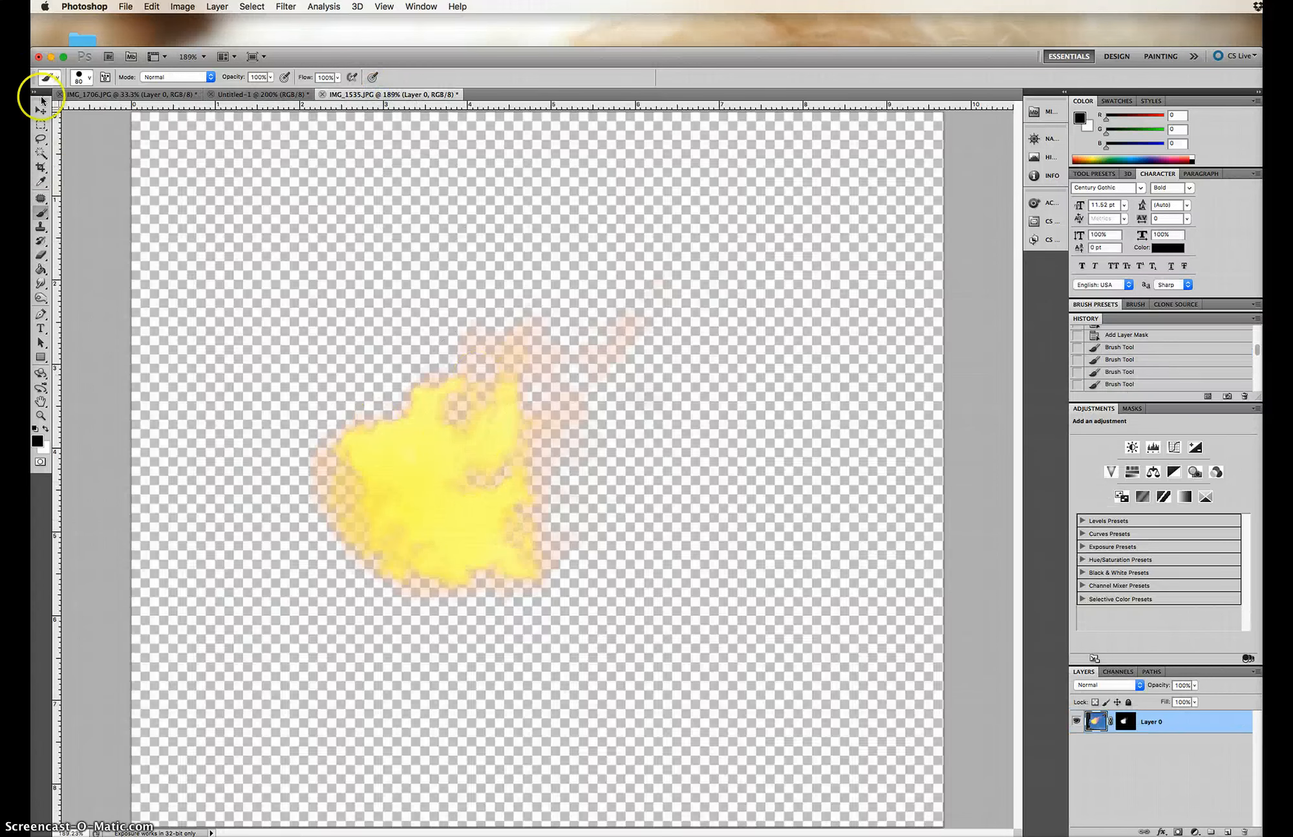
click(40, 110)
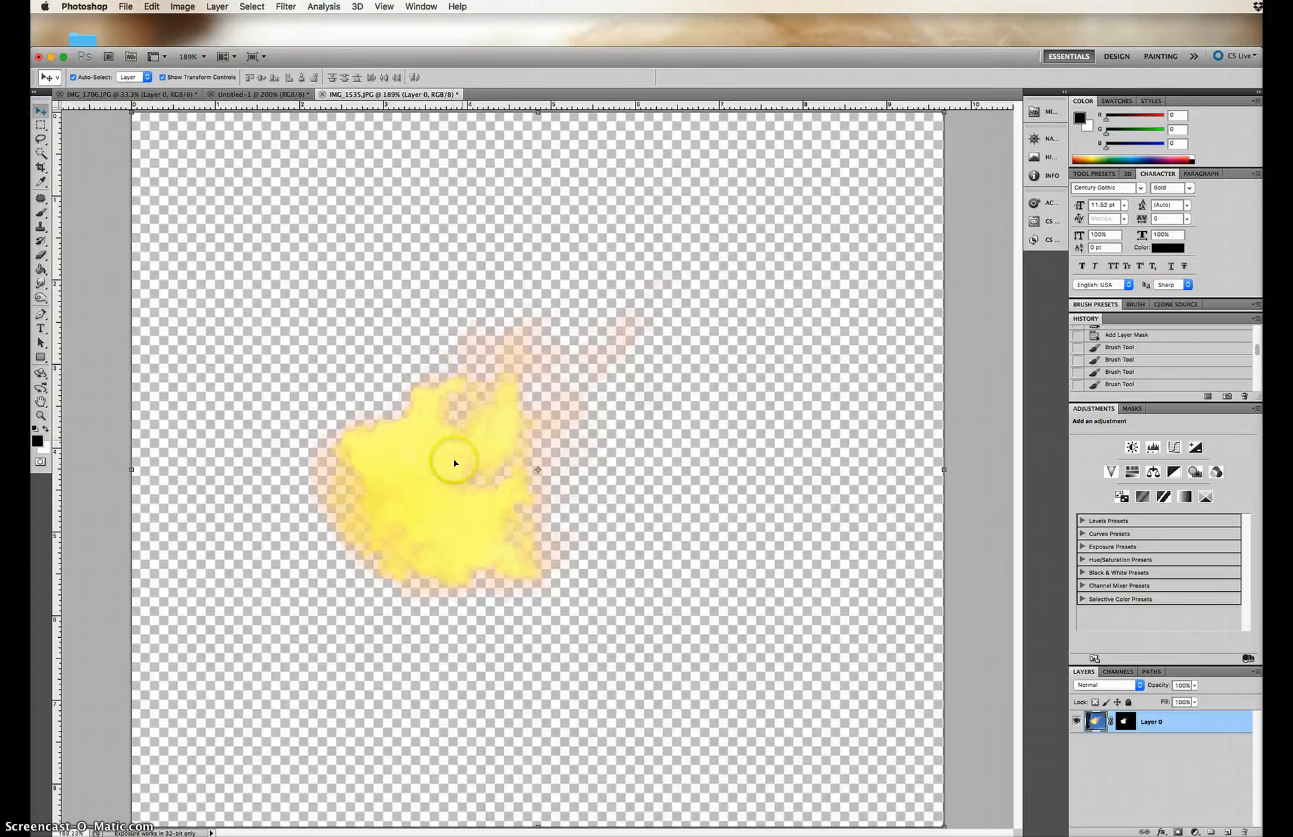
drag(454, 459, 481, 572)
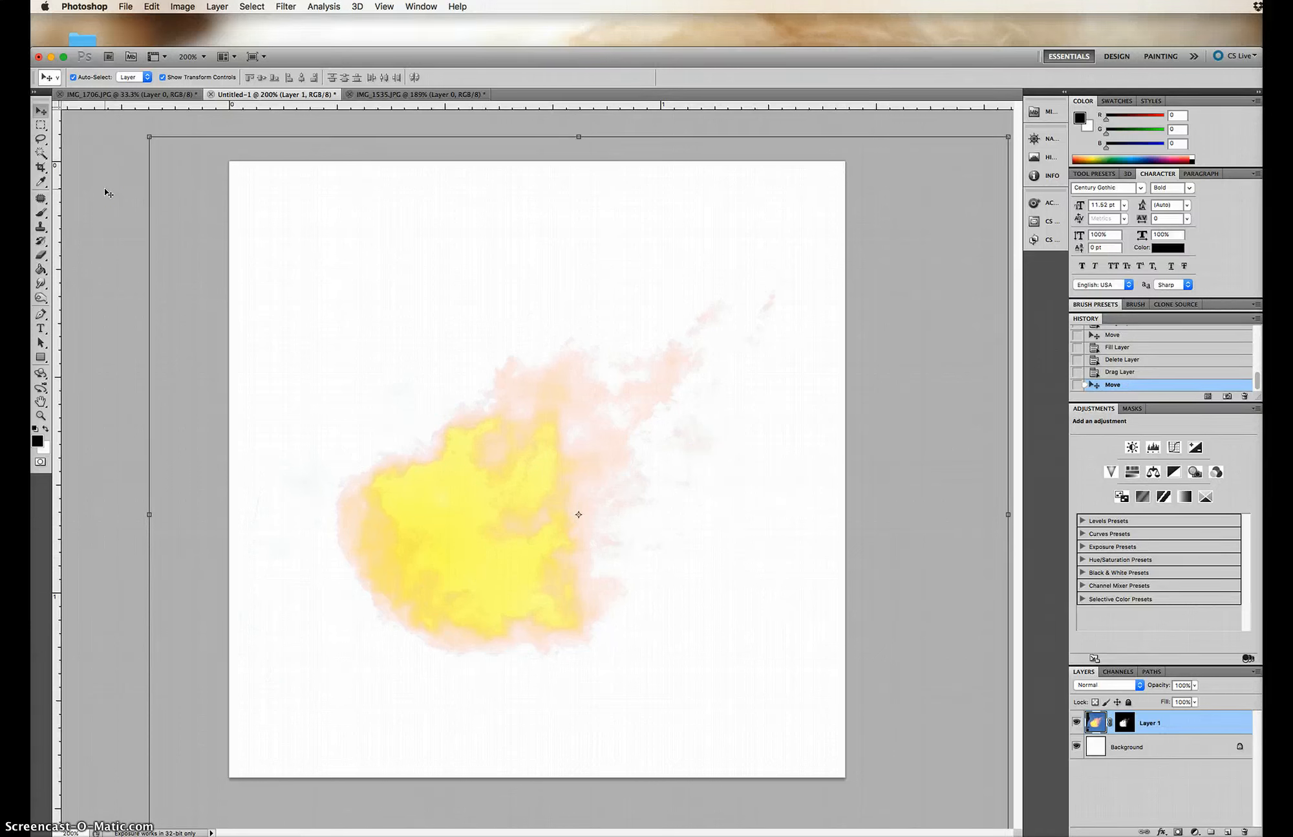
key(alt+shift+BackSpace)
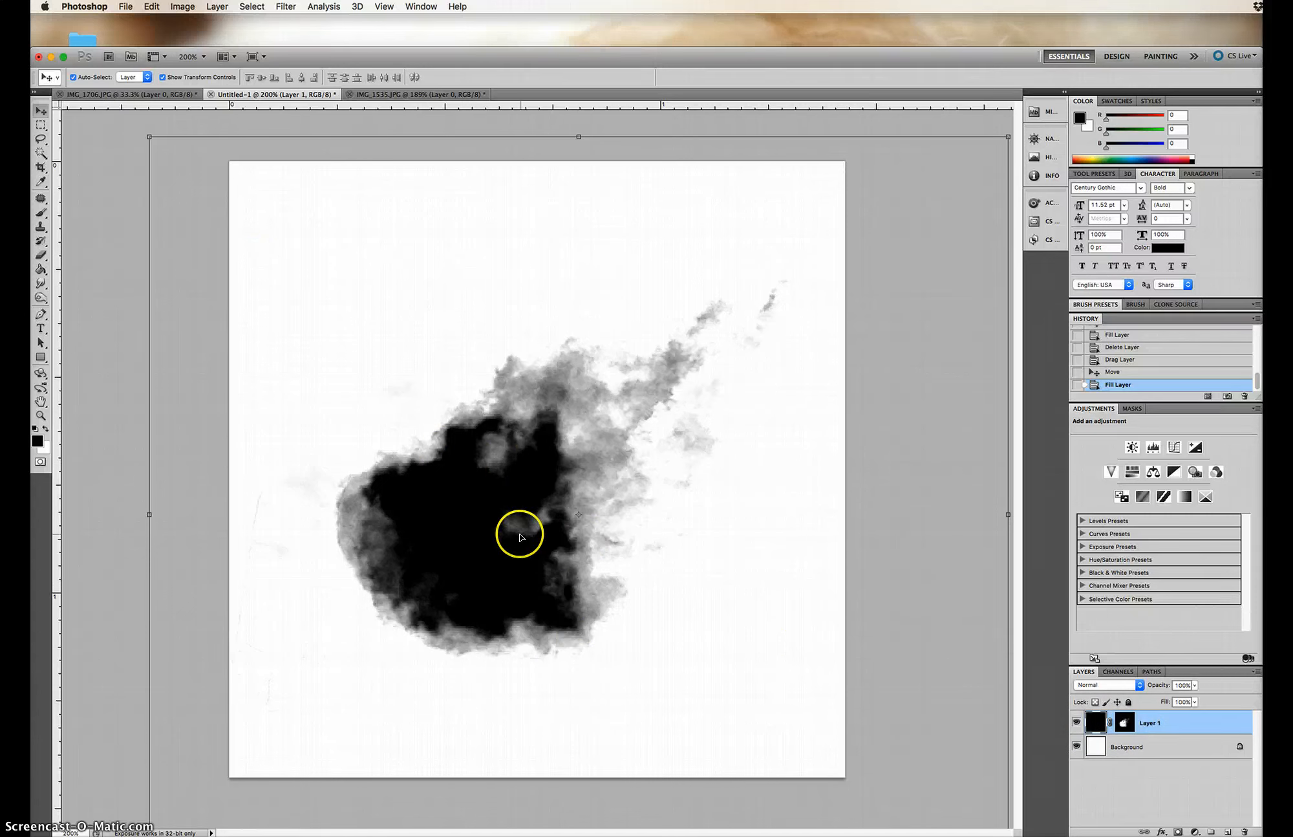
Step: Define the black fireball shape as a brush preset named "fireball"
click(152, 6)
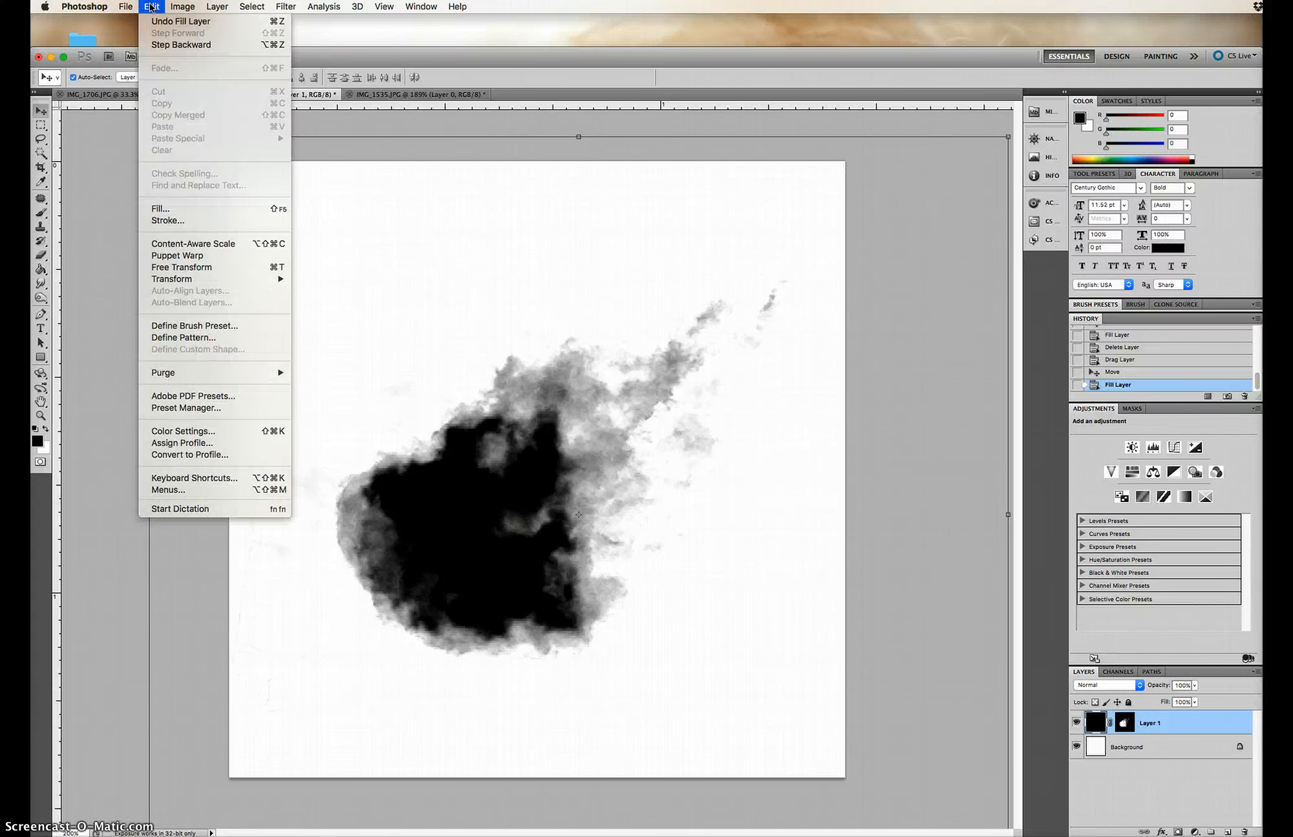
click(197, 326)
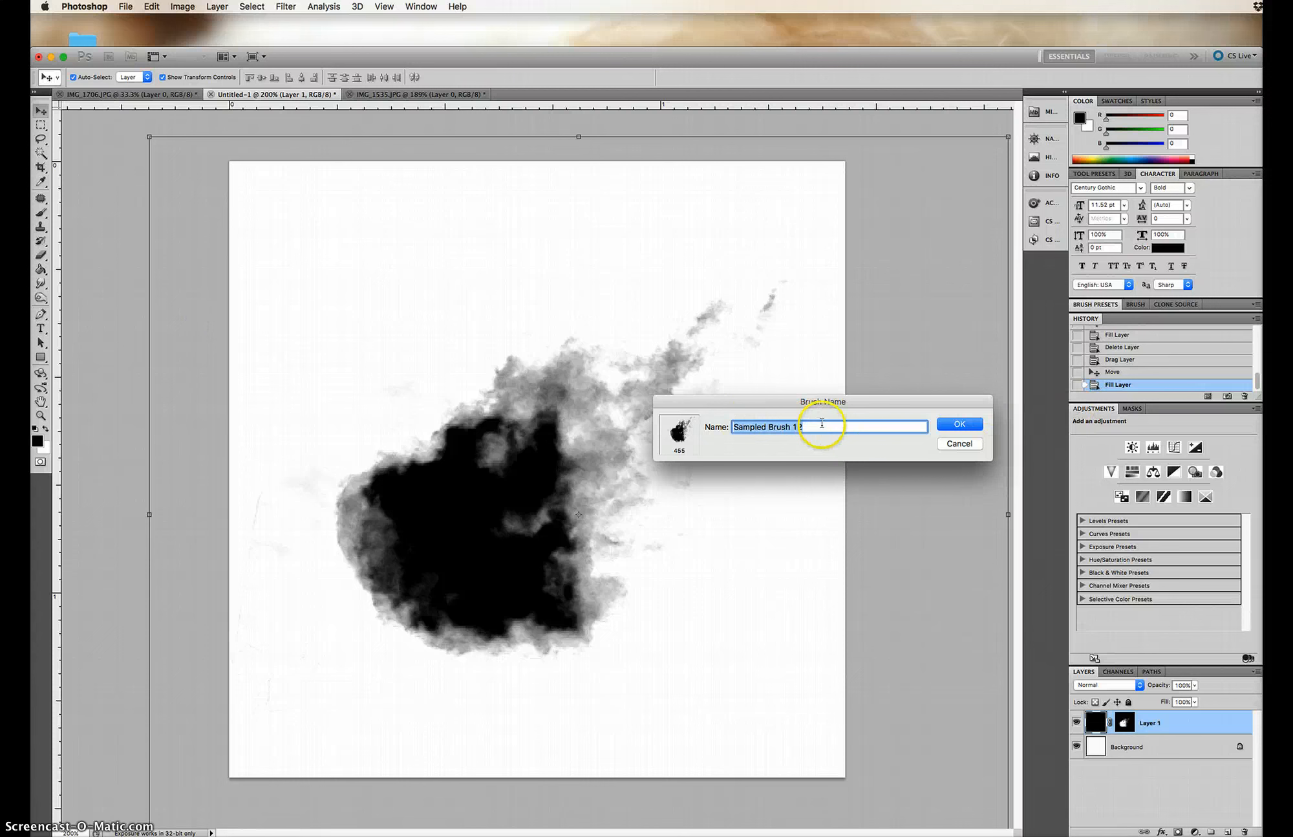
text(fireball)
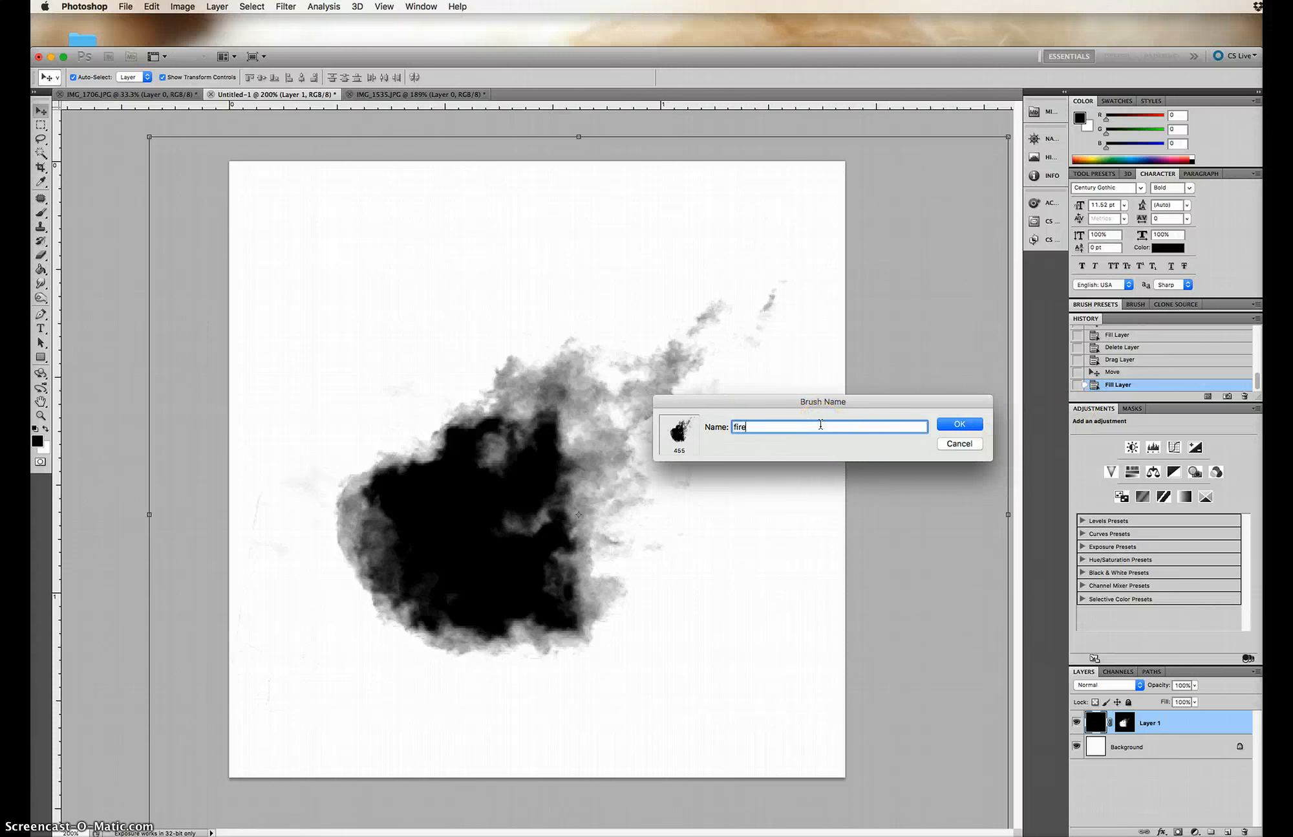
click(964, 422)
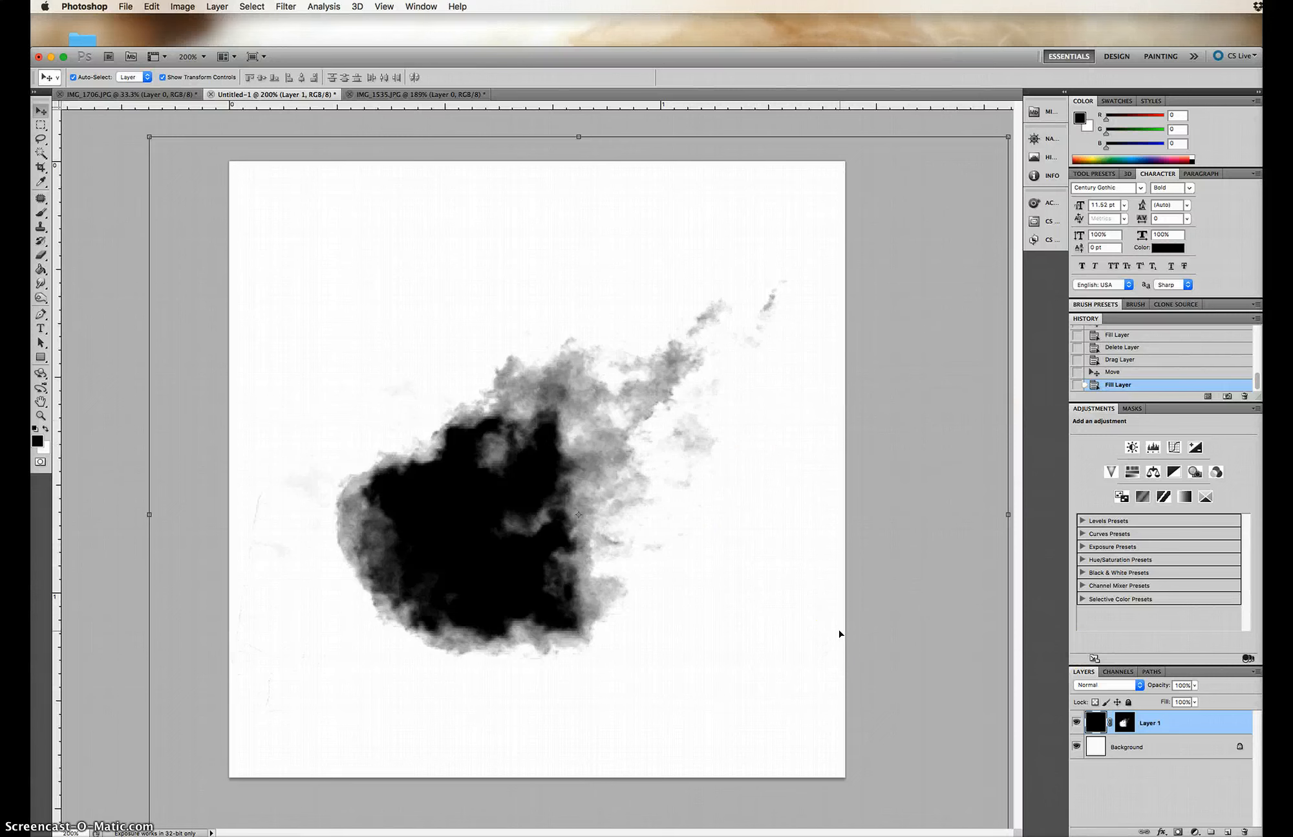
Step: Hide Layer 1, convert the Background into the regular layer Layer 0, and fill it with black
click(1204, 720)
click(1077, 721)
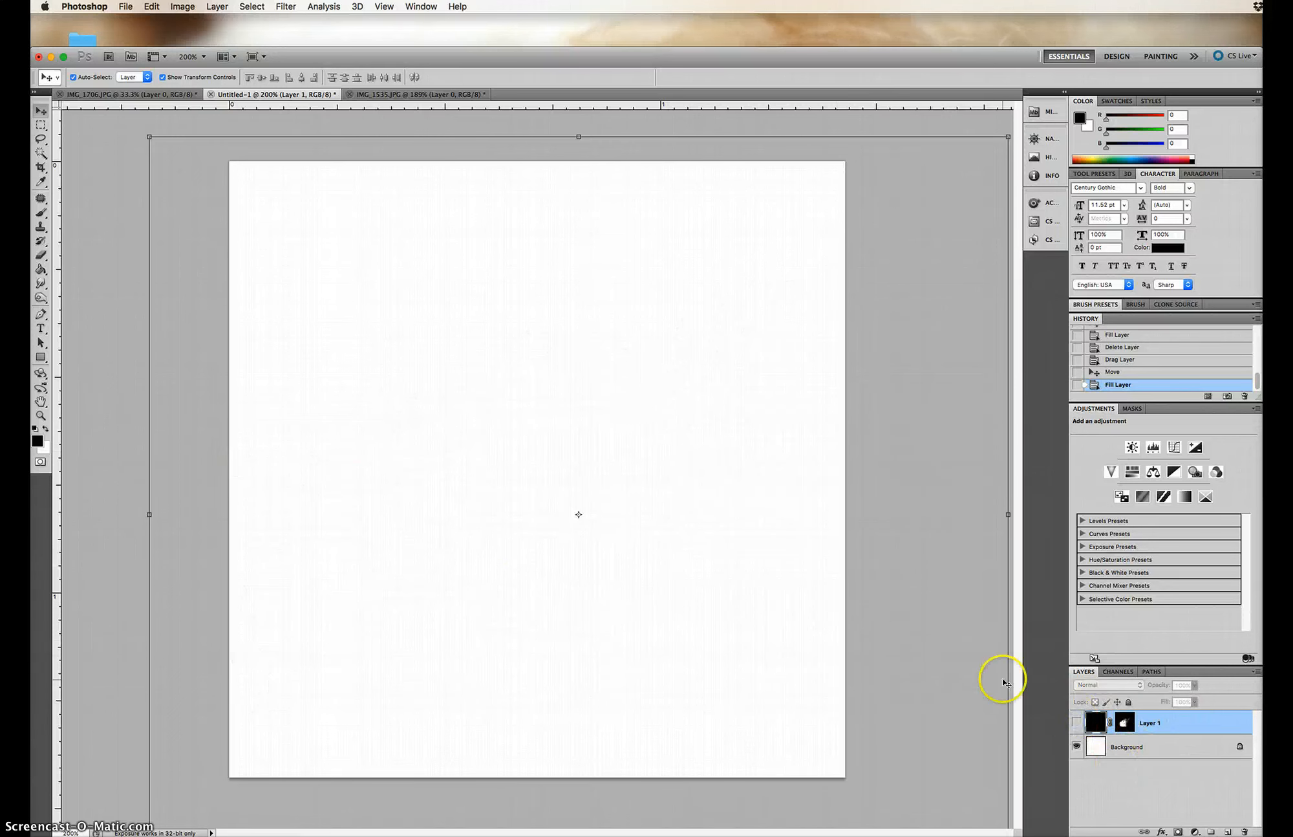
double_click(1187, 756)
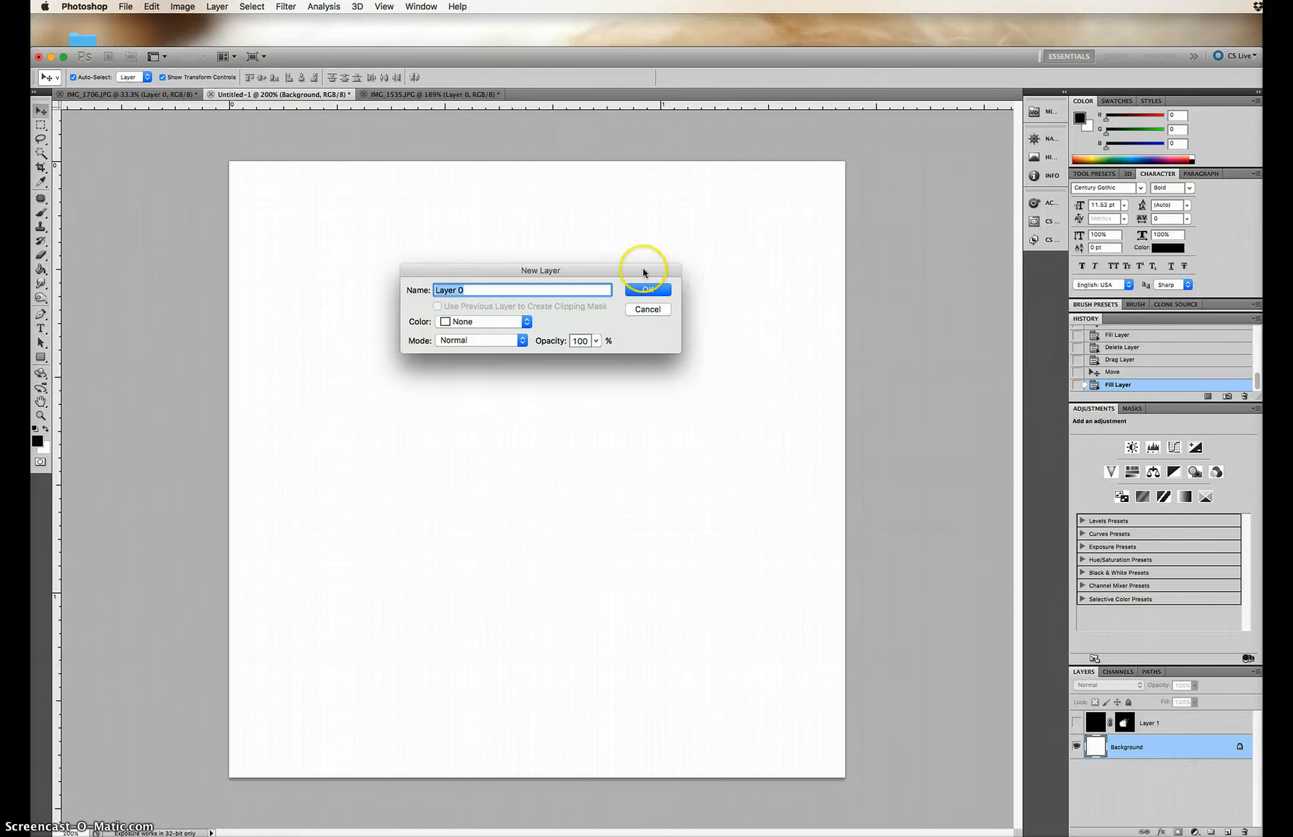
click(655, 286)
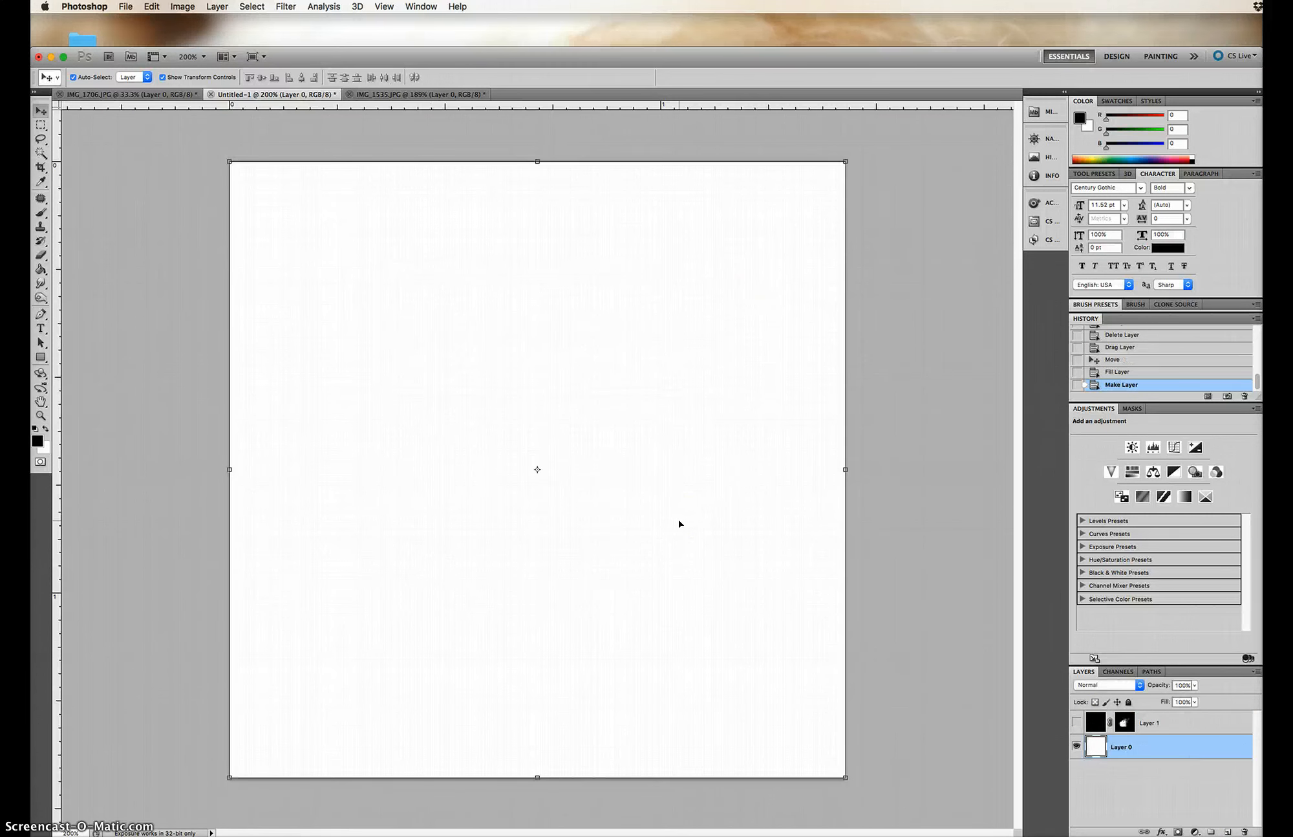
key(alt+BackSpace)
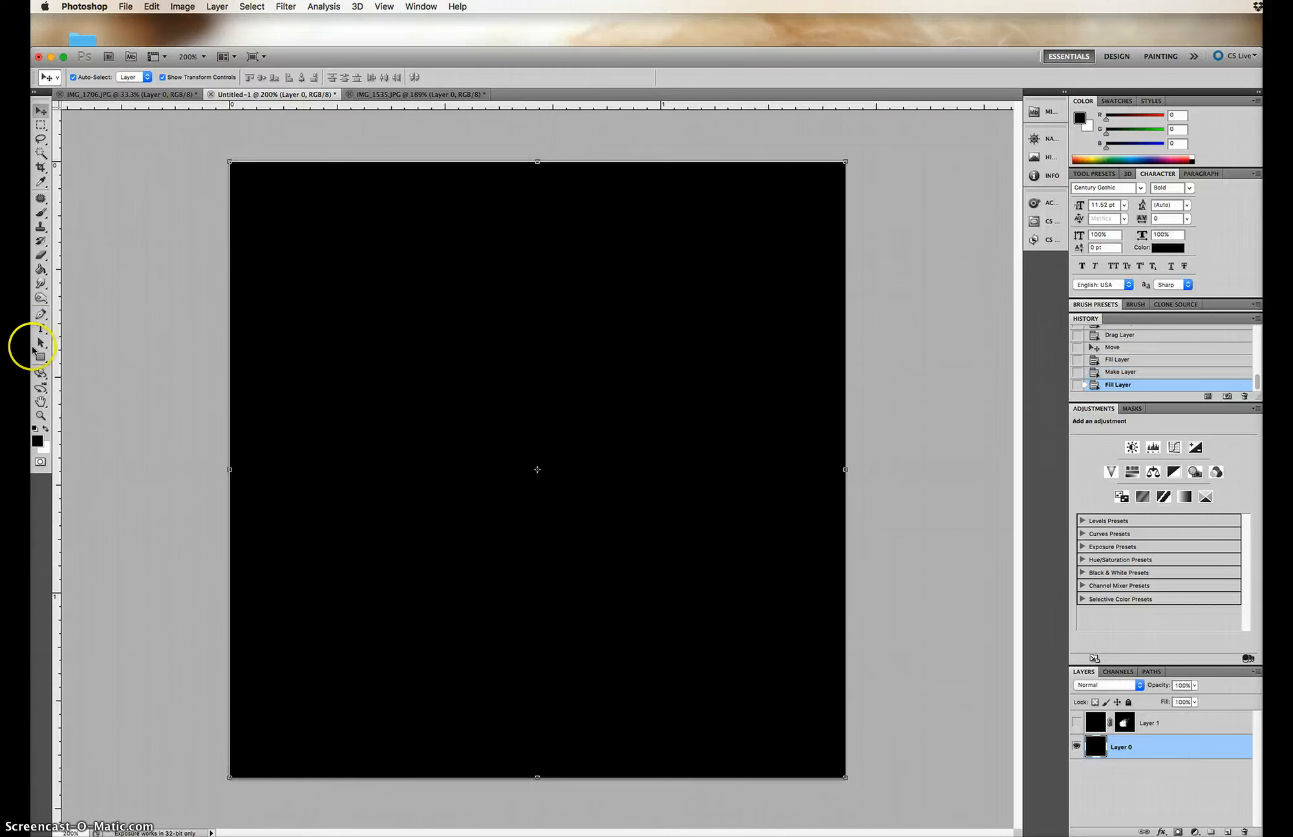
Step: Choose the Brush tool with the 455 px fireball preset at the end of the brush list
click(41, 212)
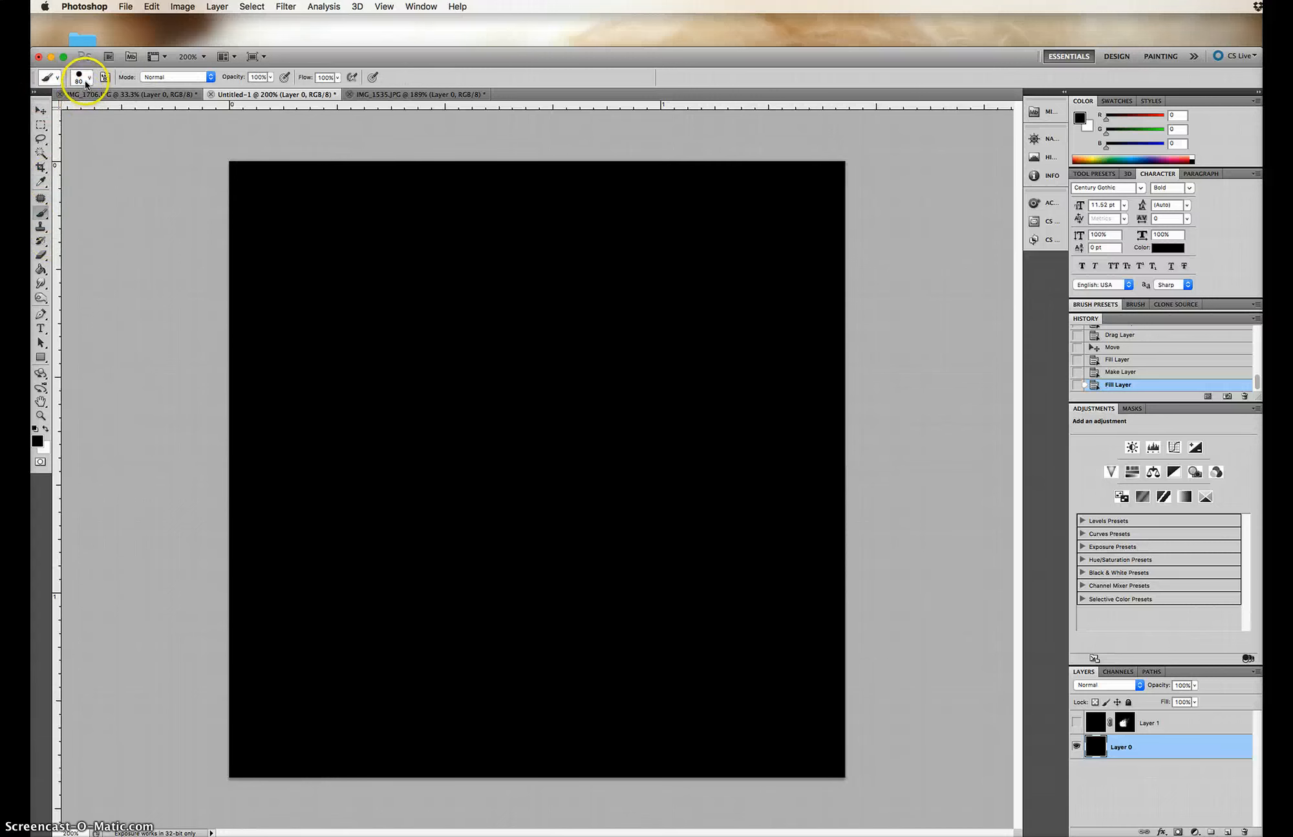
click(93, 78)
drag(170, 157, 172, 236)
click(73, 219)
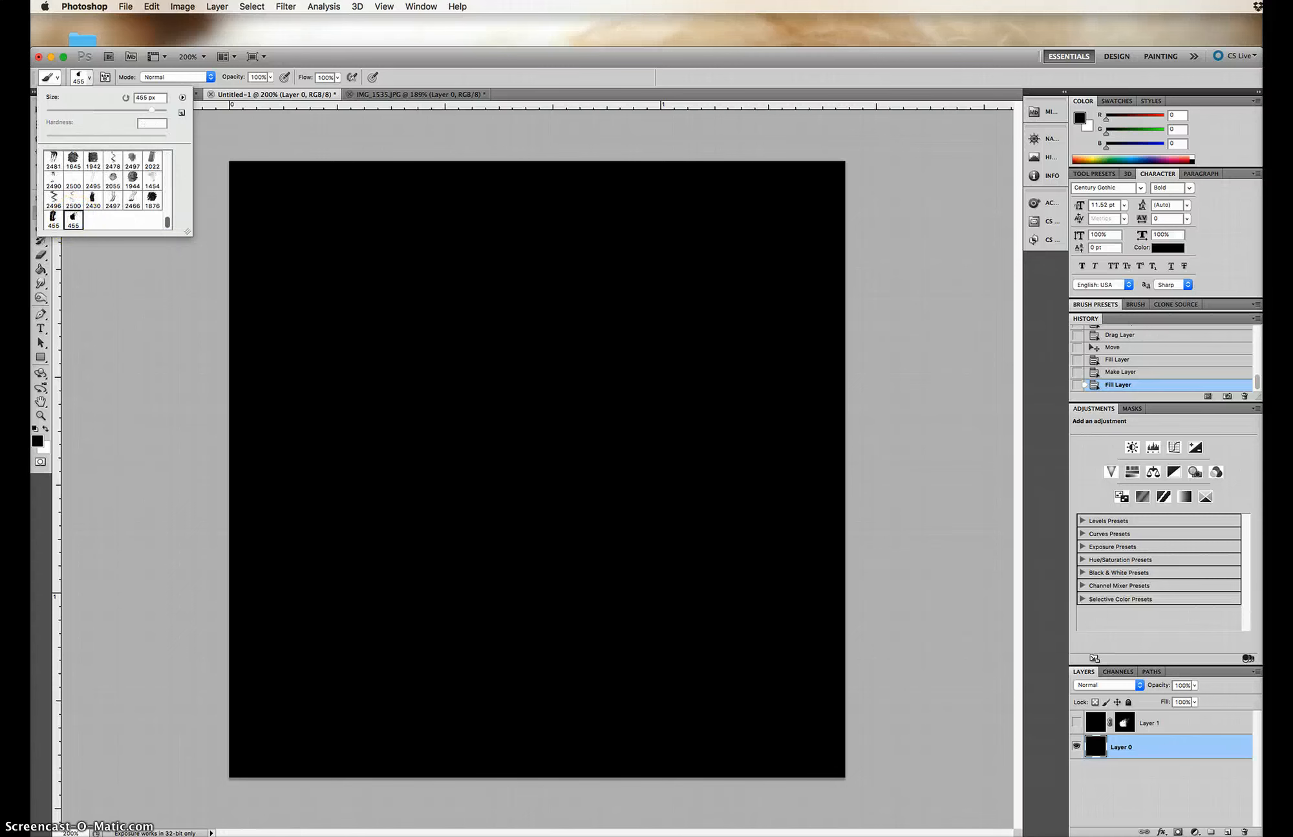
Step: Try to pick a yellow foreground color and stamp the fireball brush on the black canvas
click(37, 439)
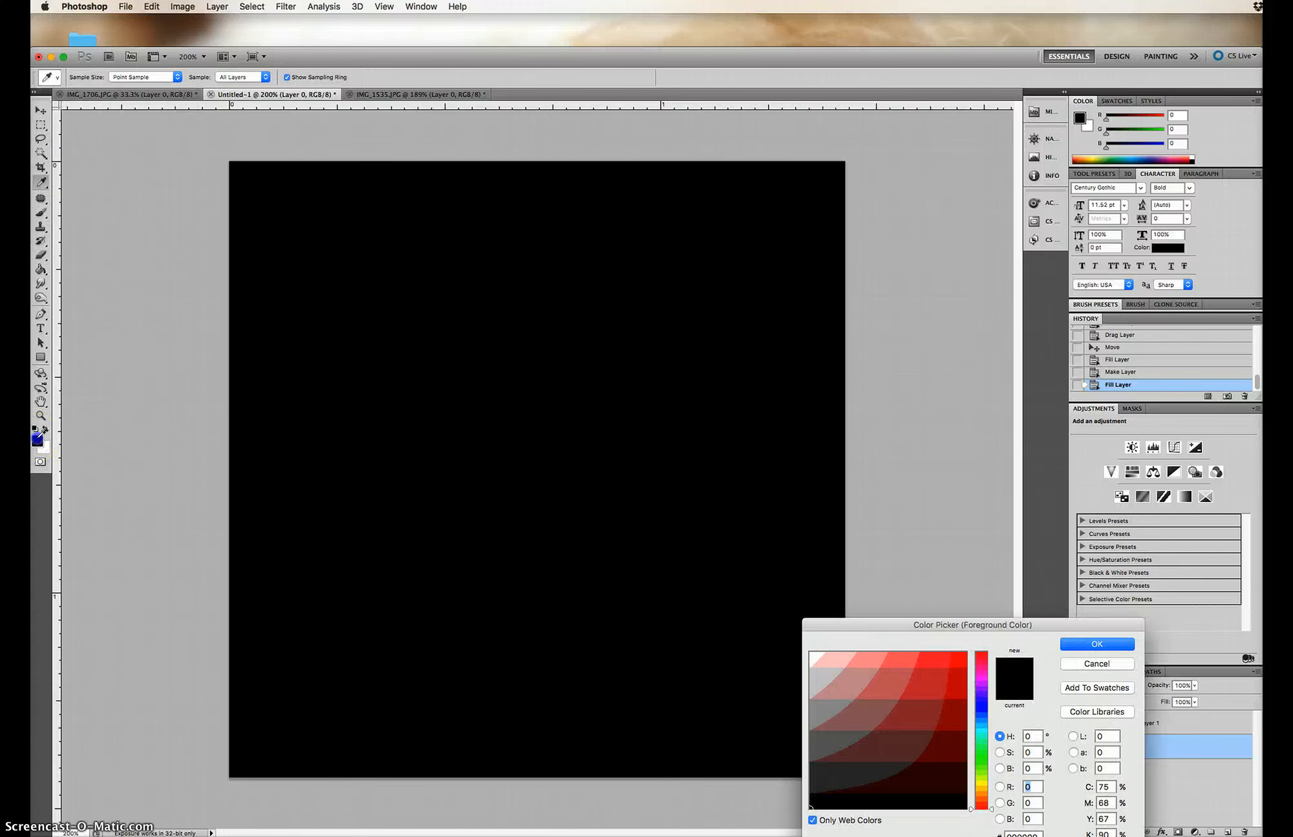
click(980, 783)
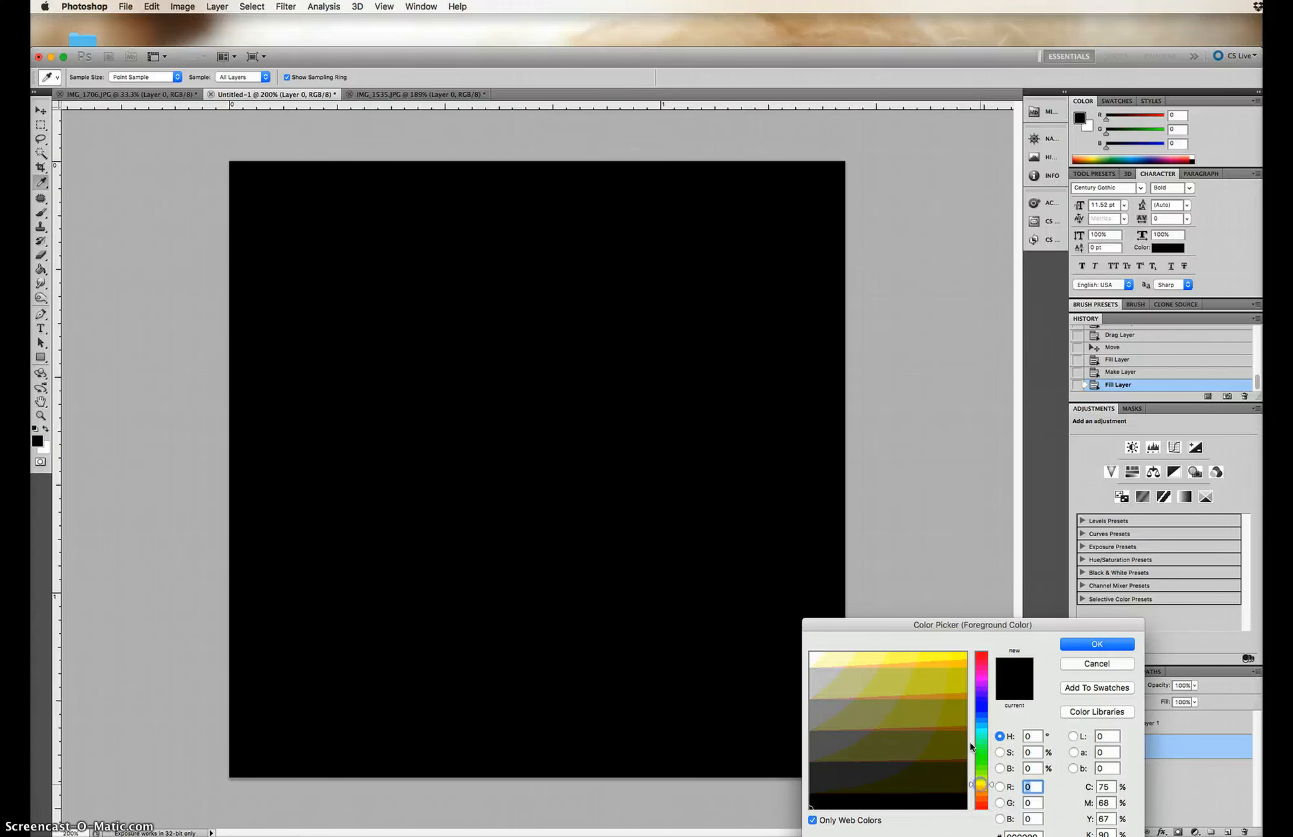
click(1074, 644)
click(492, 488)
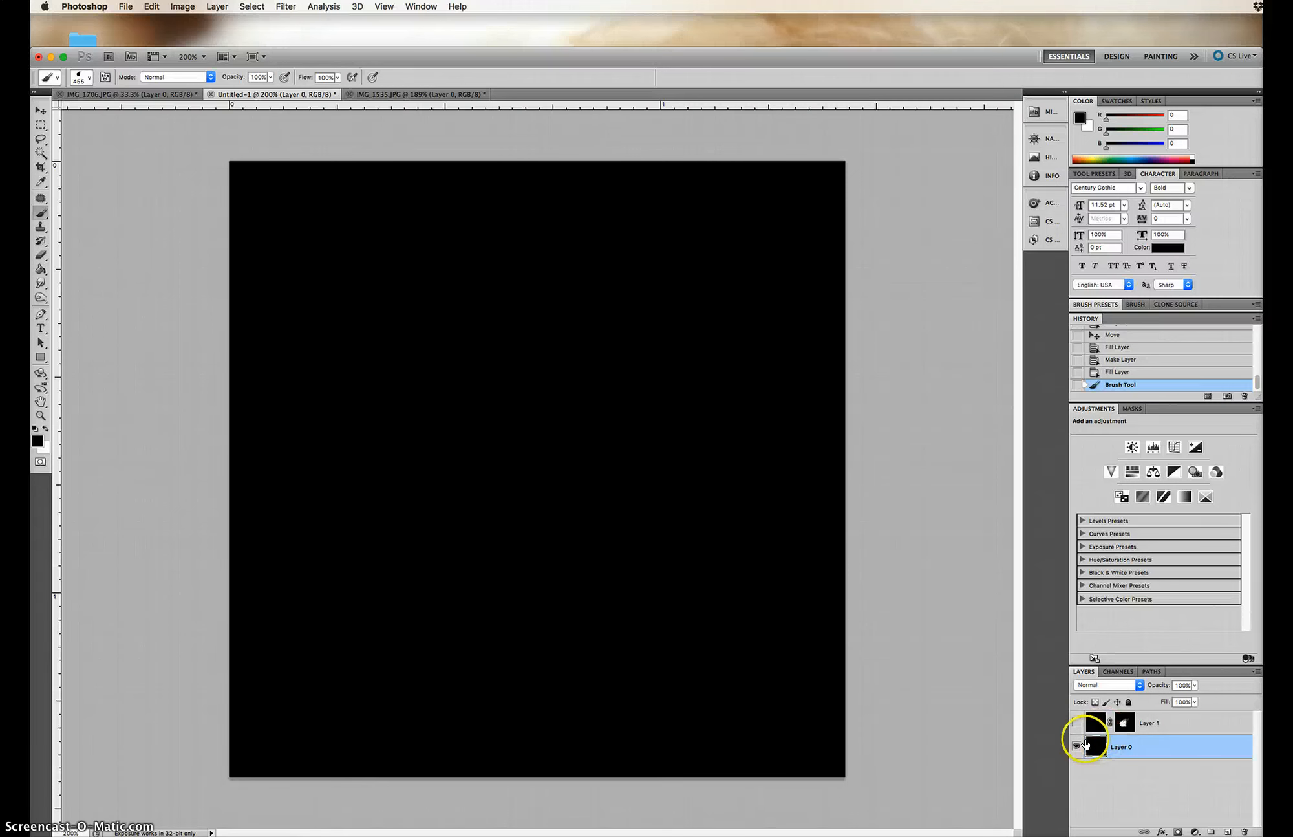
Step: Set the foreground color to bright yellow with RGB values 255, 255 and 51
click(37, 440)
click(970, 785)
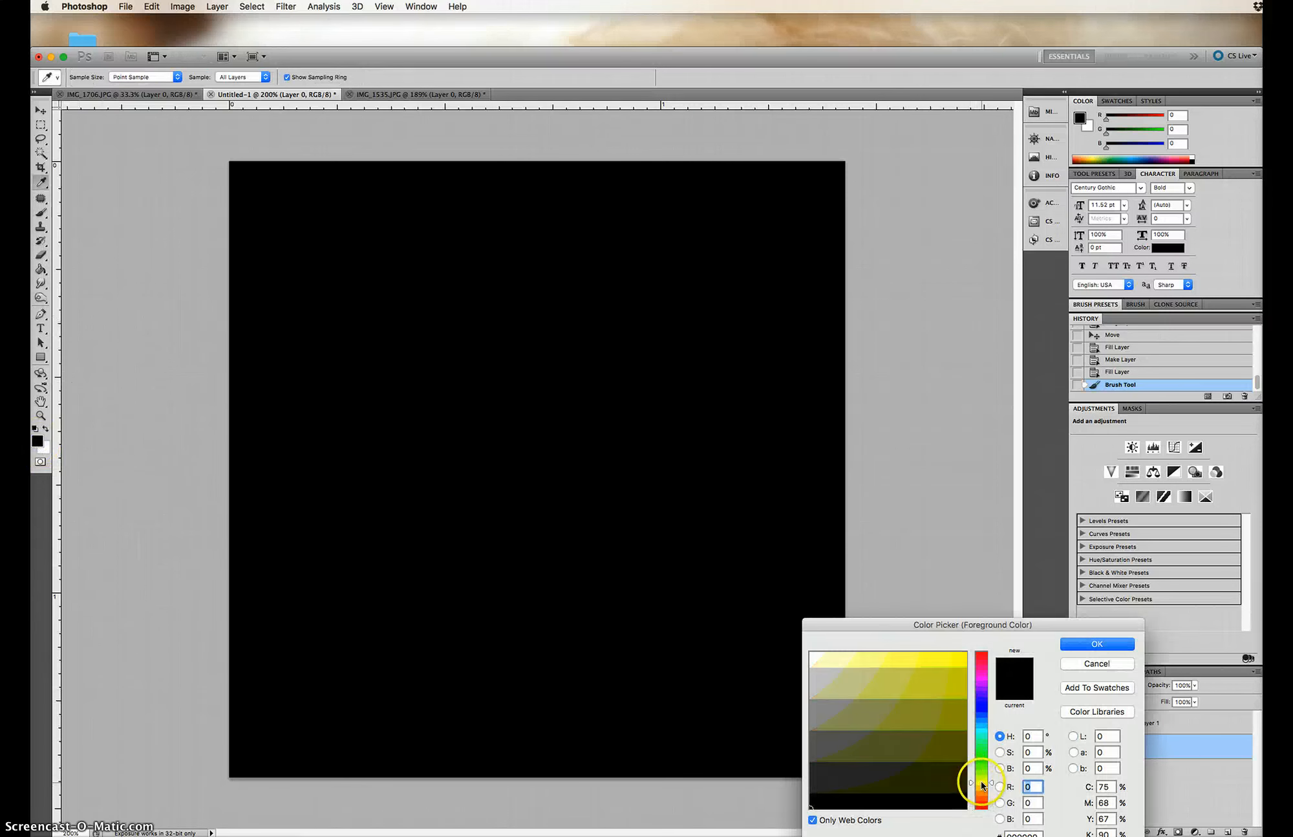
click(945, 664)
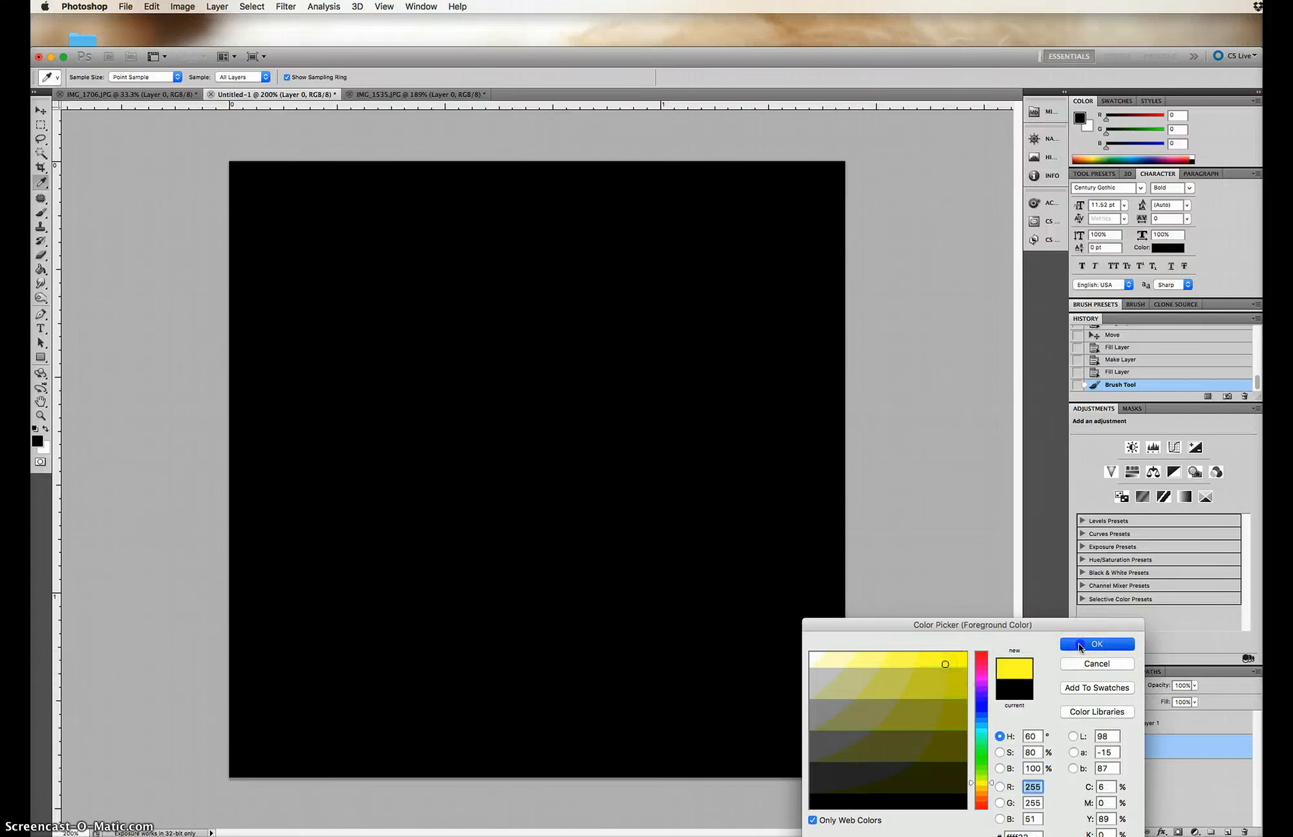
click(1077, 644)
Step: Stamp the fireball brush twice in yellow near the middle of Layer 0, with the second stamp overlapping the first
drag(418, 476, 505, 476)
key(super+d)
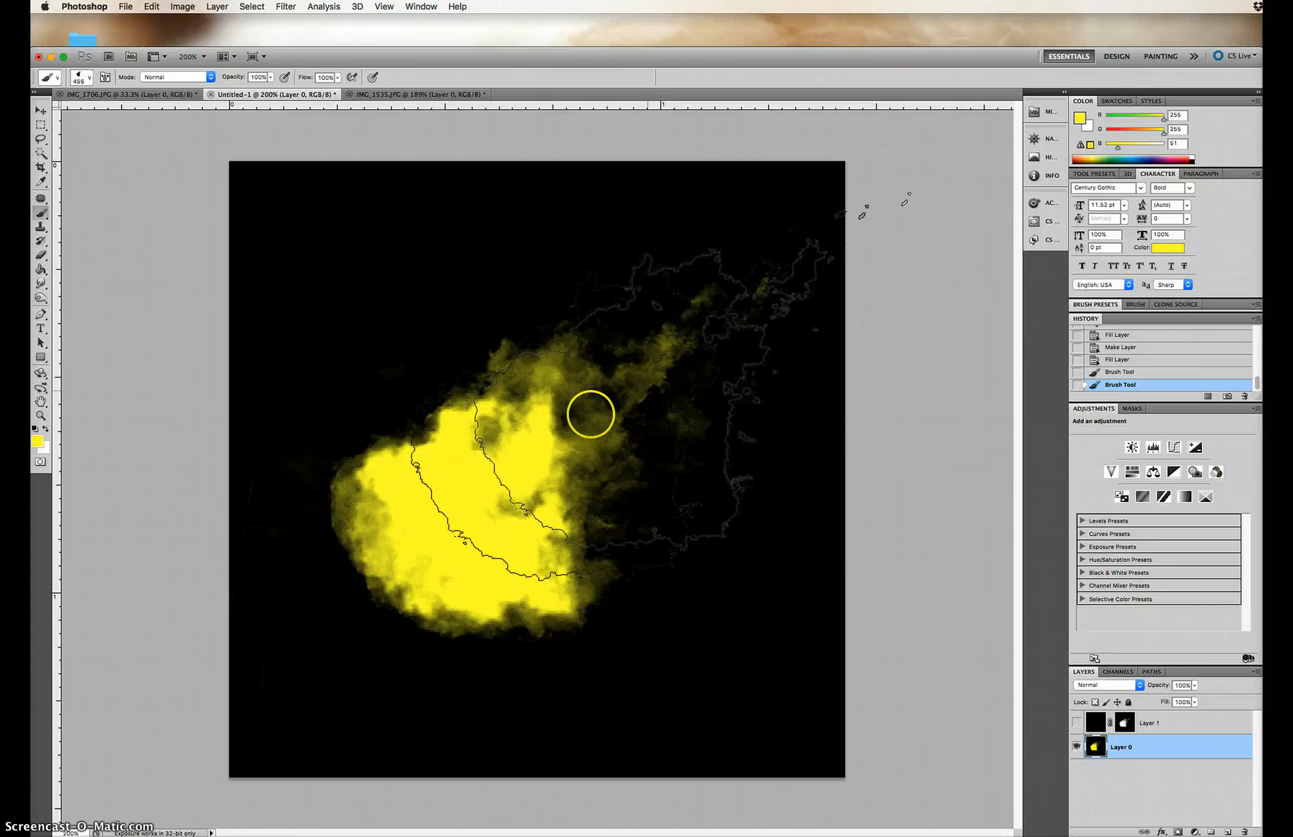
click(527, 457)
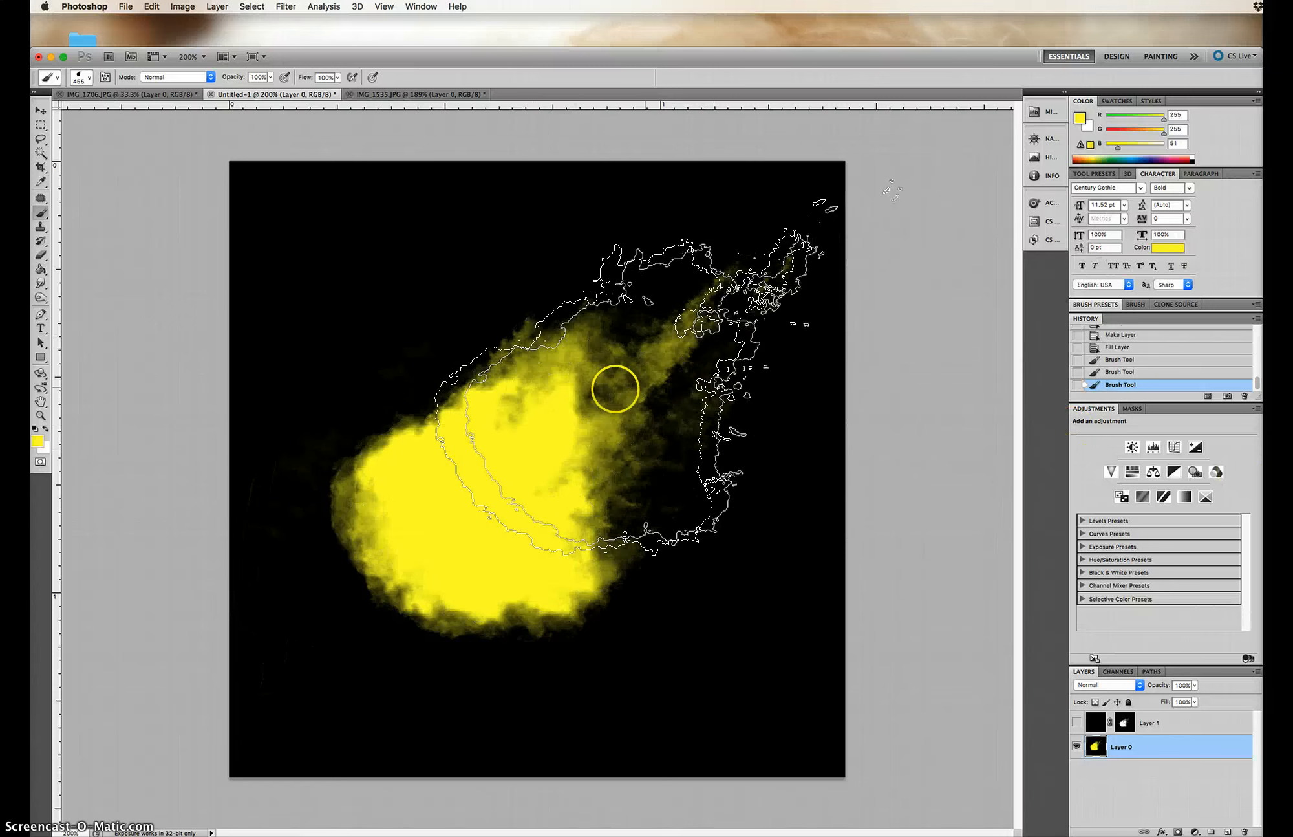